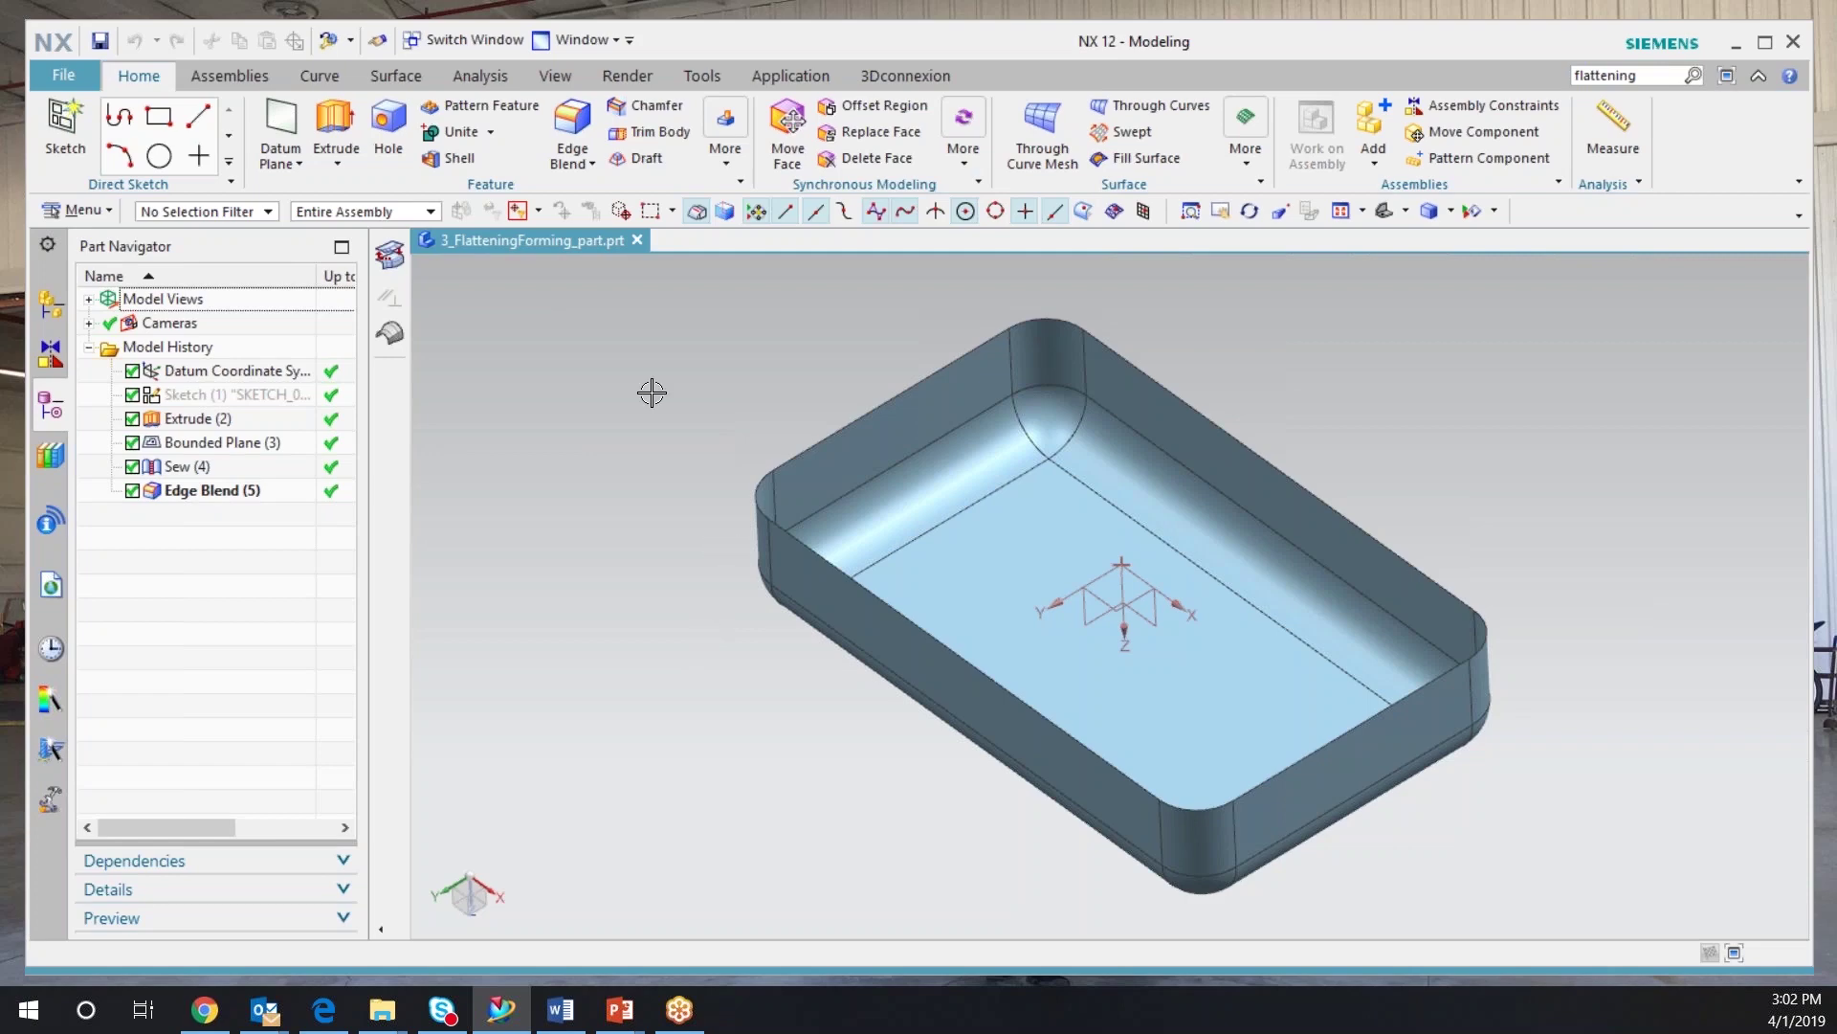
- Flatten all body faces of the tray, with the origin at the datum coordinate system's origin and its X axis as the U direction
click(390, 261)
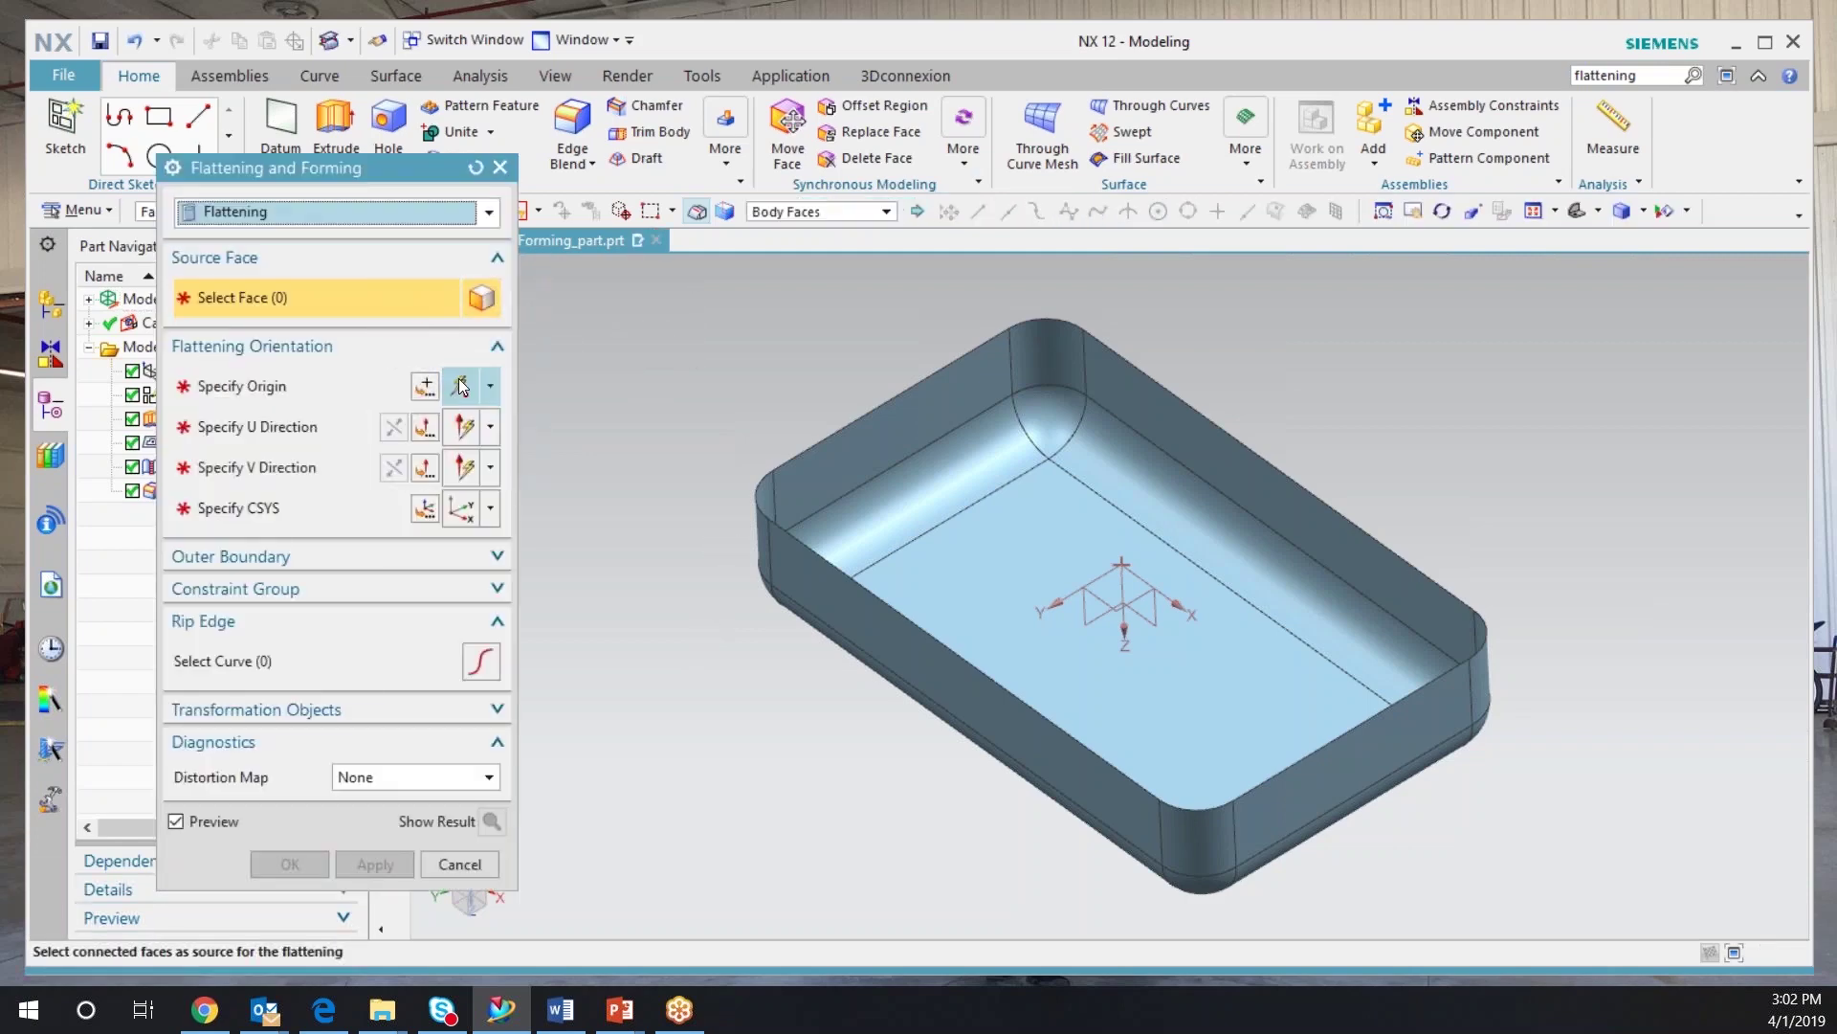
click(844, 212)
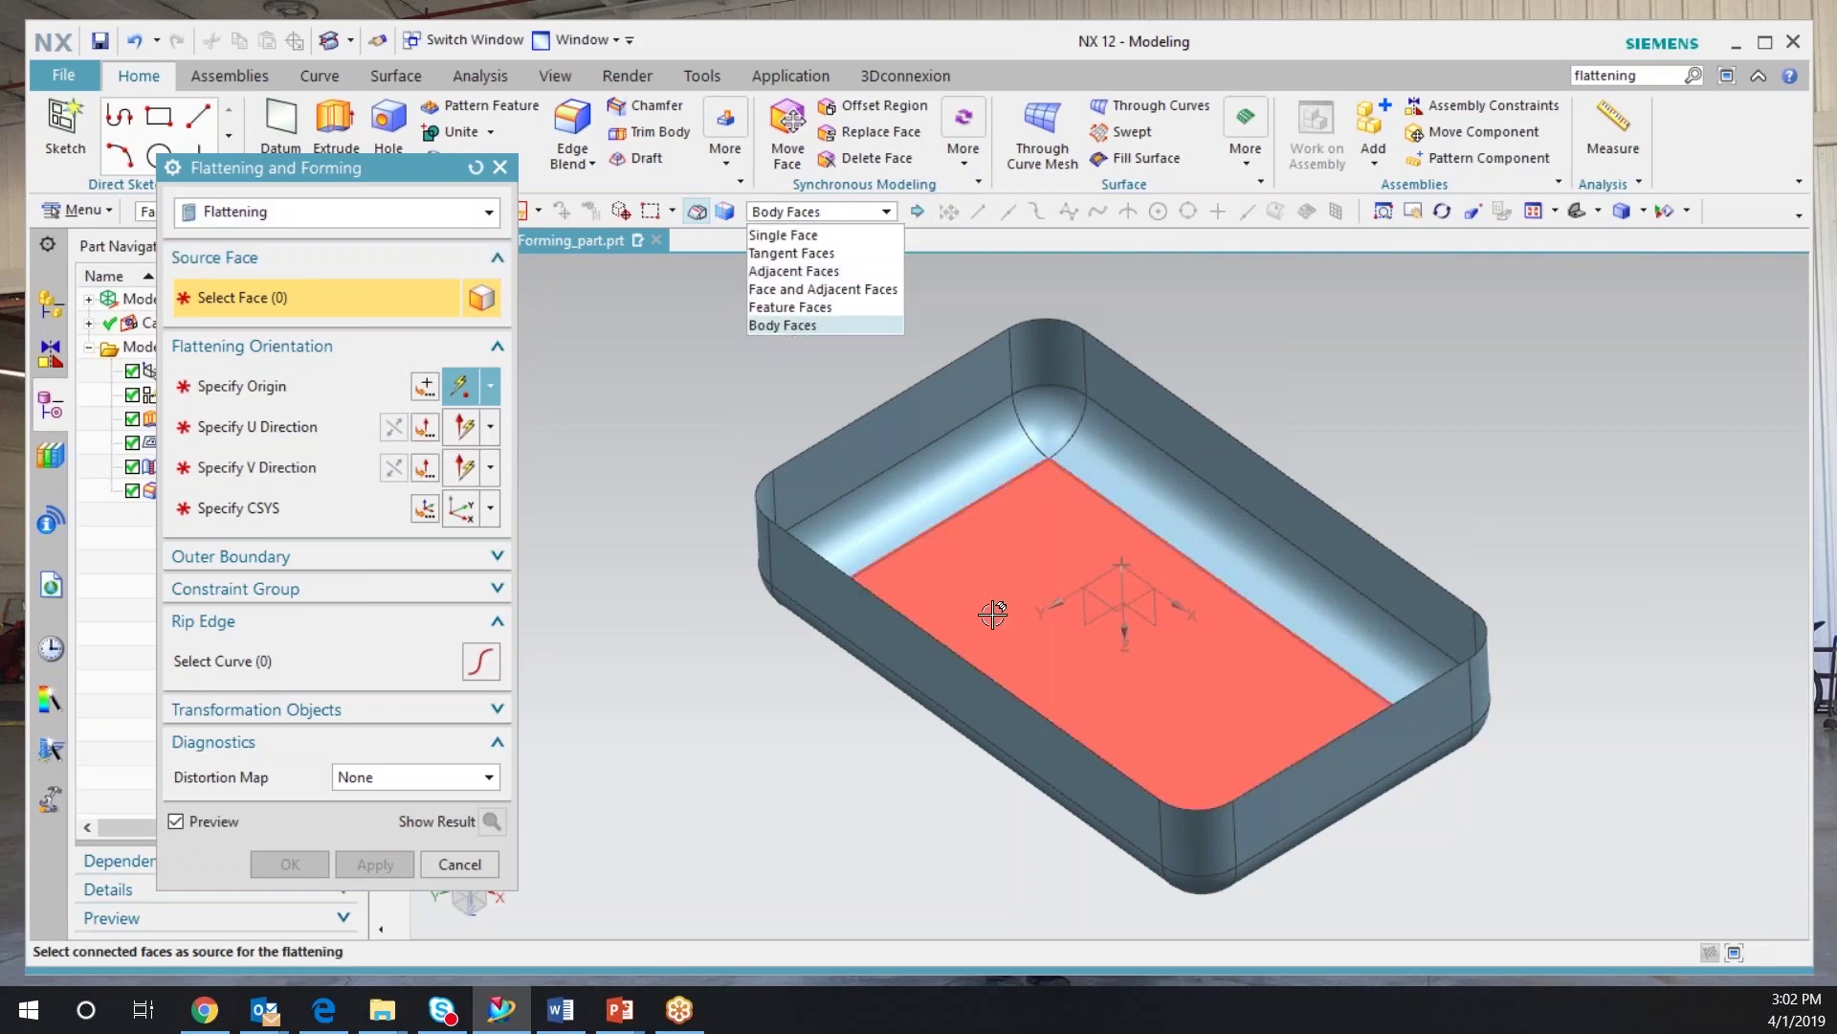
click(903, 593)
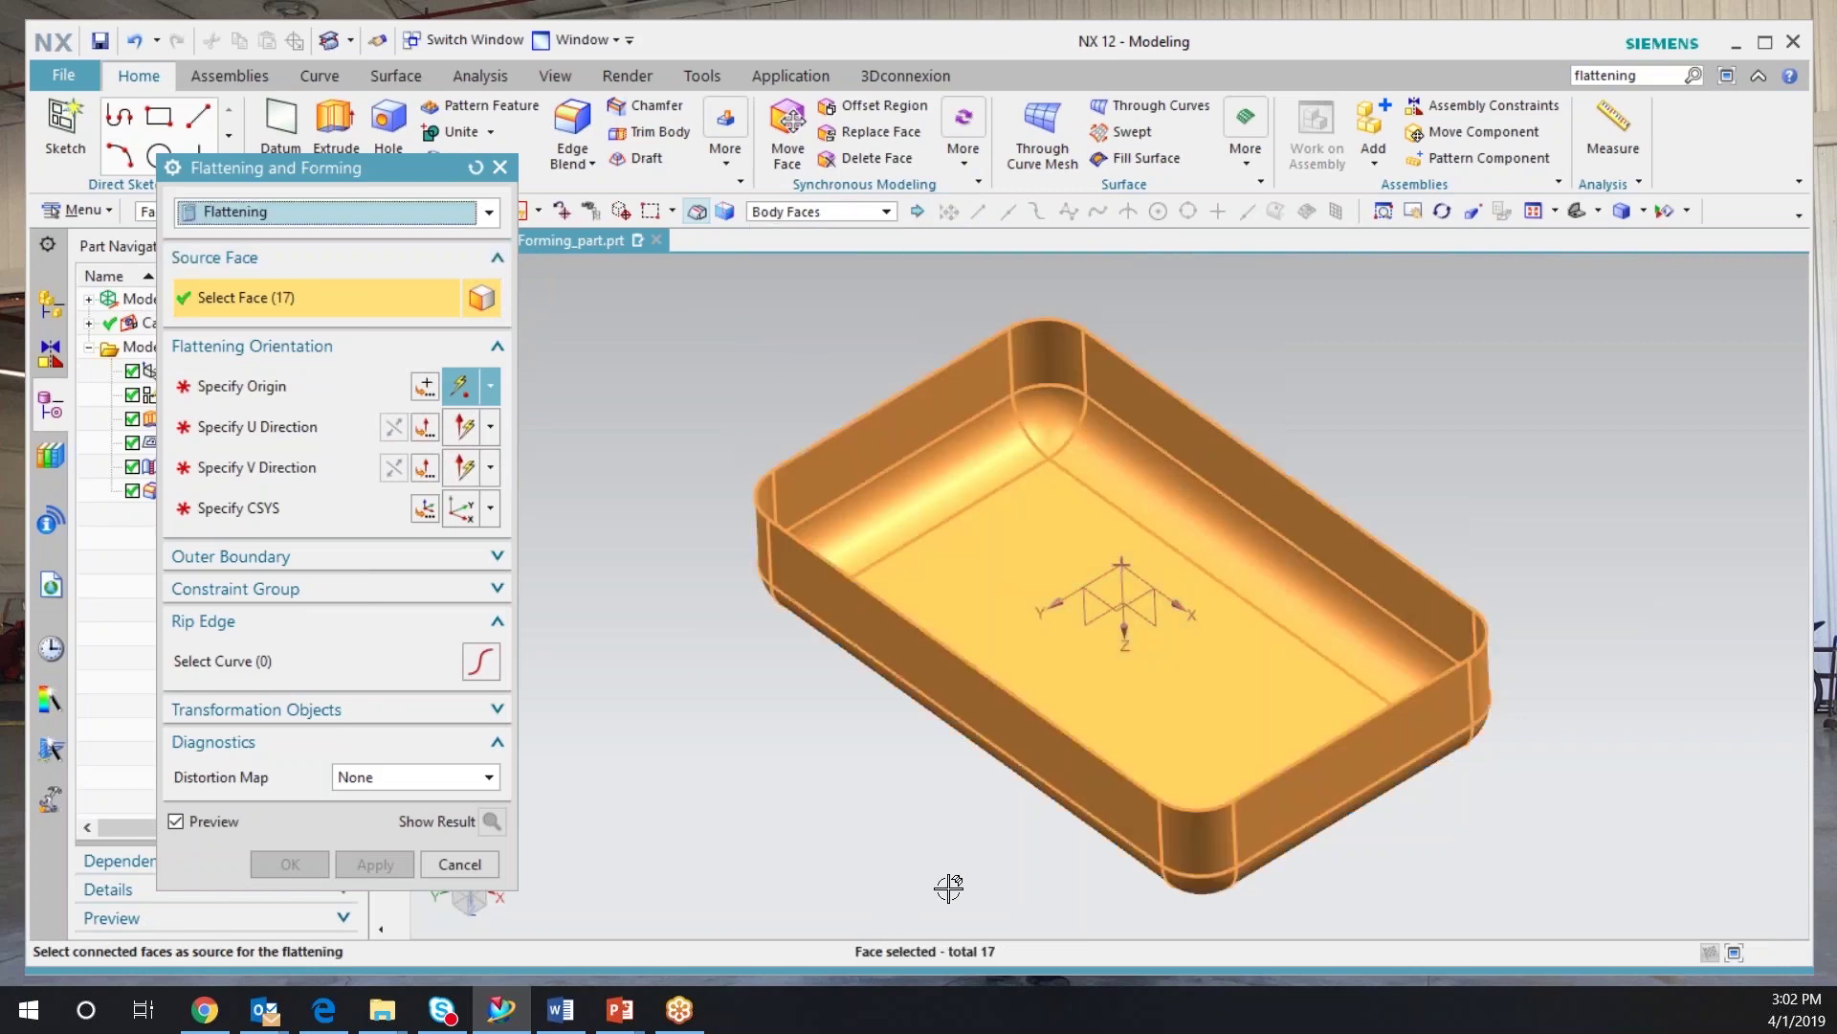
click(257, 383)
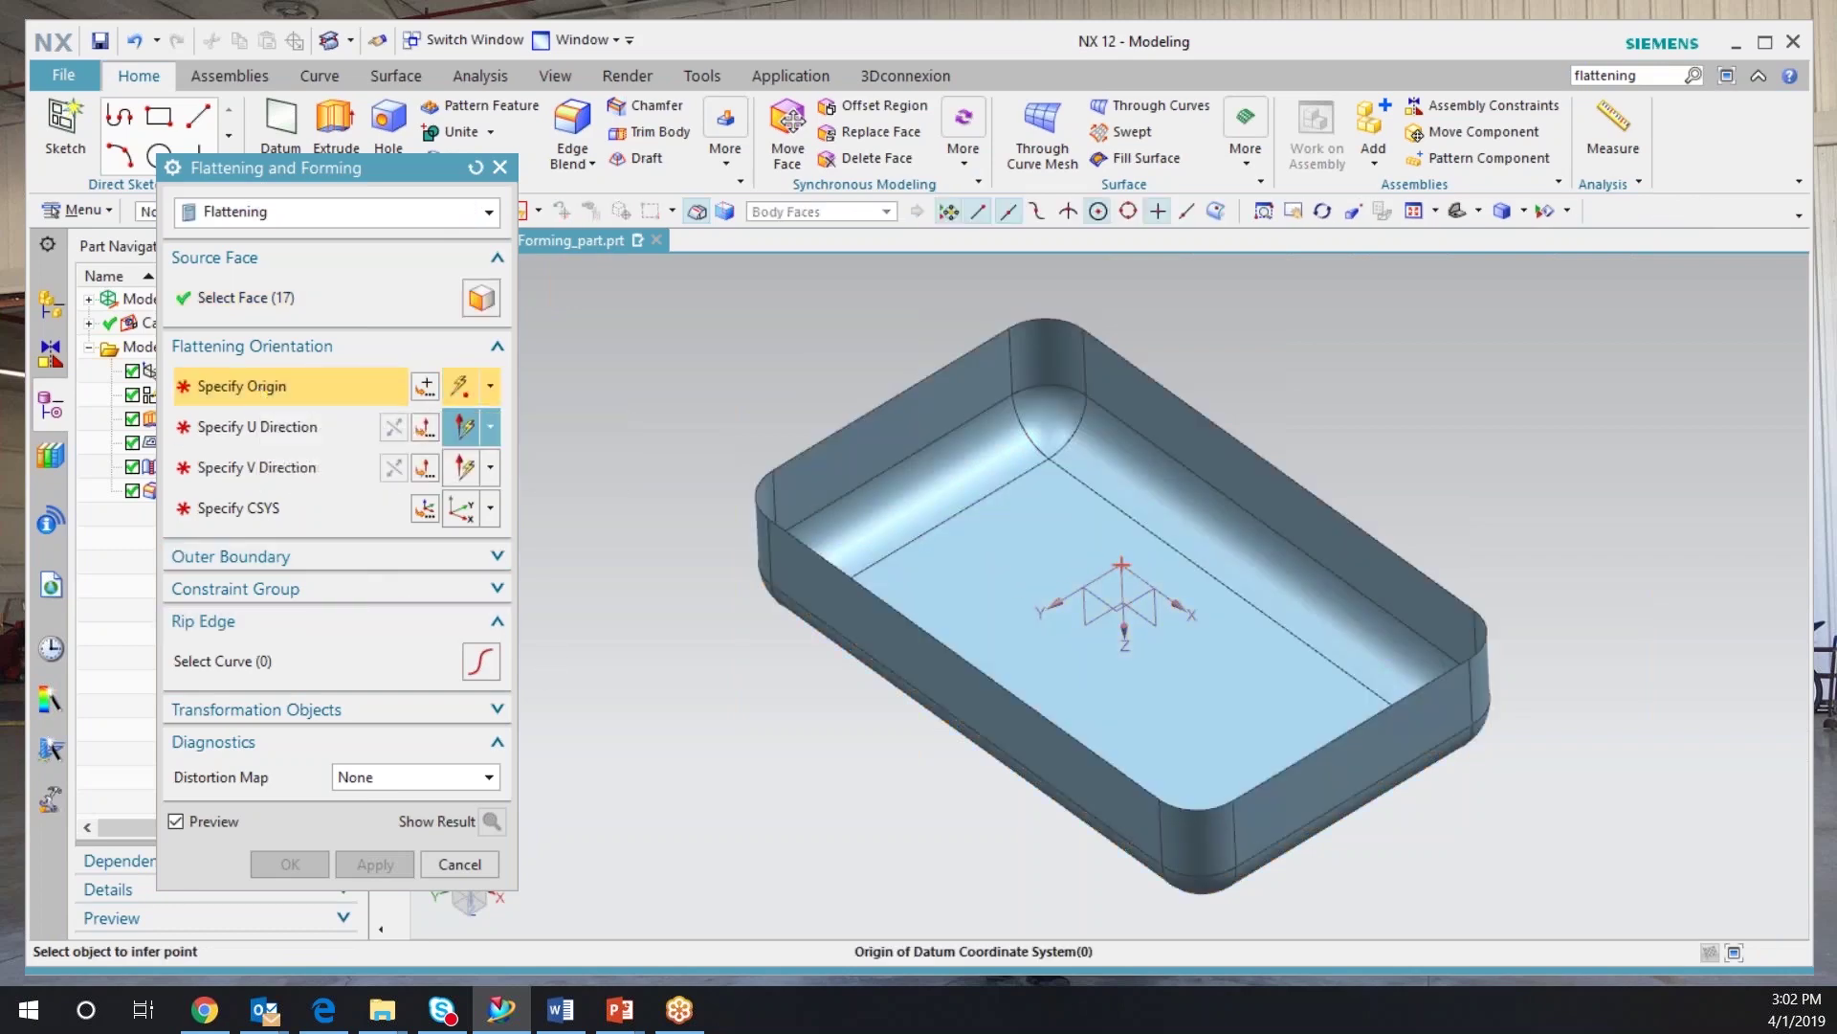
click(1122, 564)
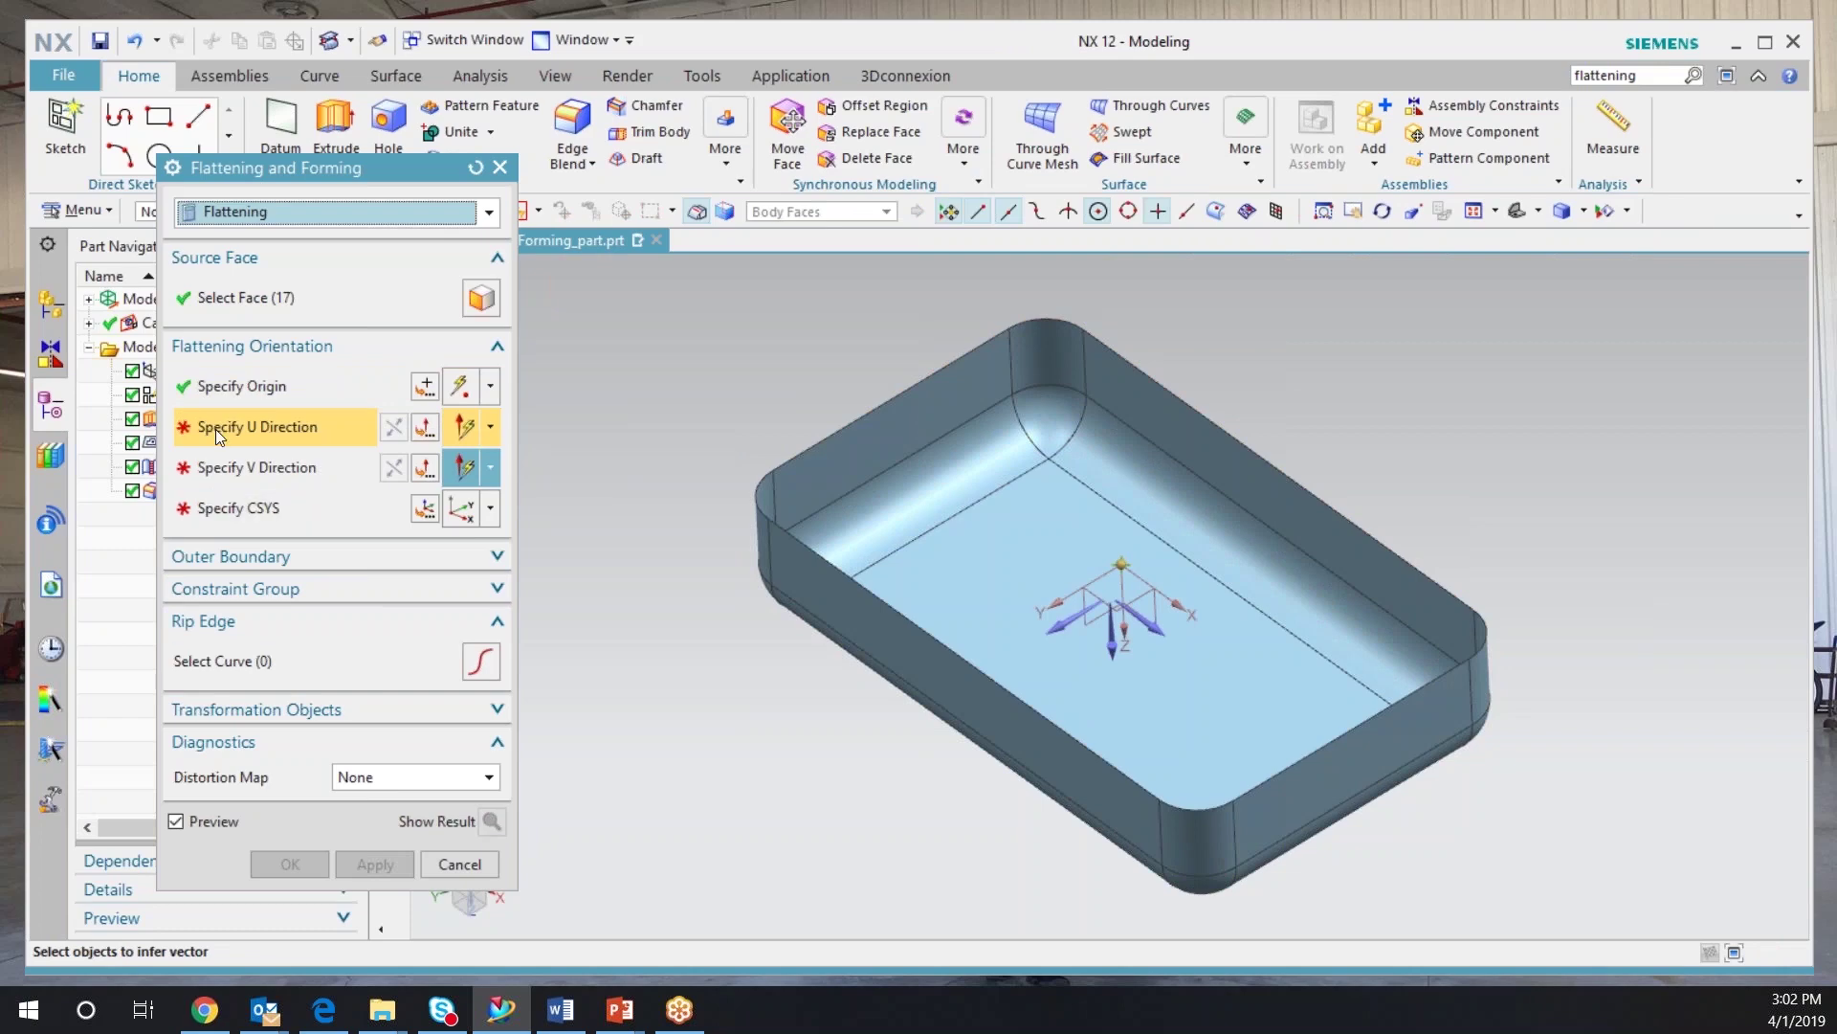
click(1172, 598)
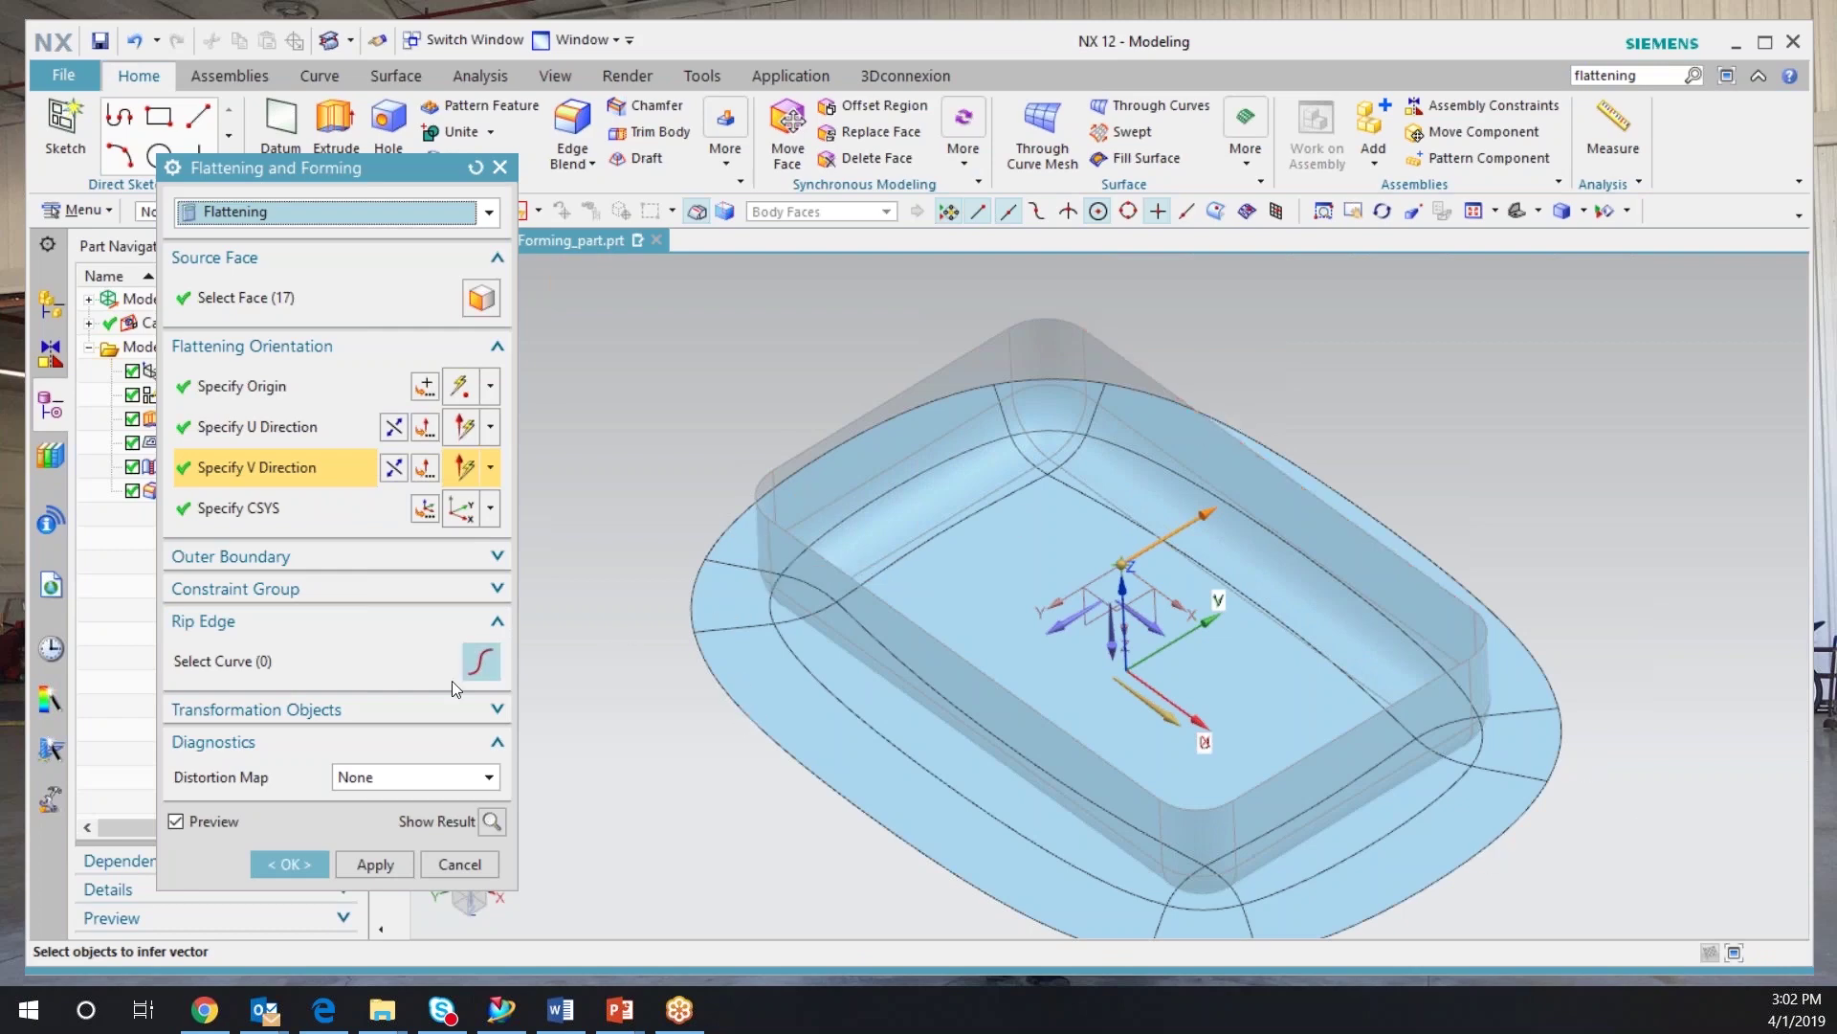
click(292, 865)
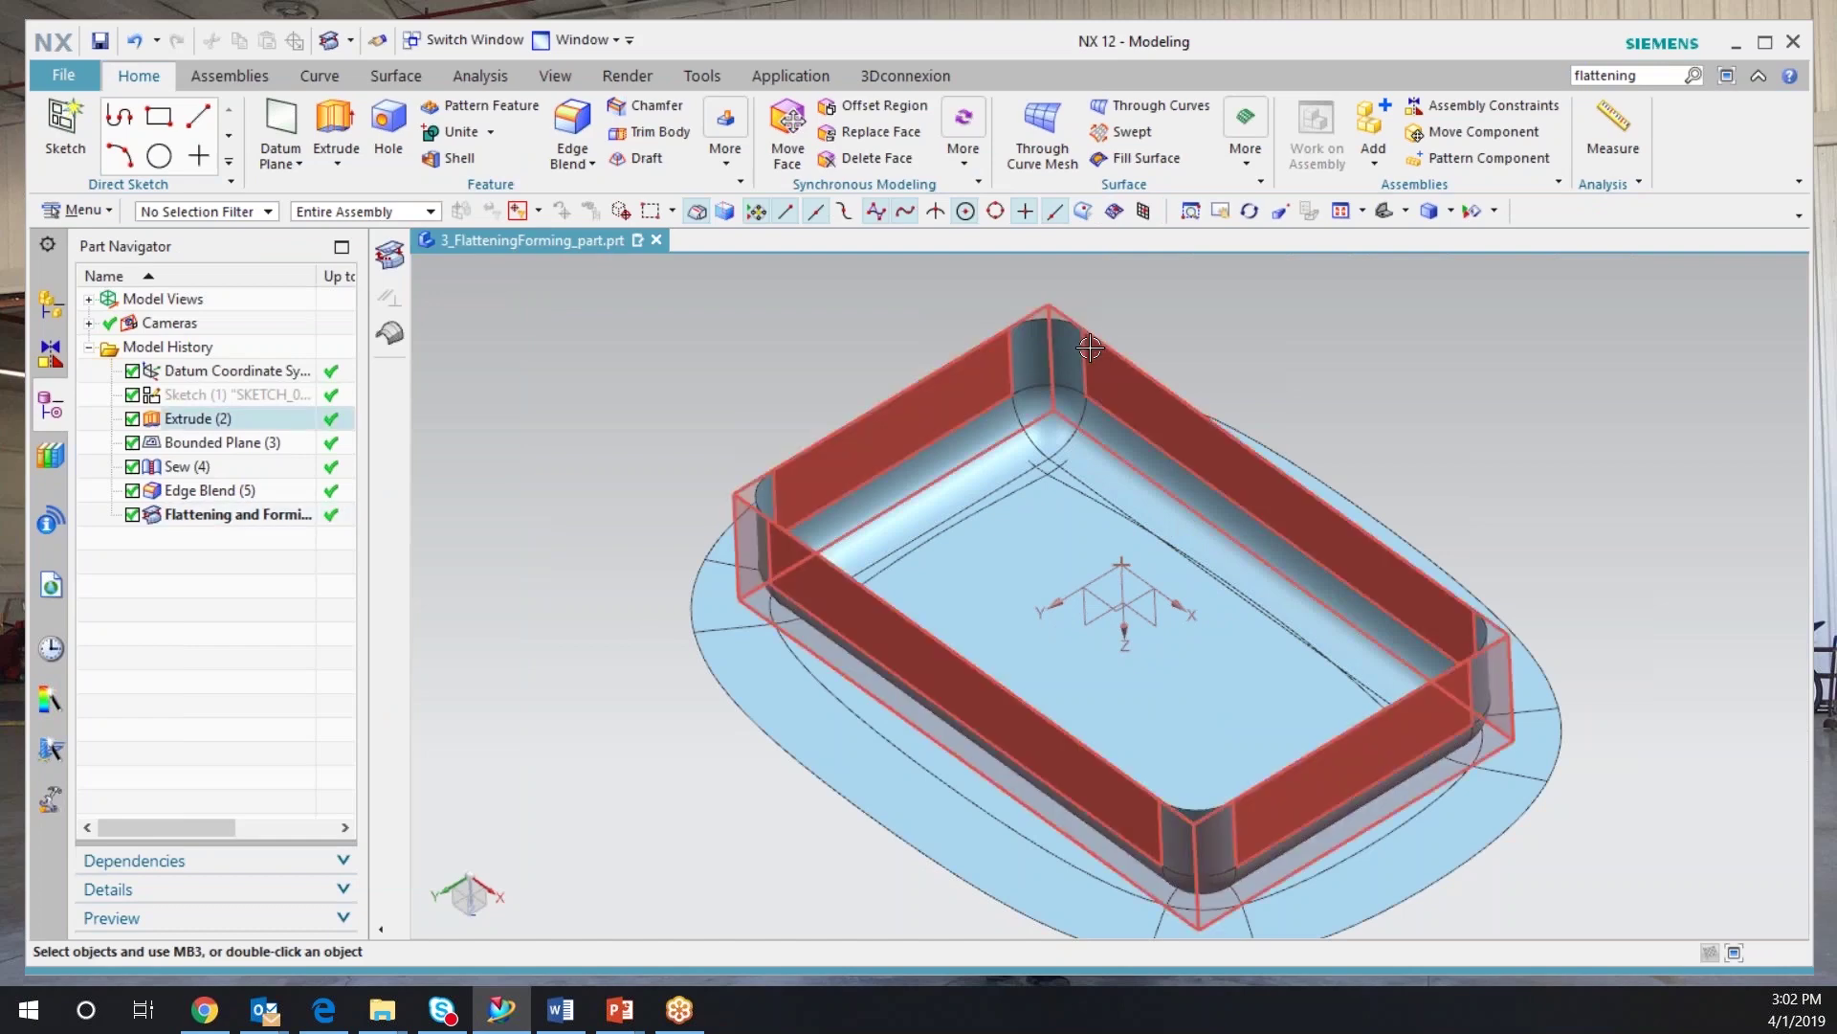
- Hide the original tray body
right_click(960, 378)
click(1007, 430)
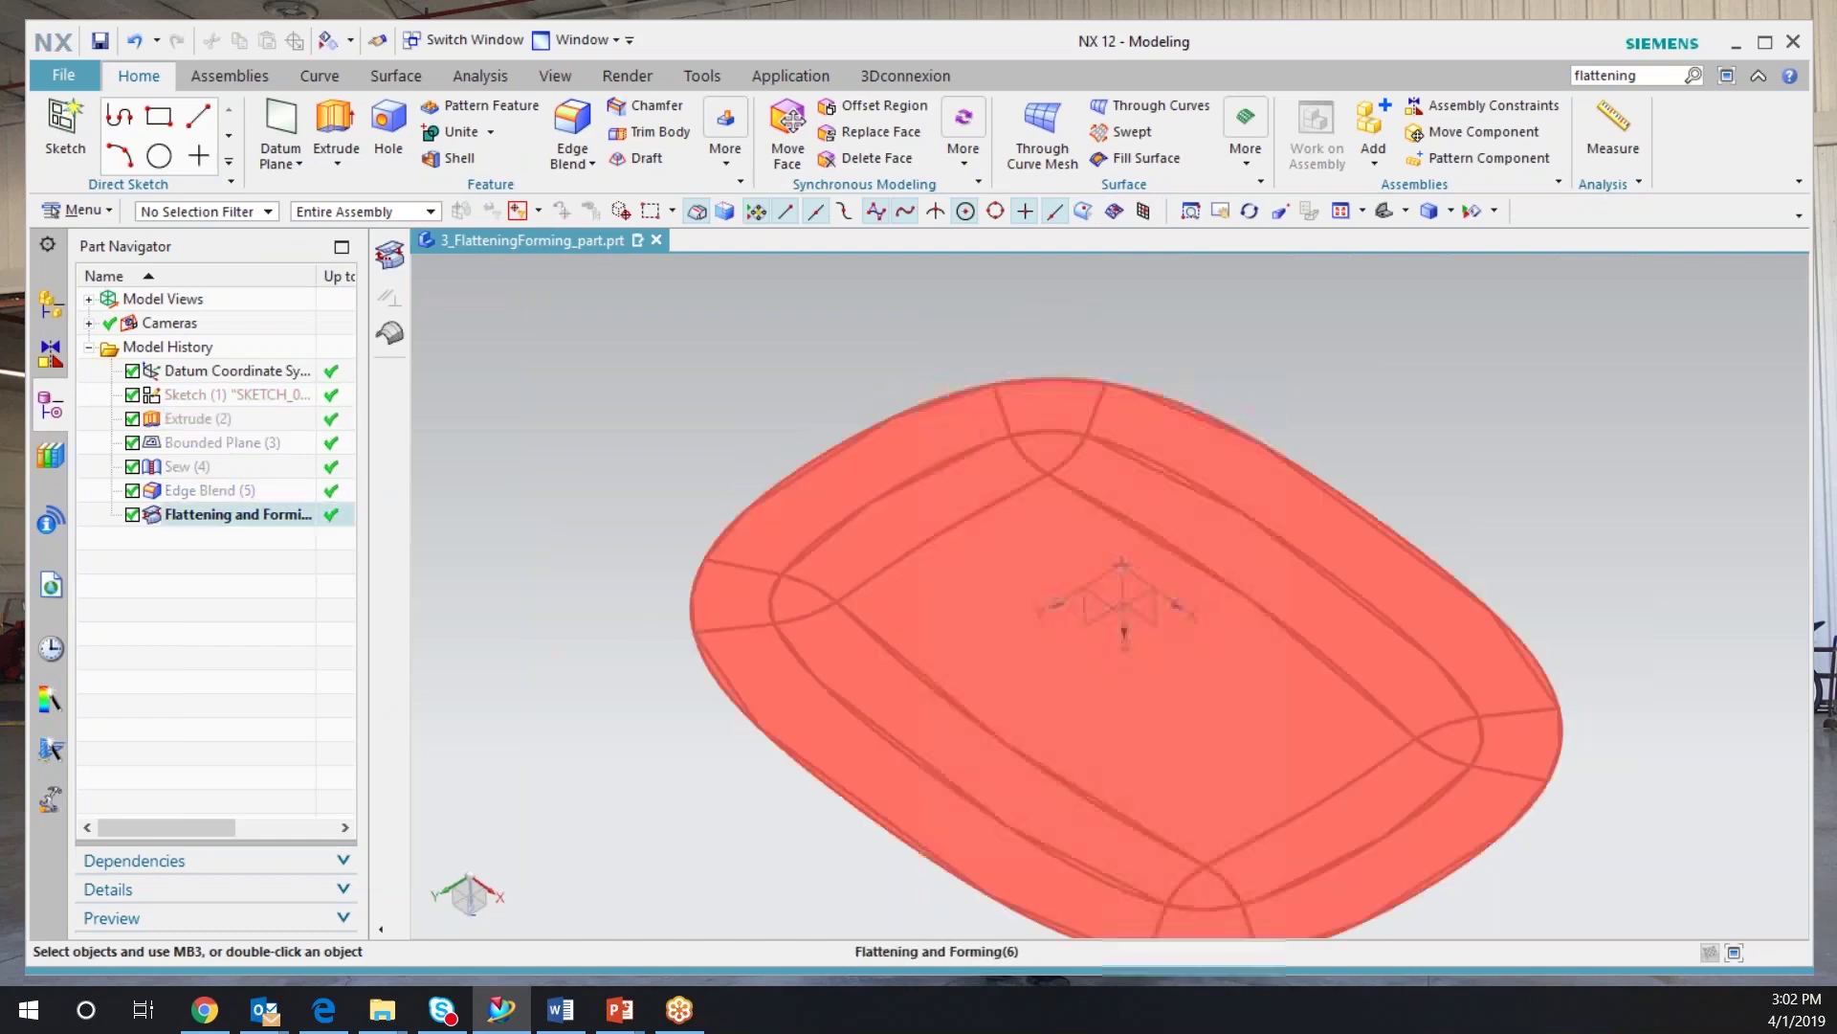
- Edit the flattening feature and add the vertical edge and two curved blend edges at the tray's negative-X, negative-Y corner as rip edges
double_click(215, 516)
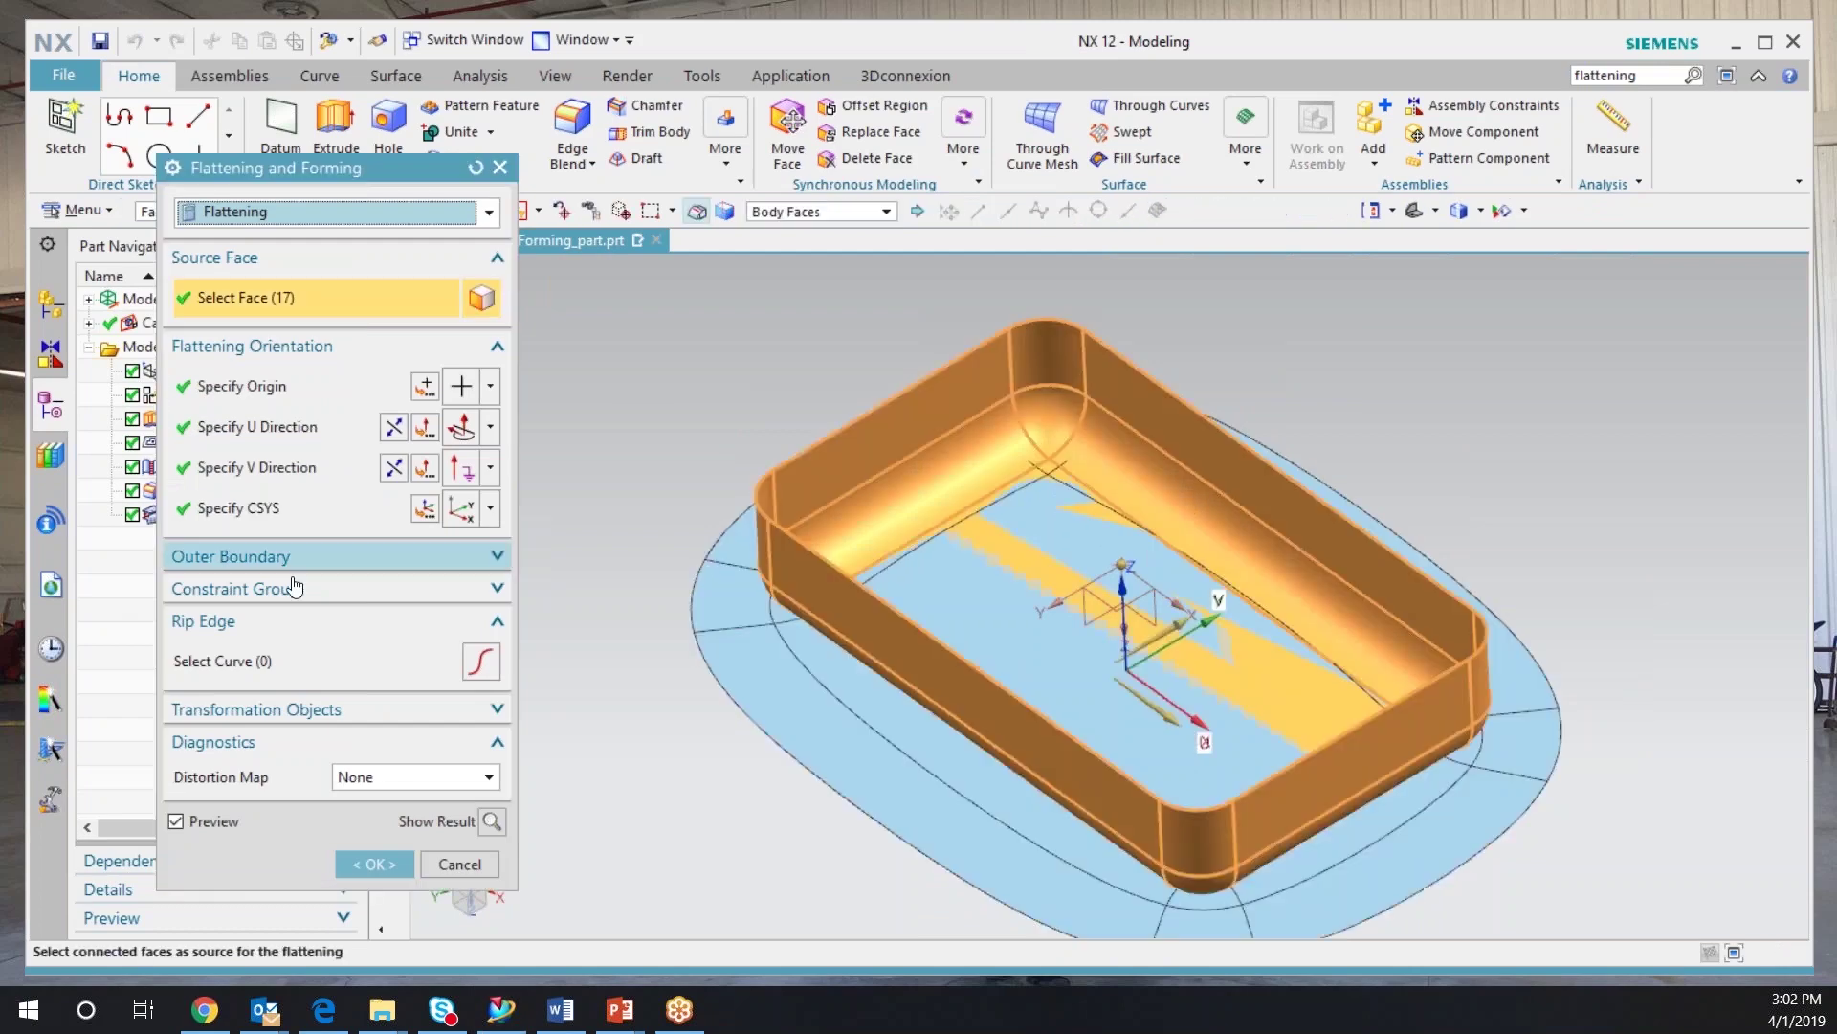
click(250, 624)
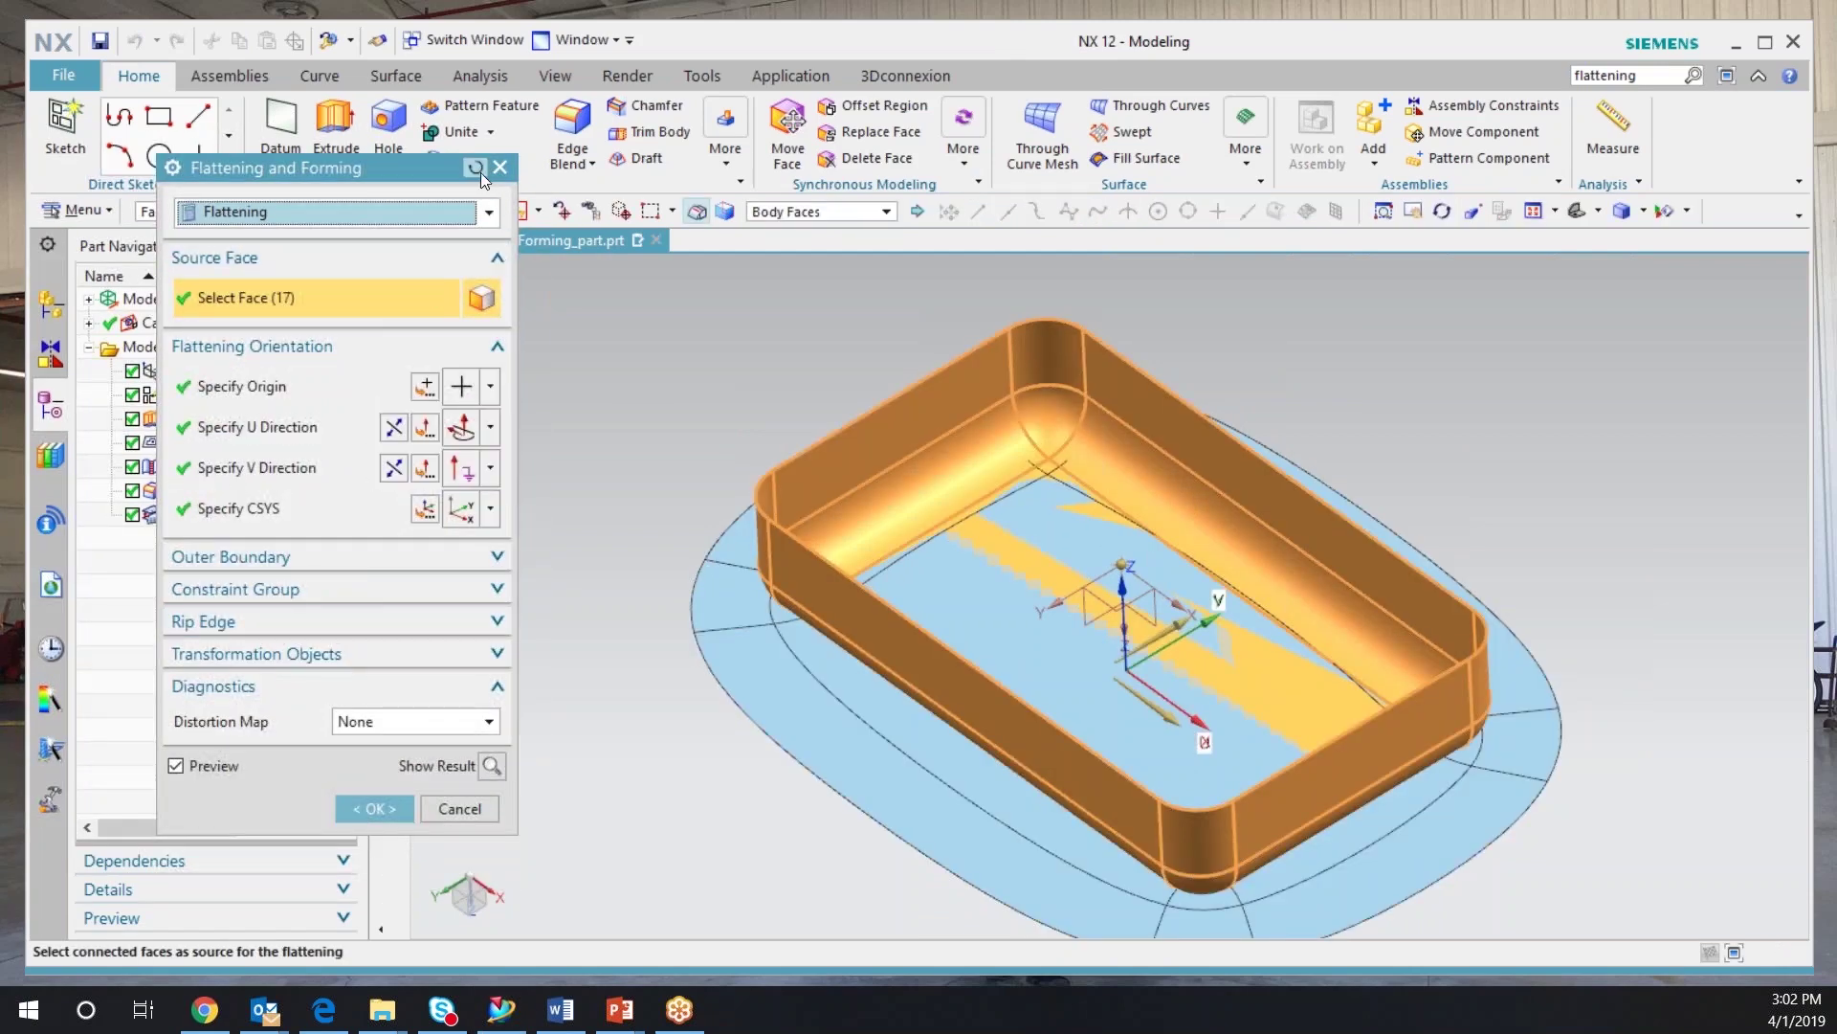
click(350, 624)
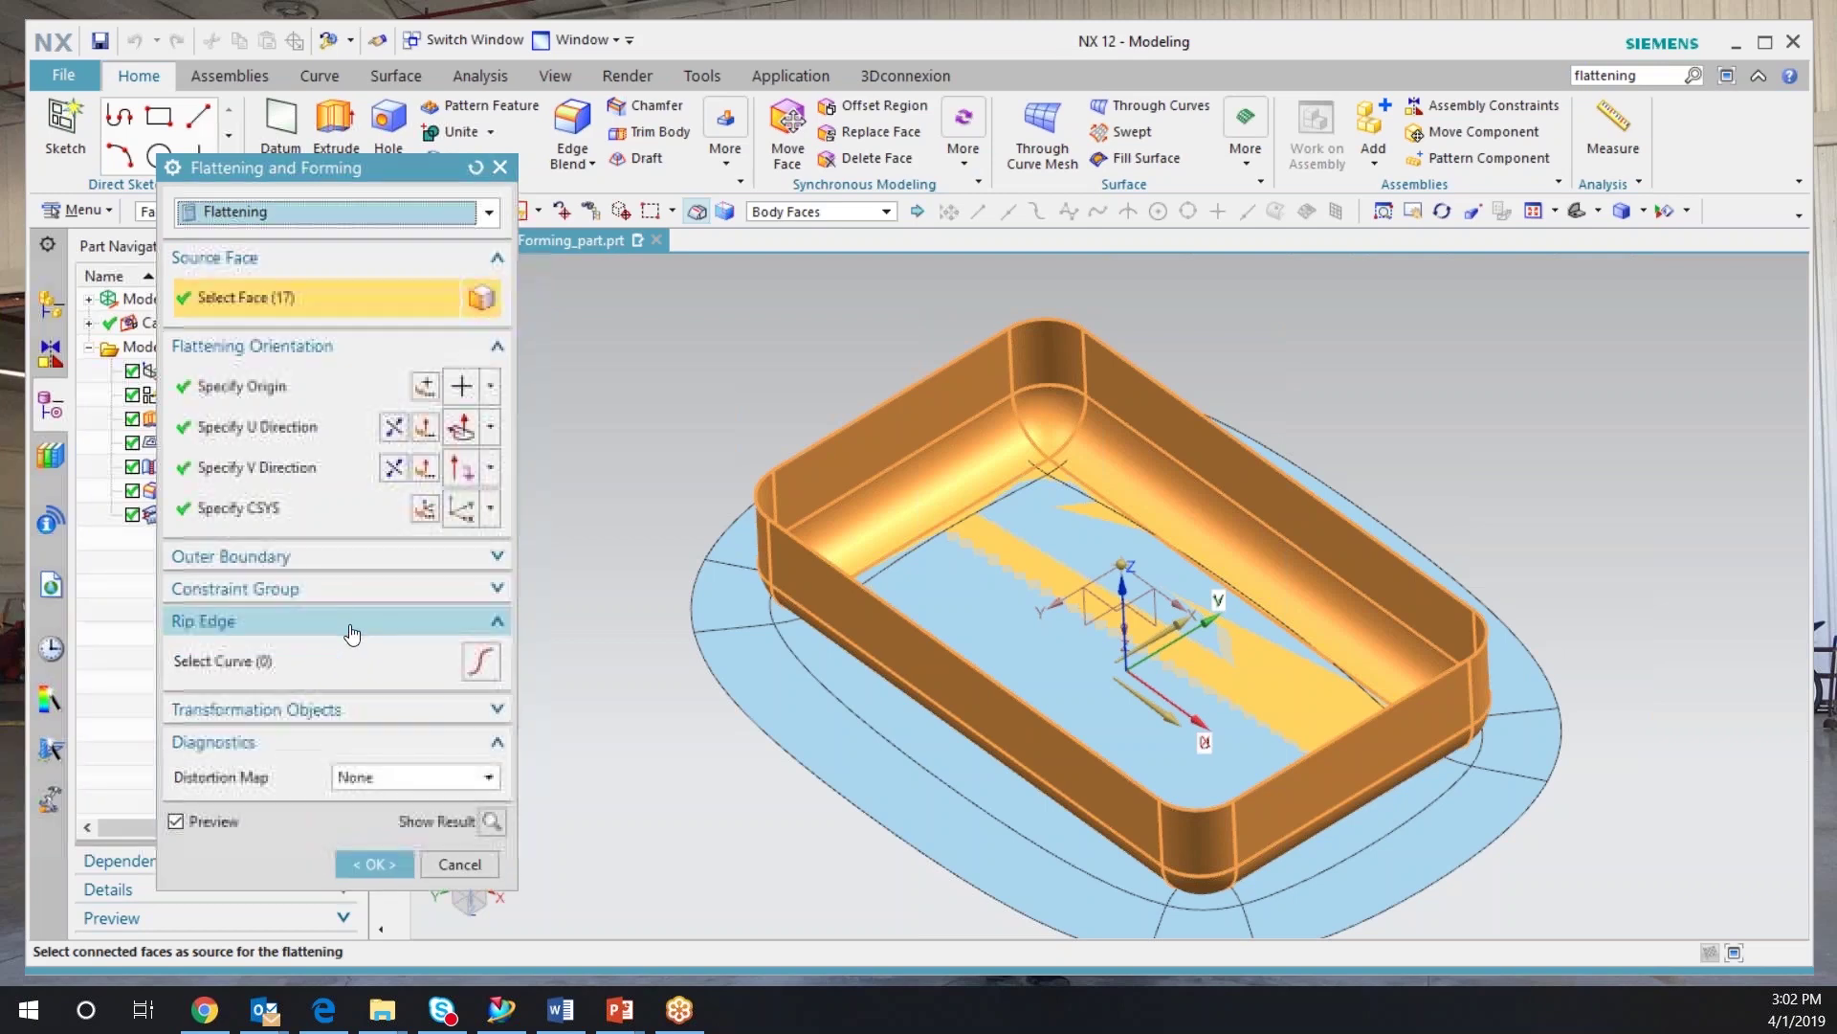
click(352, 660)
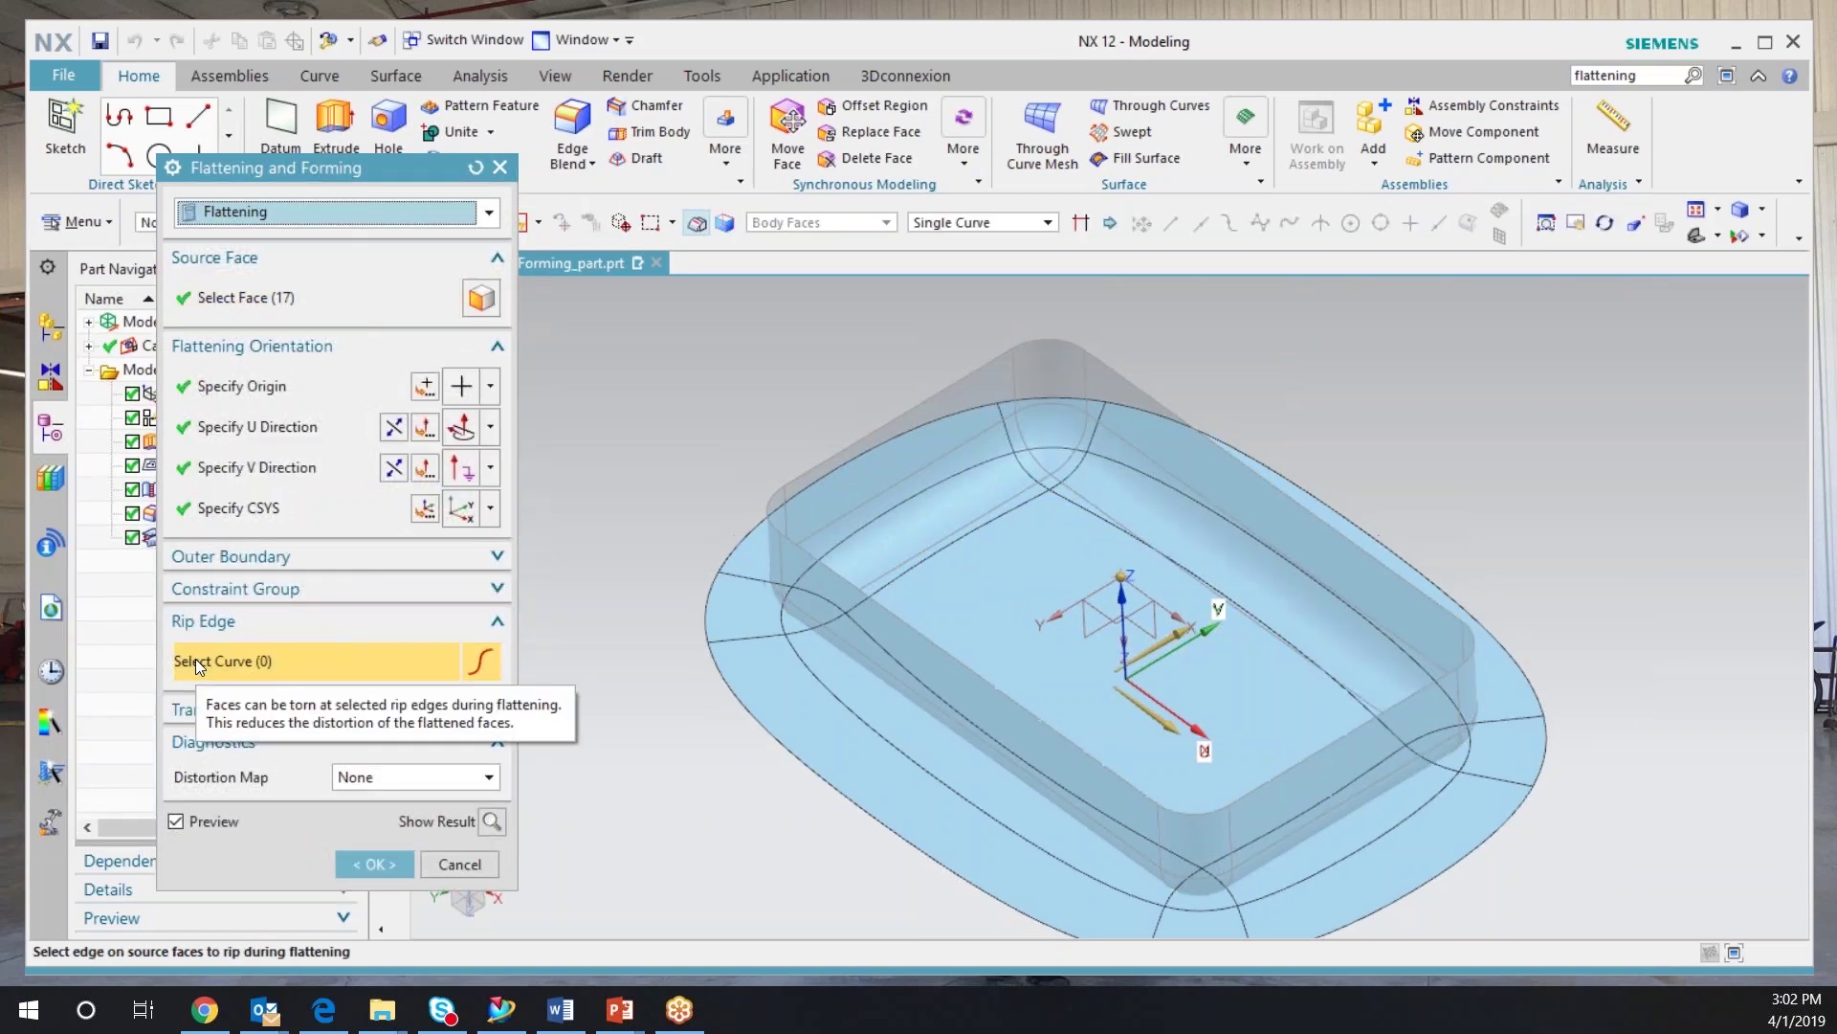
middle_drag(899, 628, 1218, 398)
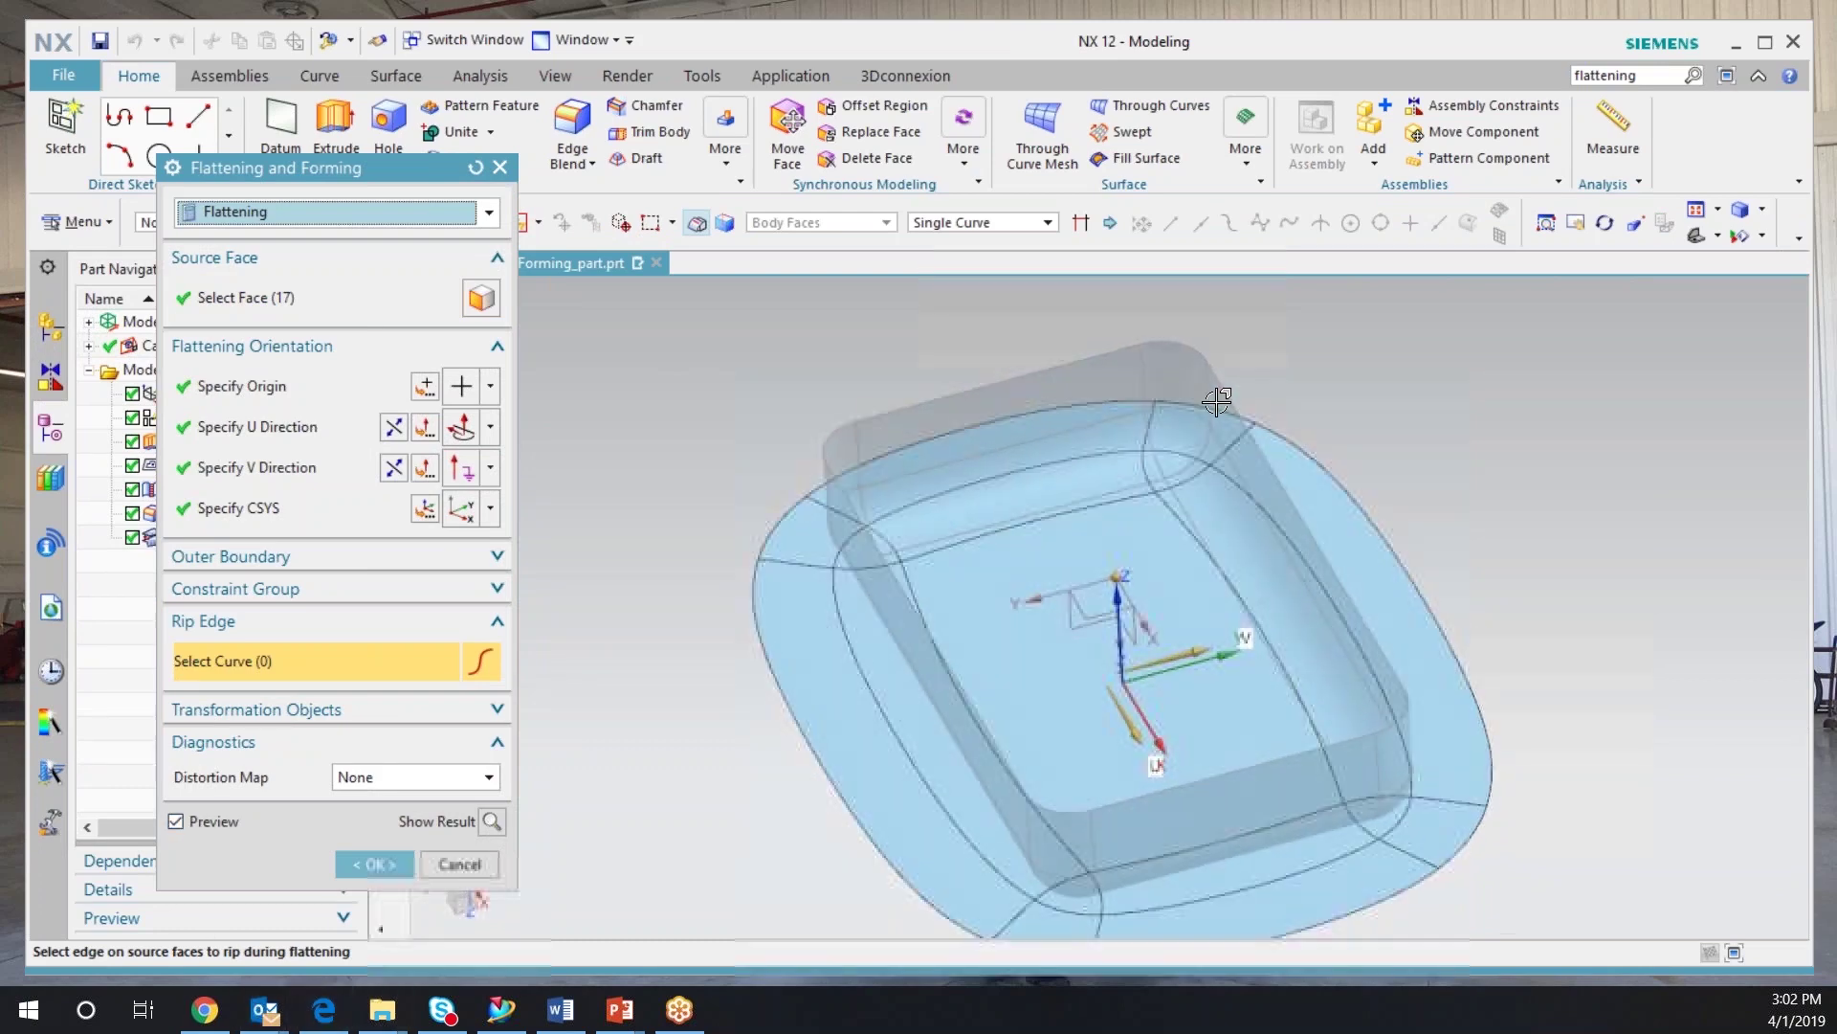
click(1142, 412)
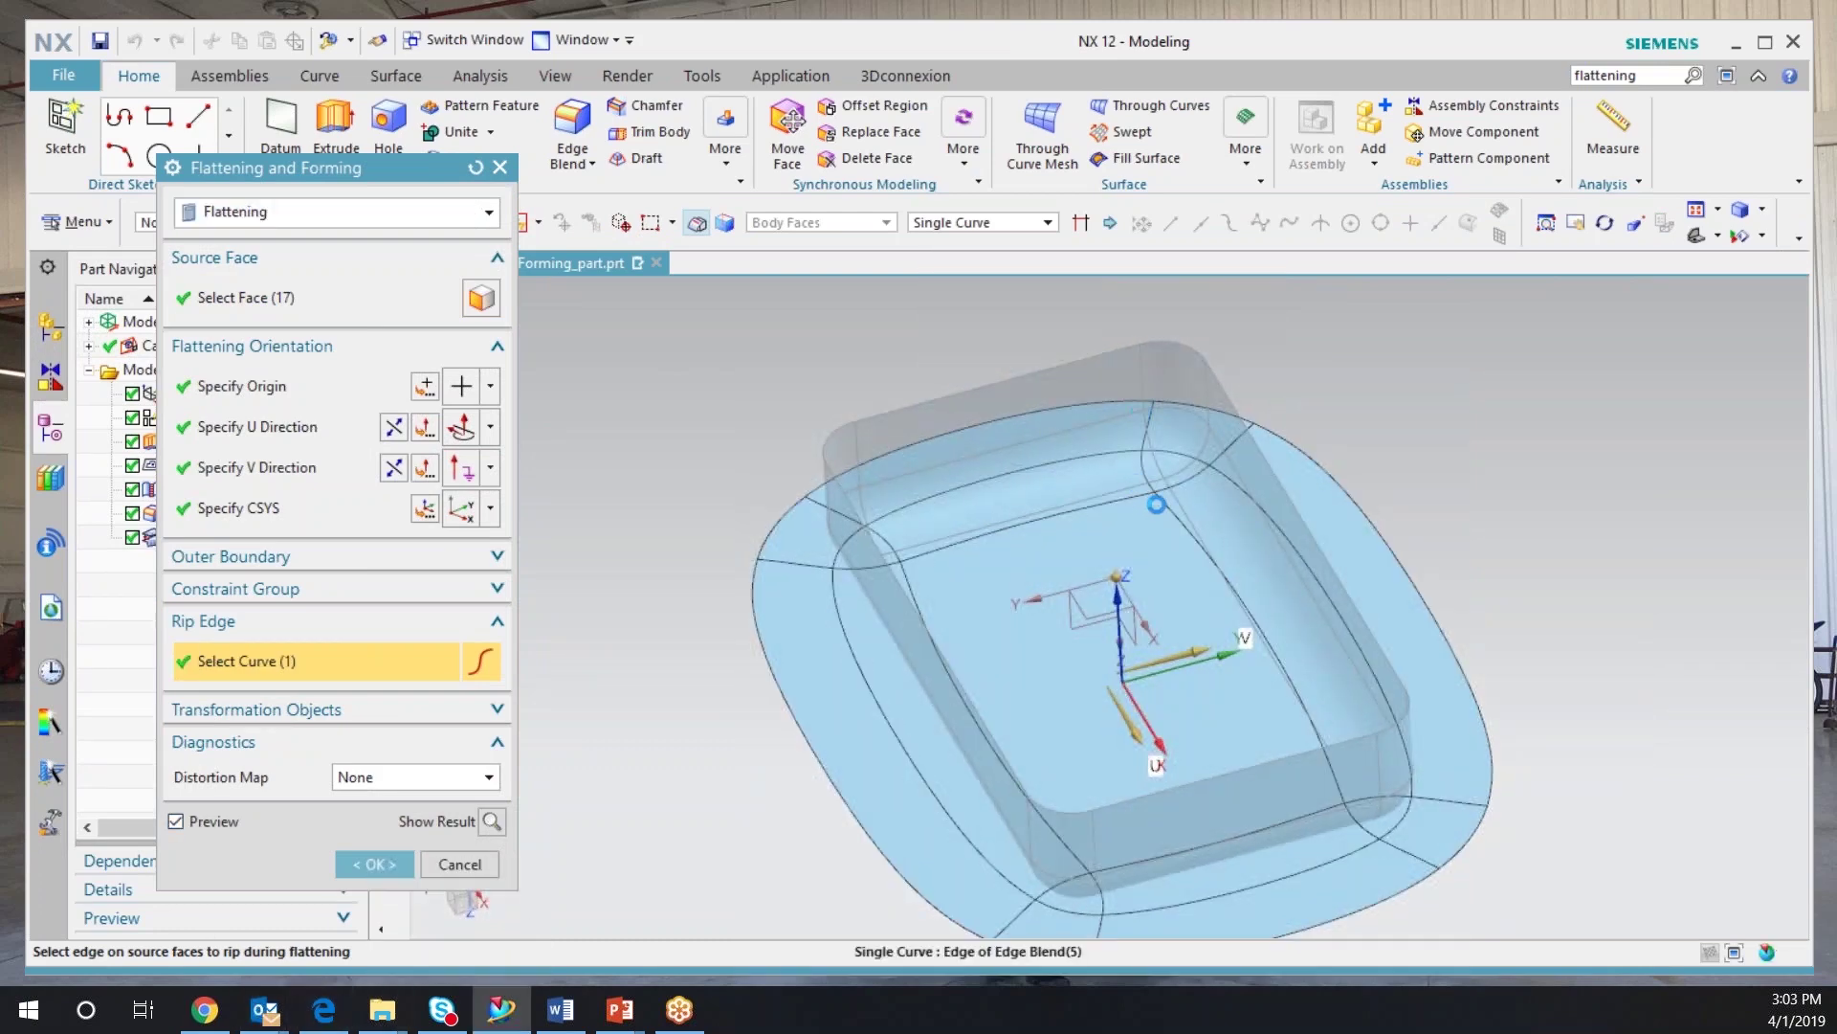
middle_drag(1171, 472, 1169, 411)
click(1139, 406)
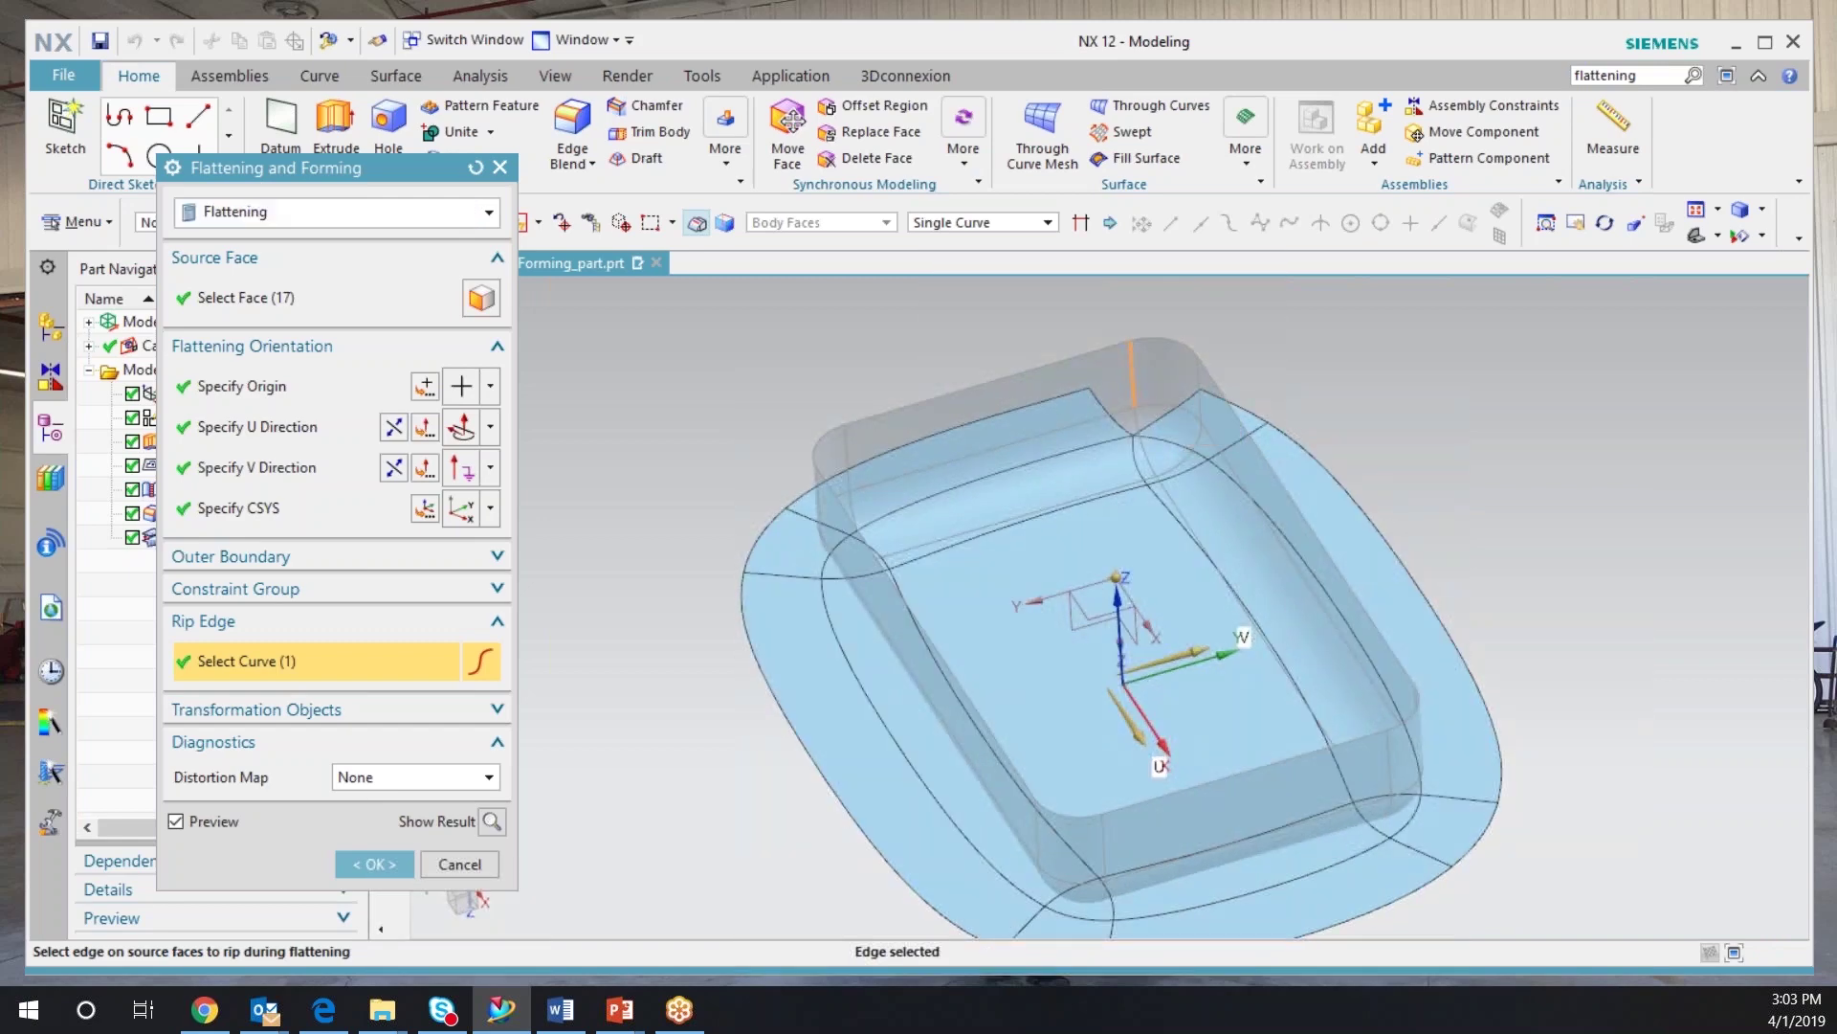
middle_drag(1149, 412, 1185, 432)
click(1186, 446)
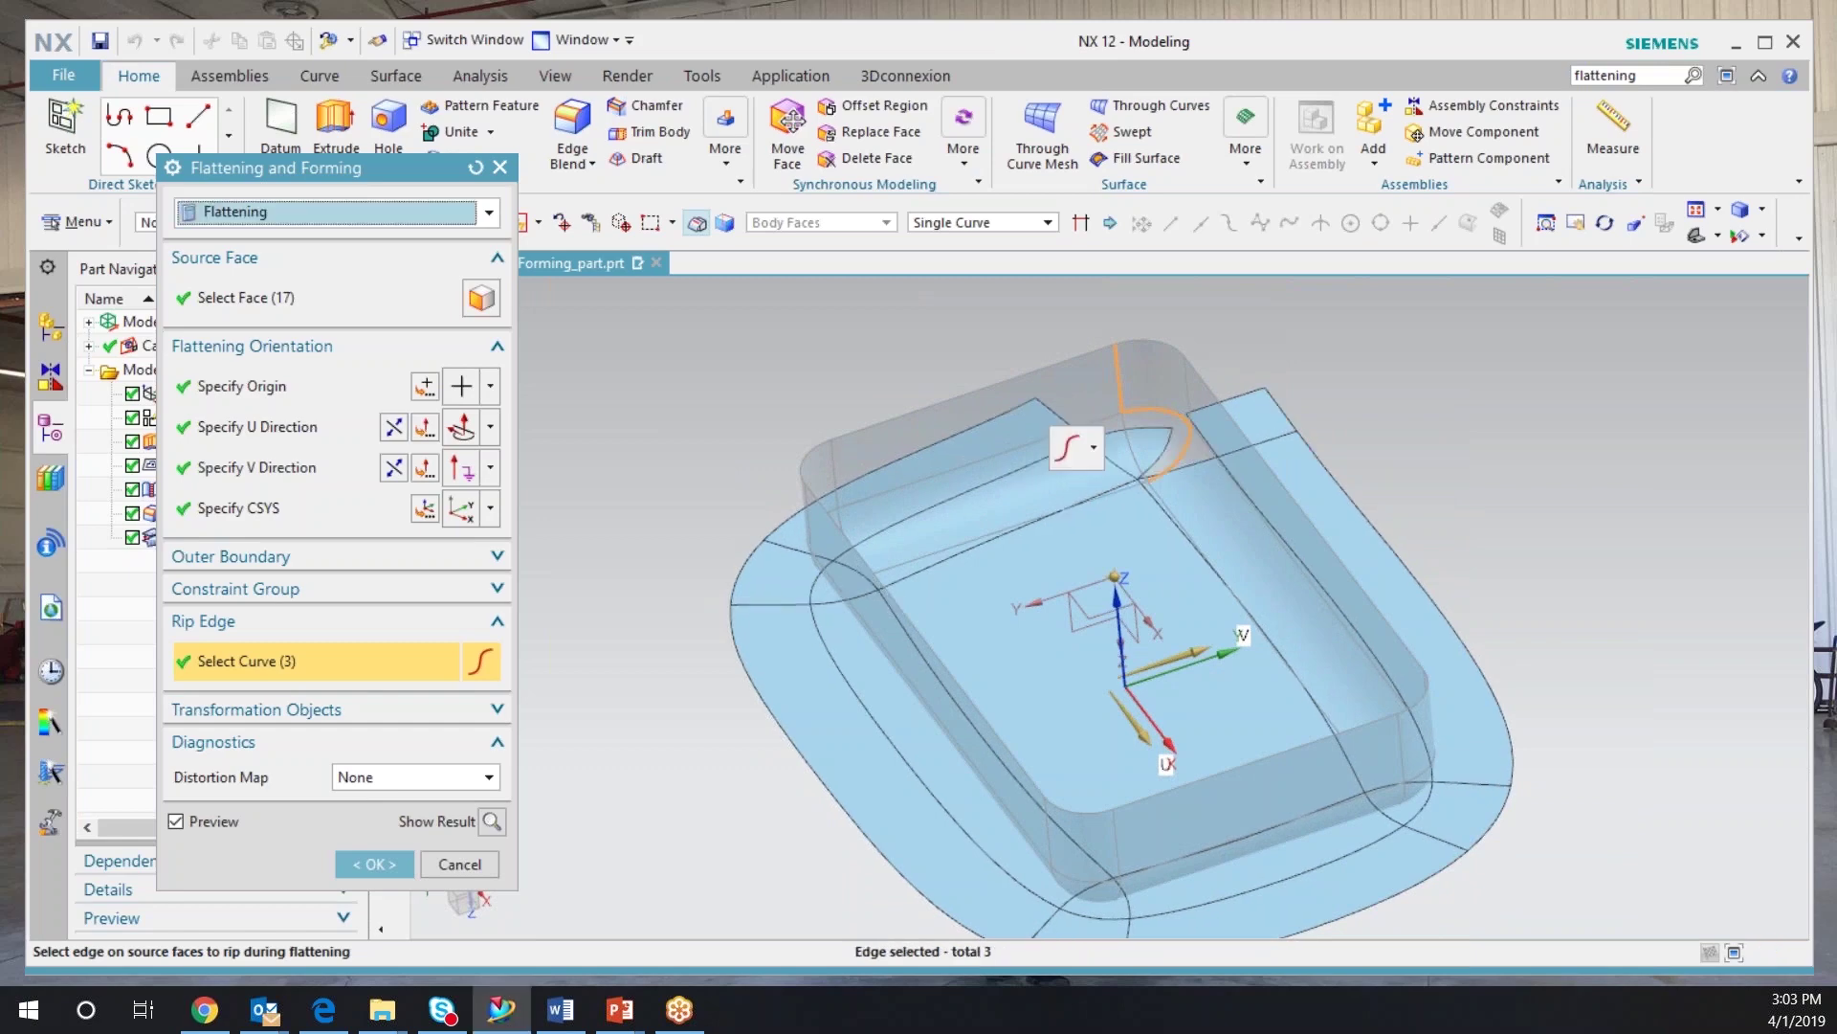
- Add the vertical edge and two curved blend edges at the other corner of the same short side as rip edges
middle_drag(1062, 483, 996, 497)
click(994, 604)
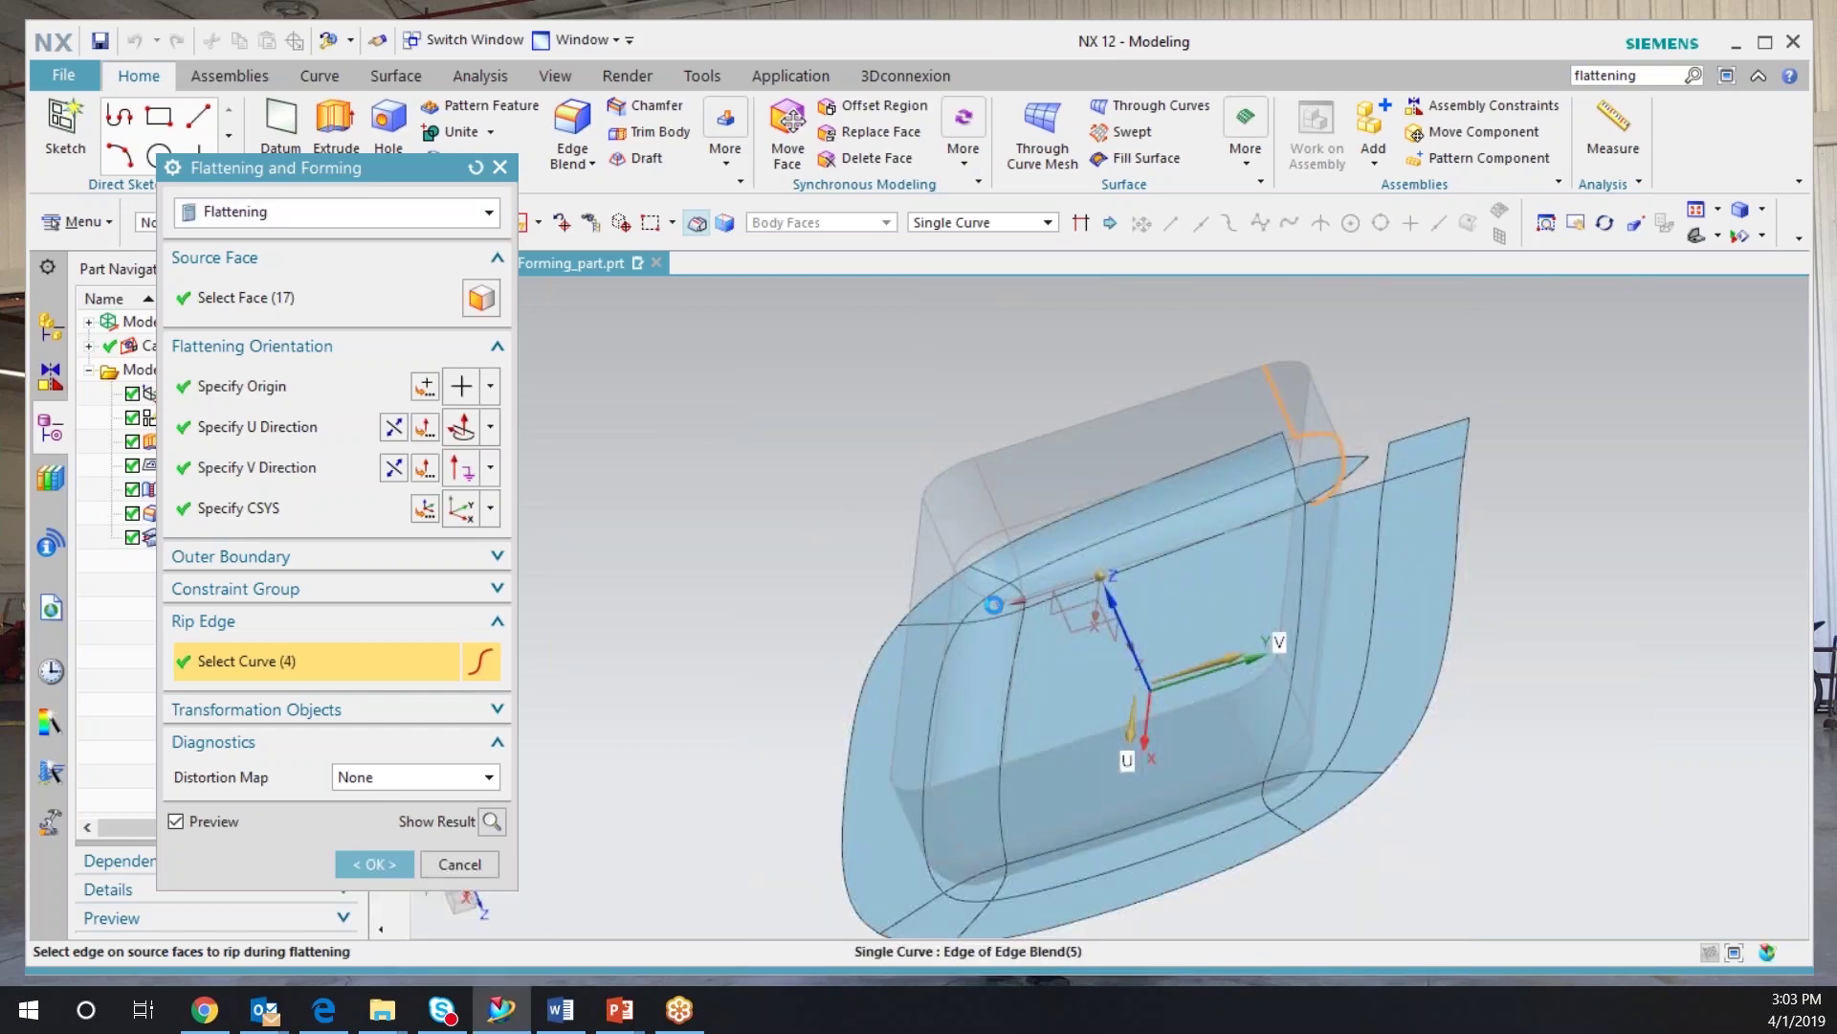
middle_drag(978, 565, 978, 539)
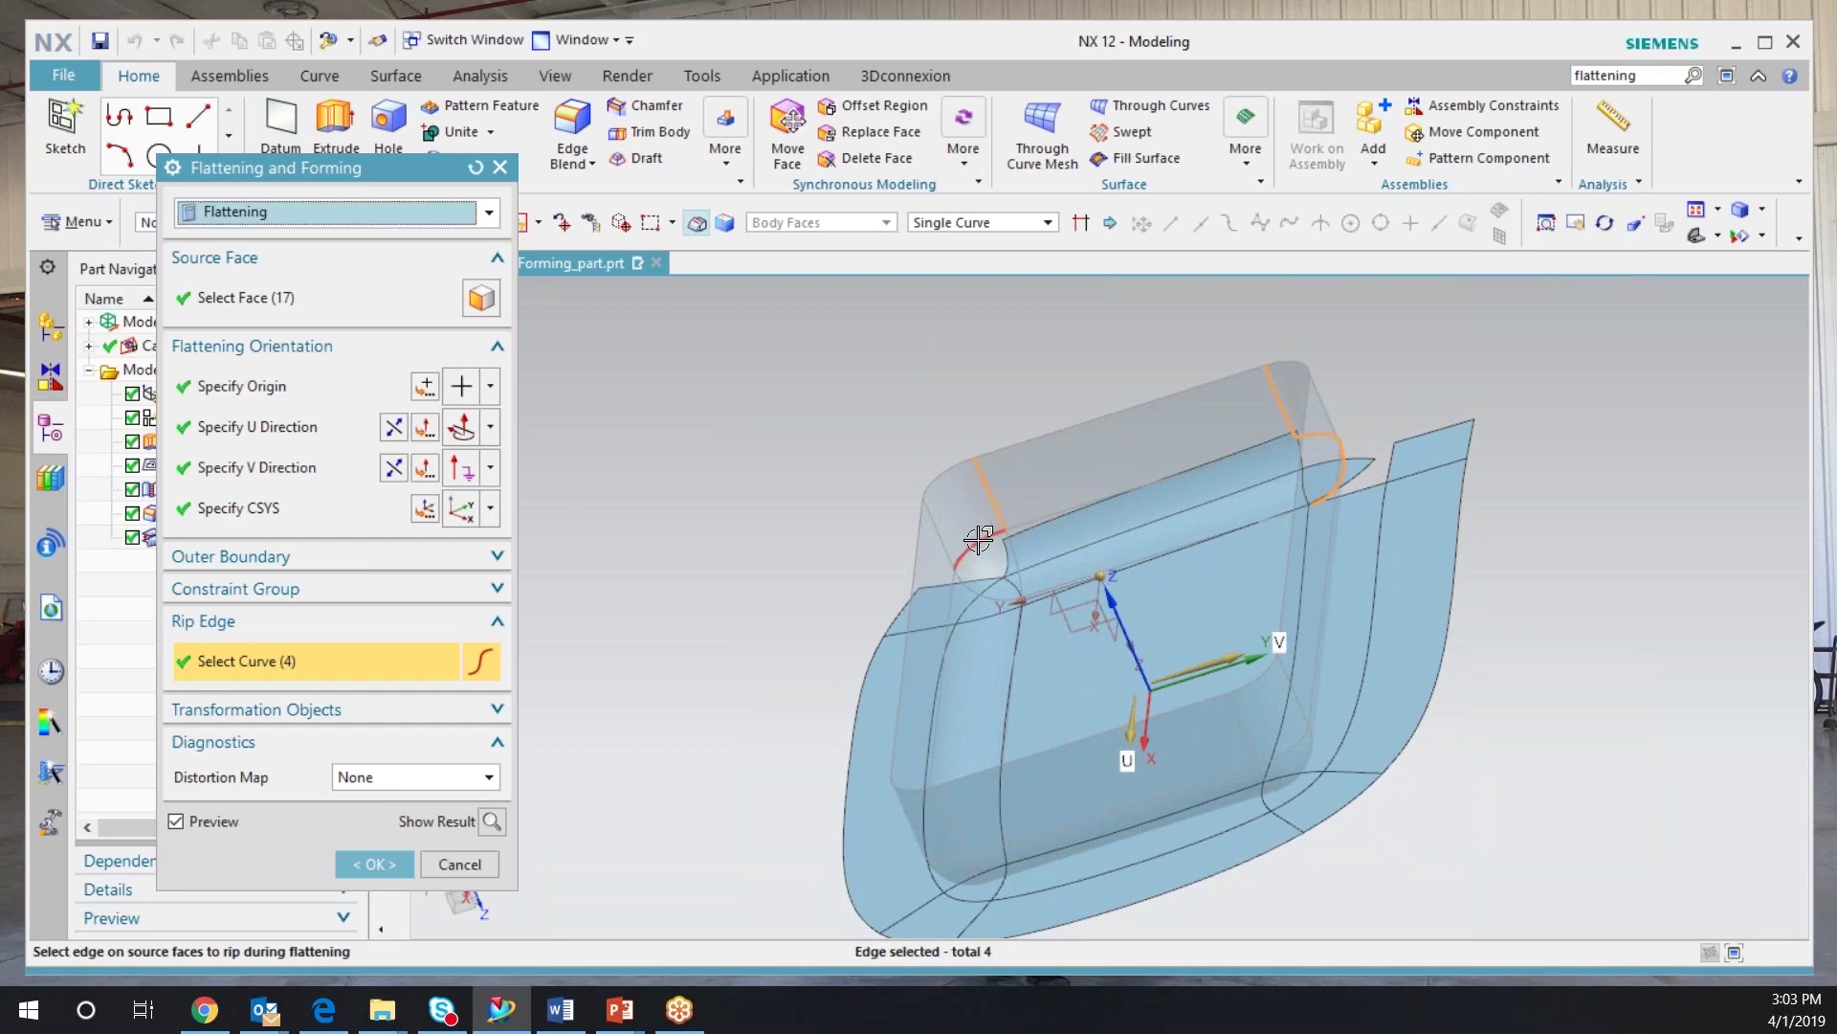
click(978, 541)
click(962, 579)
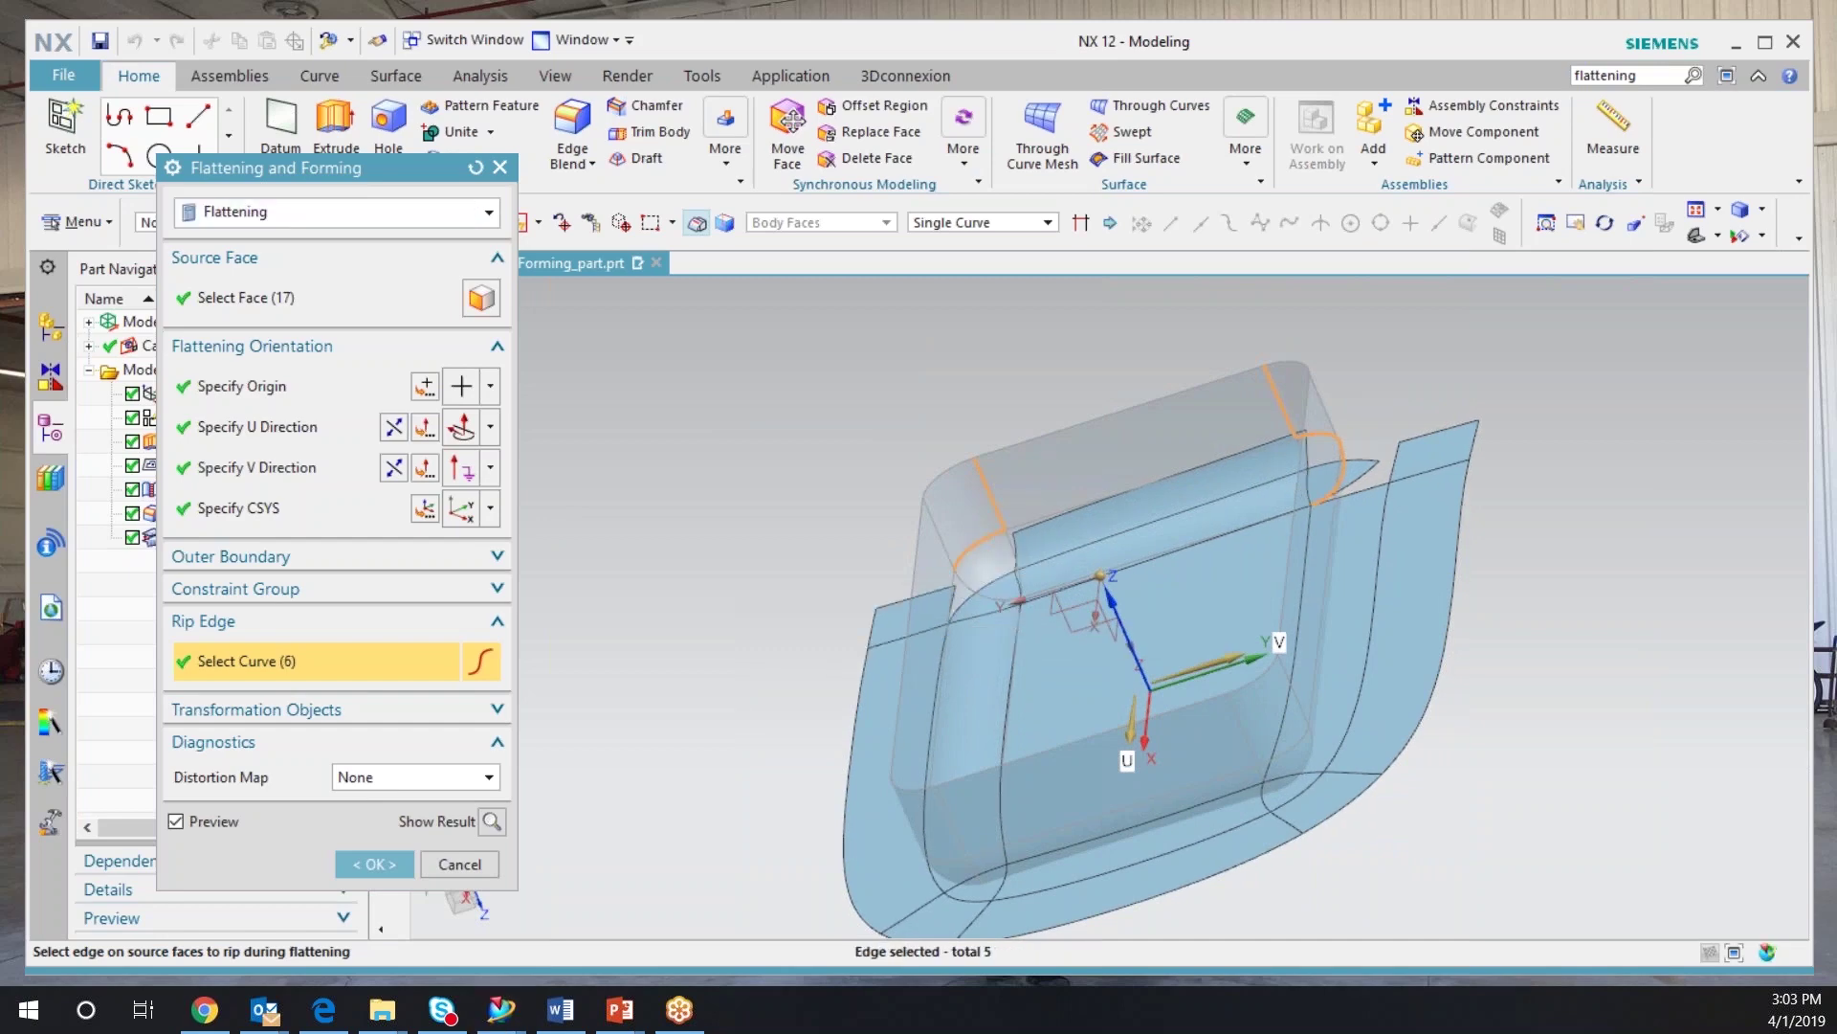
- Add the vertical edge and two curved blend edges at the positive-X, negative-Y corner as rip edges
middle_drag(1120, 555, 928, 357)
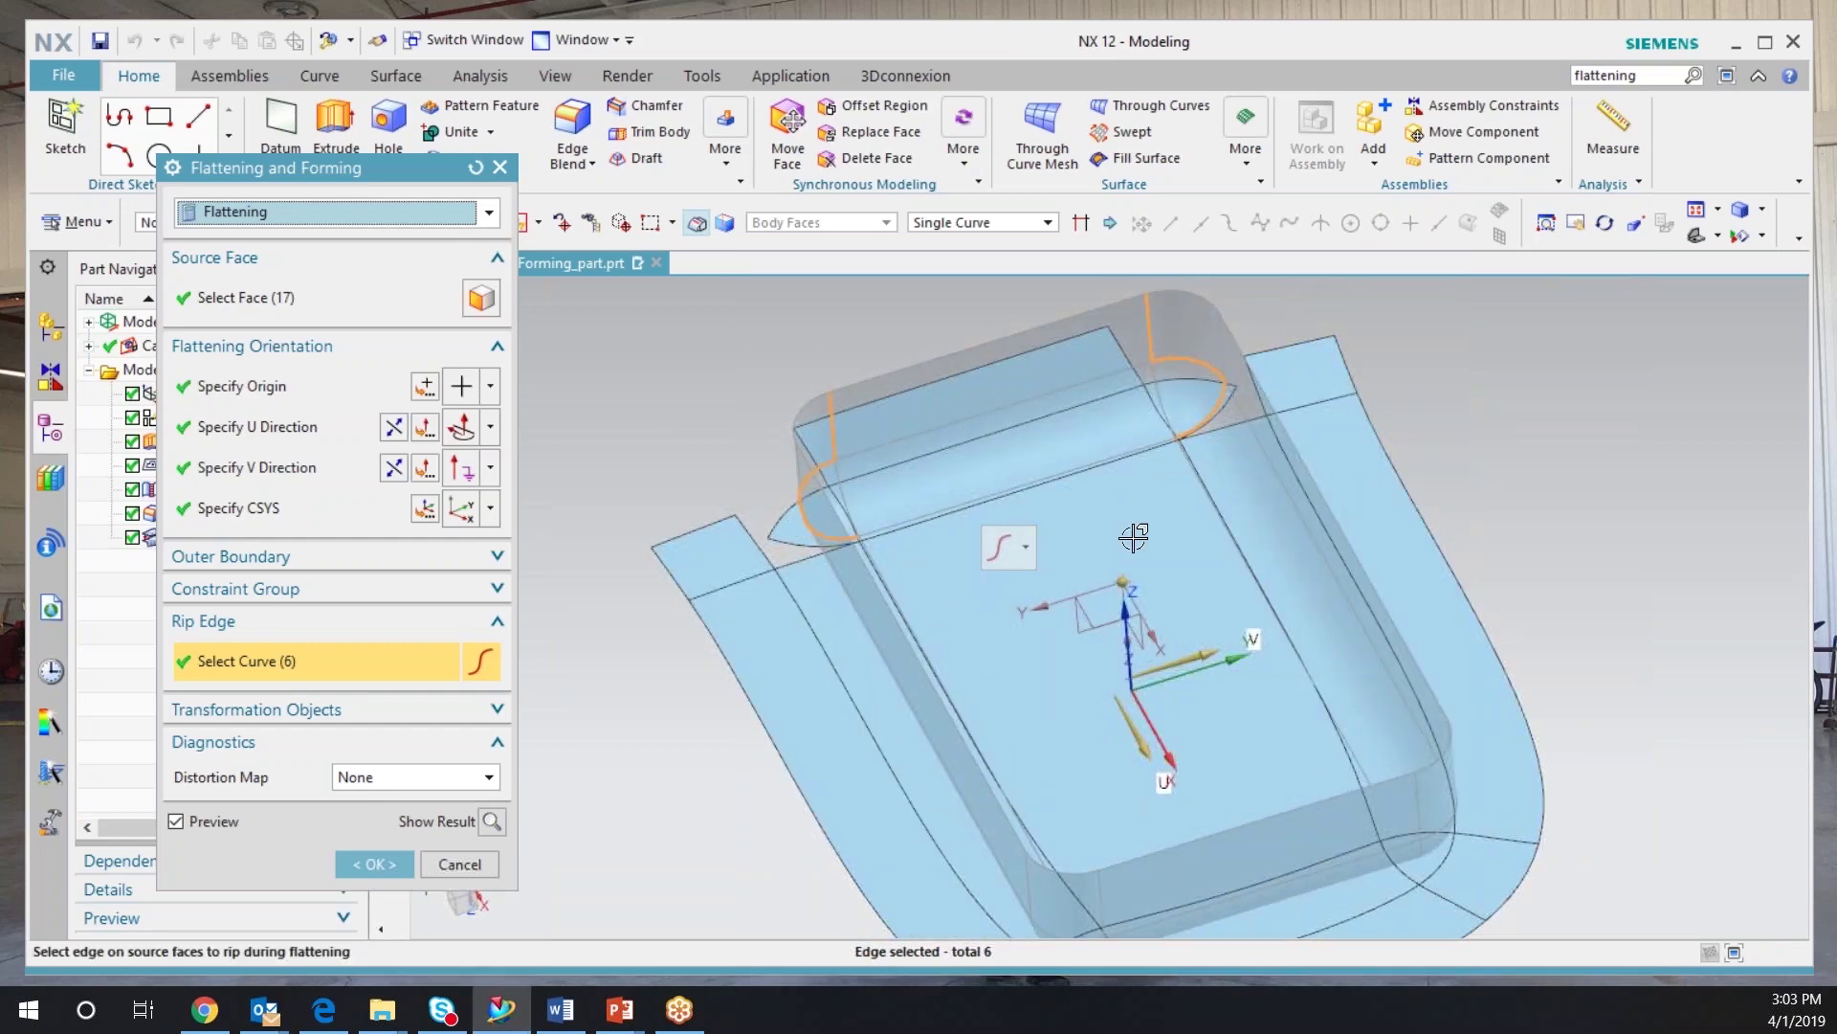
click(1194, 466)
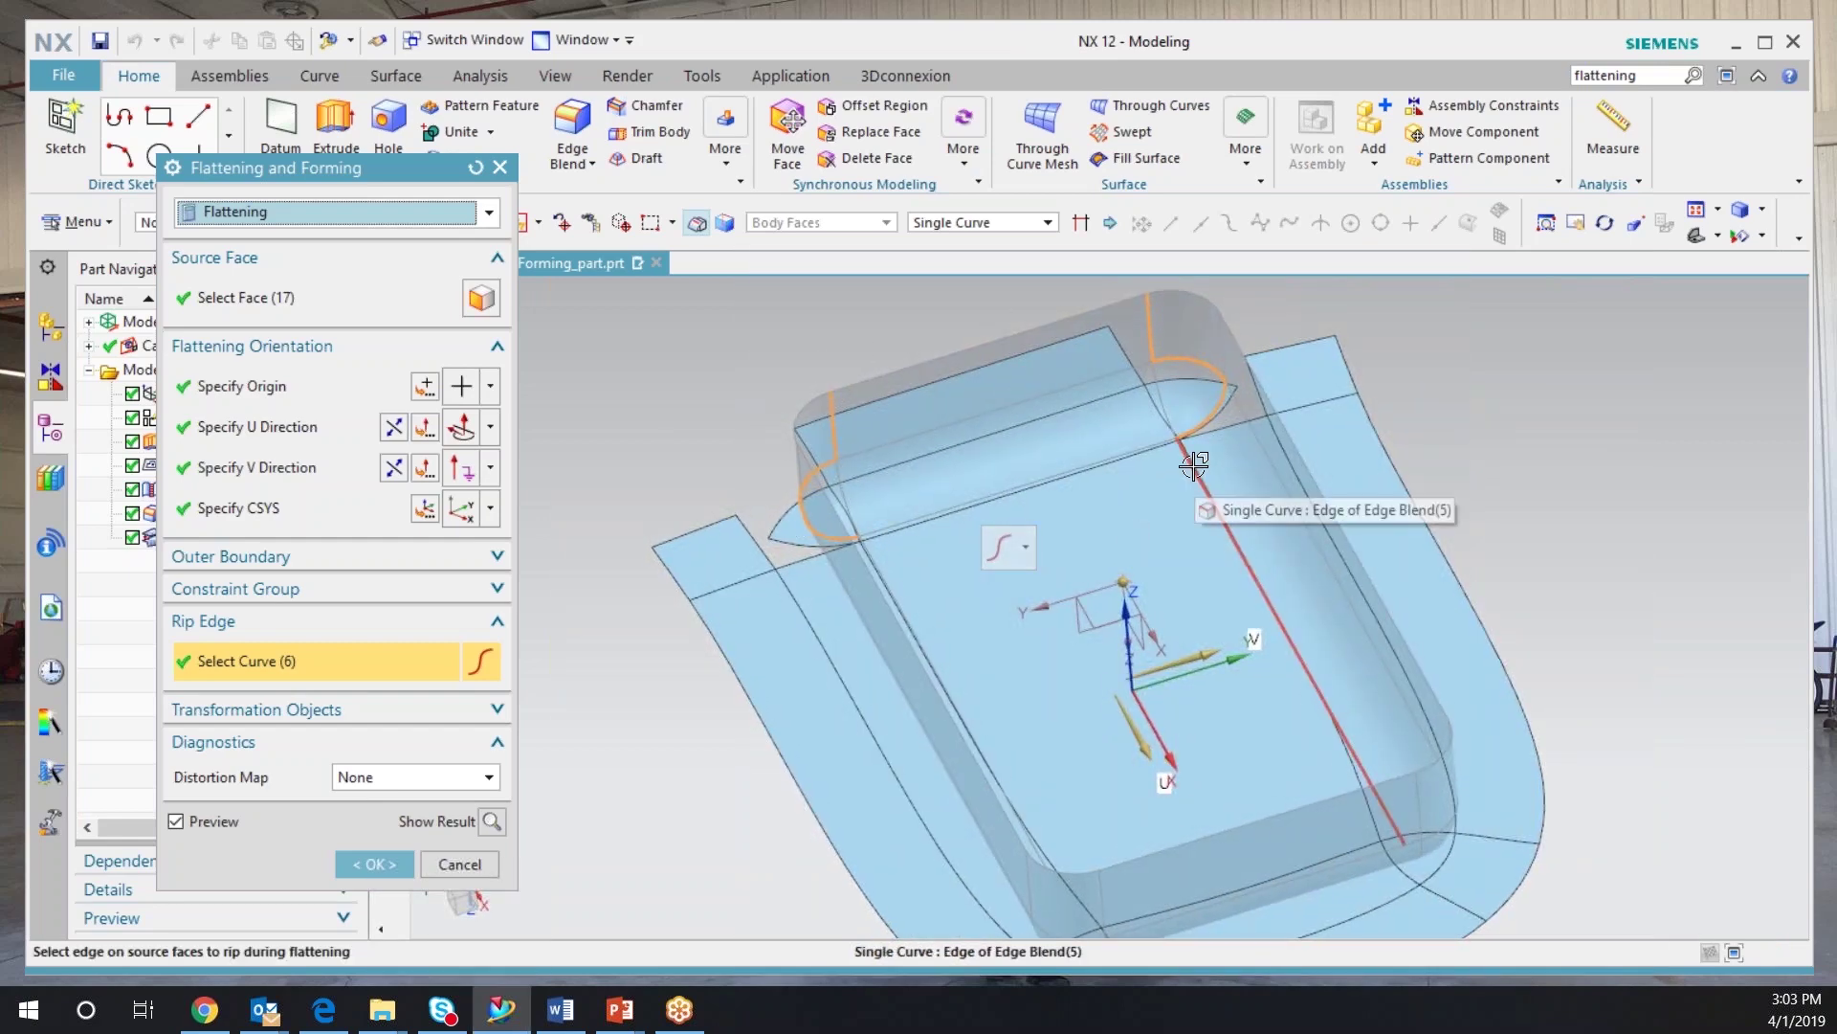
middle_drag(1193, 465, 957, 390)
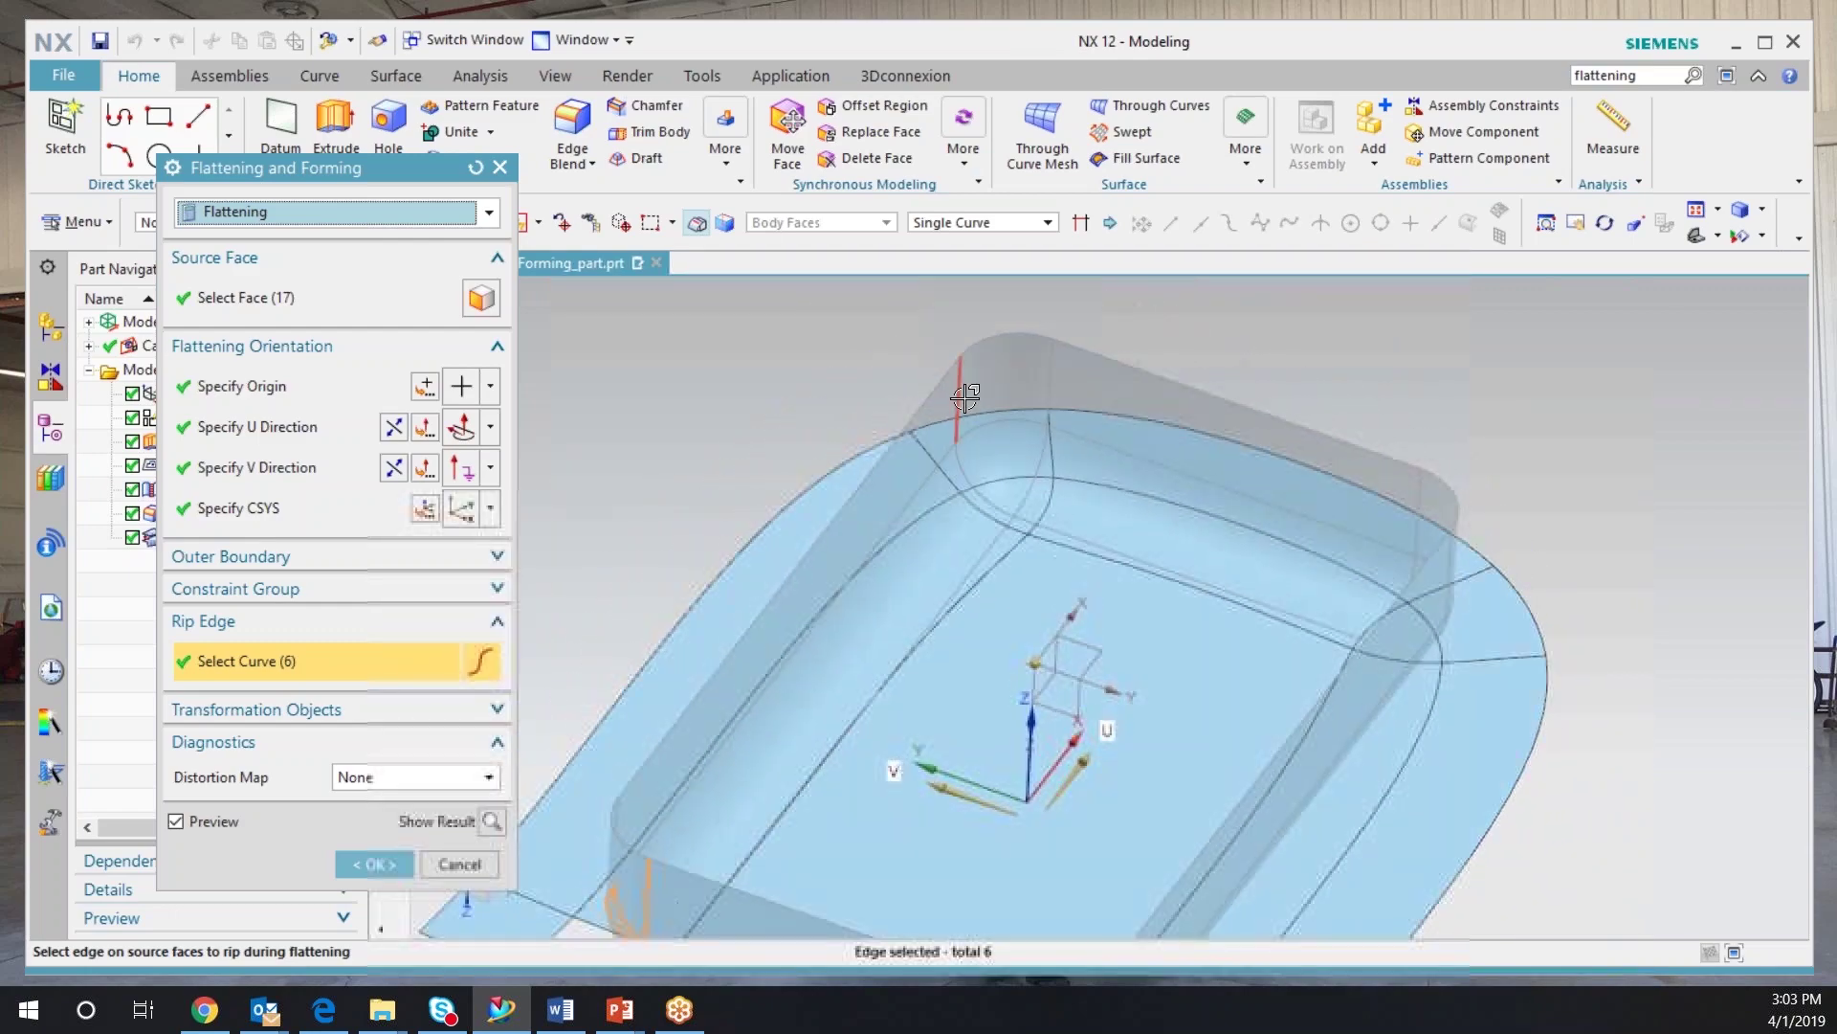
click(993, 421)
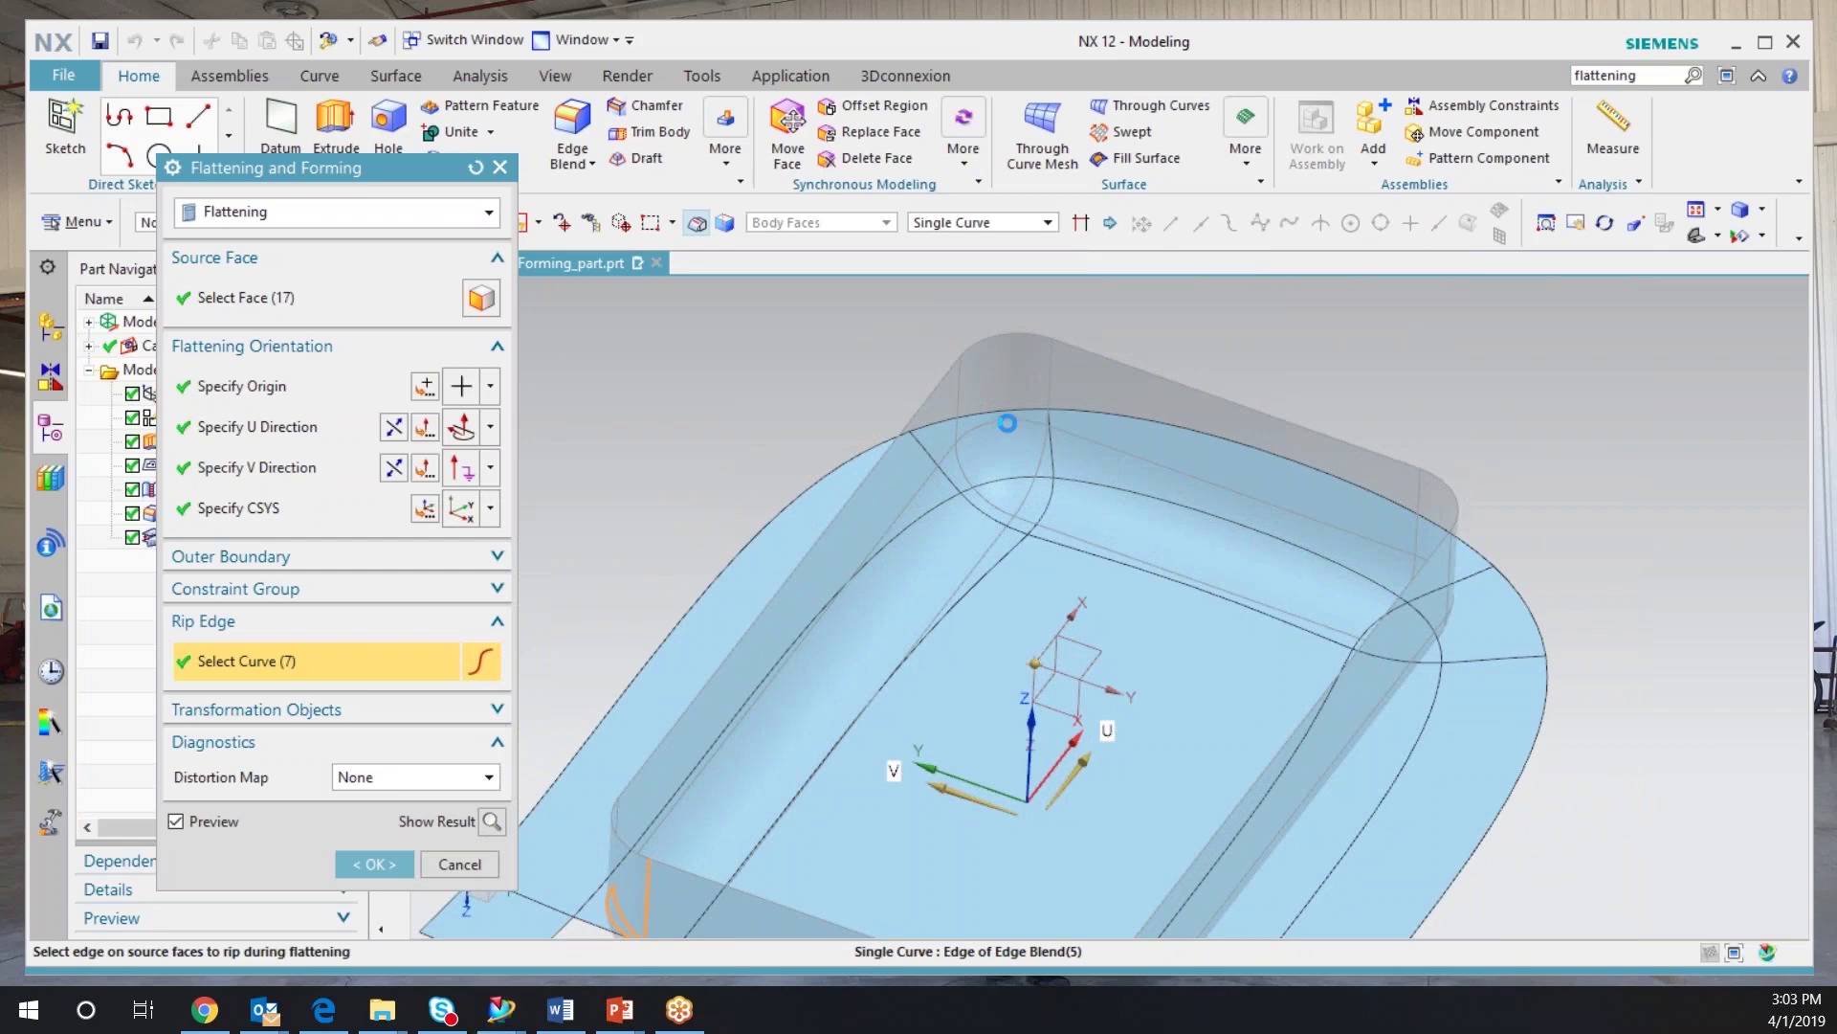
click(1008, 421)
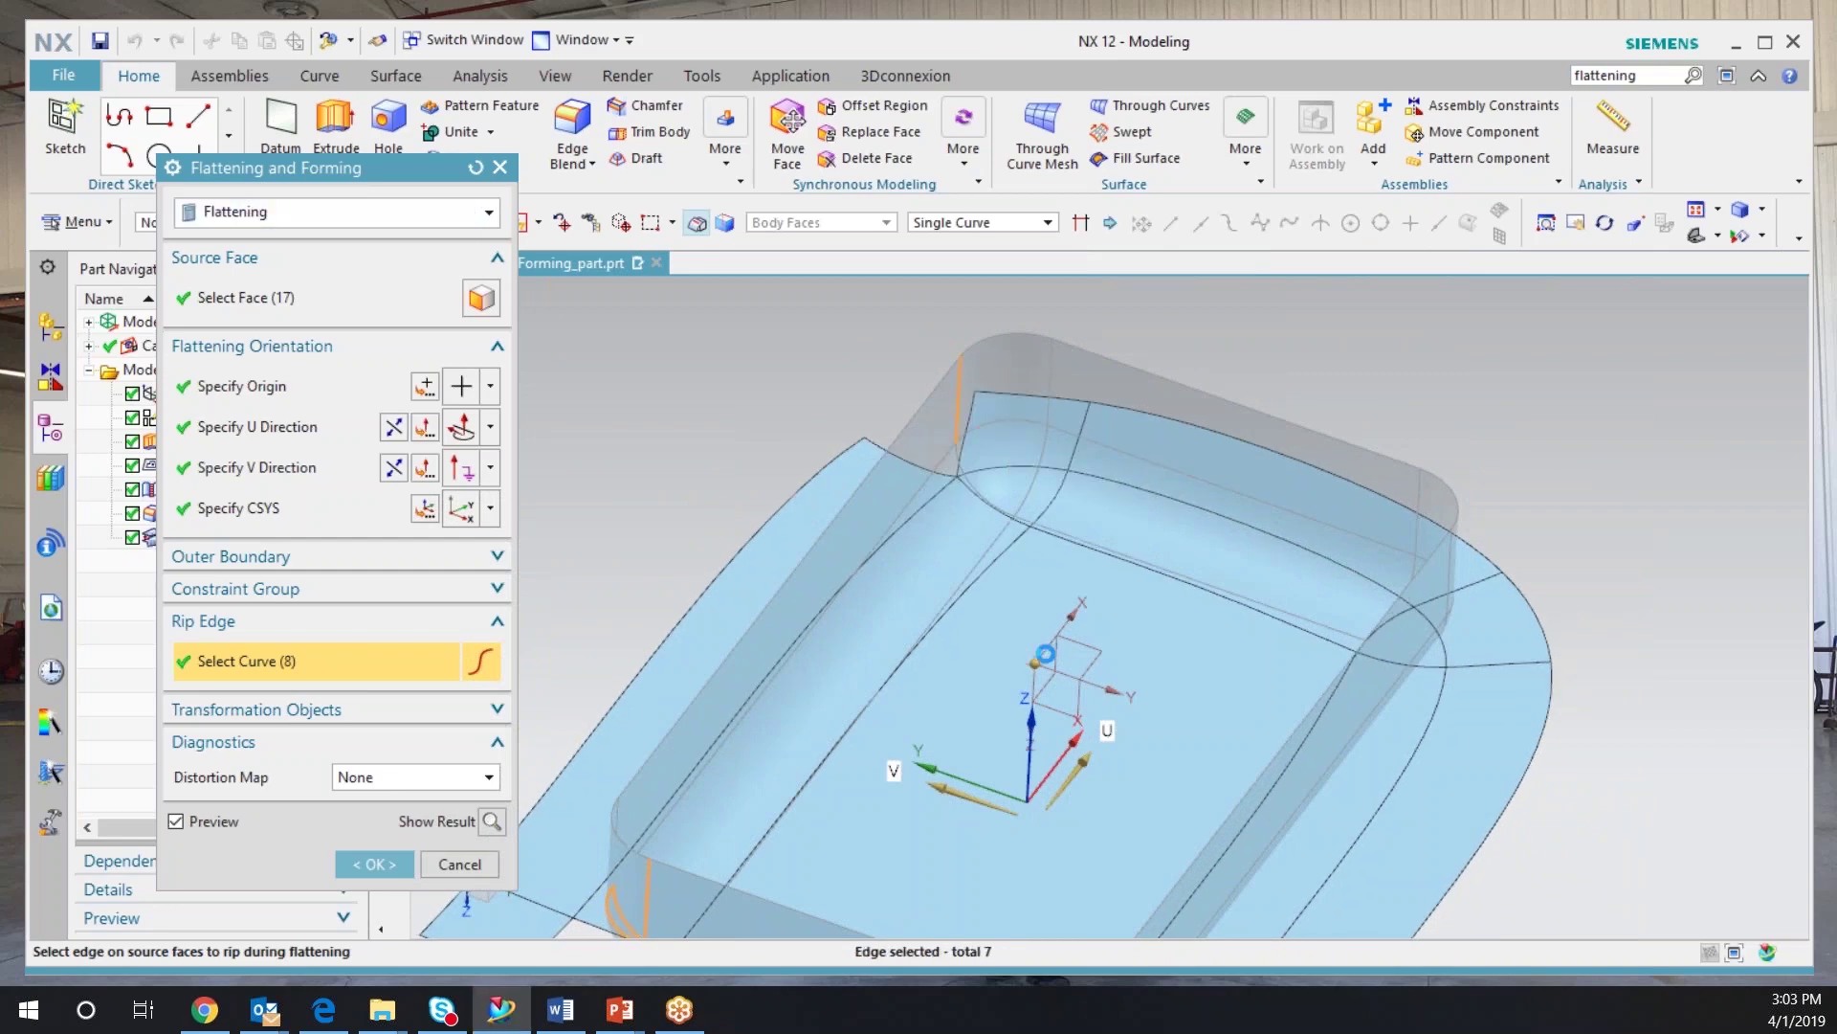
click(1038, 451)
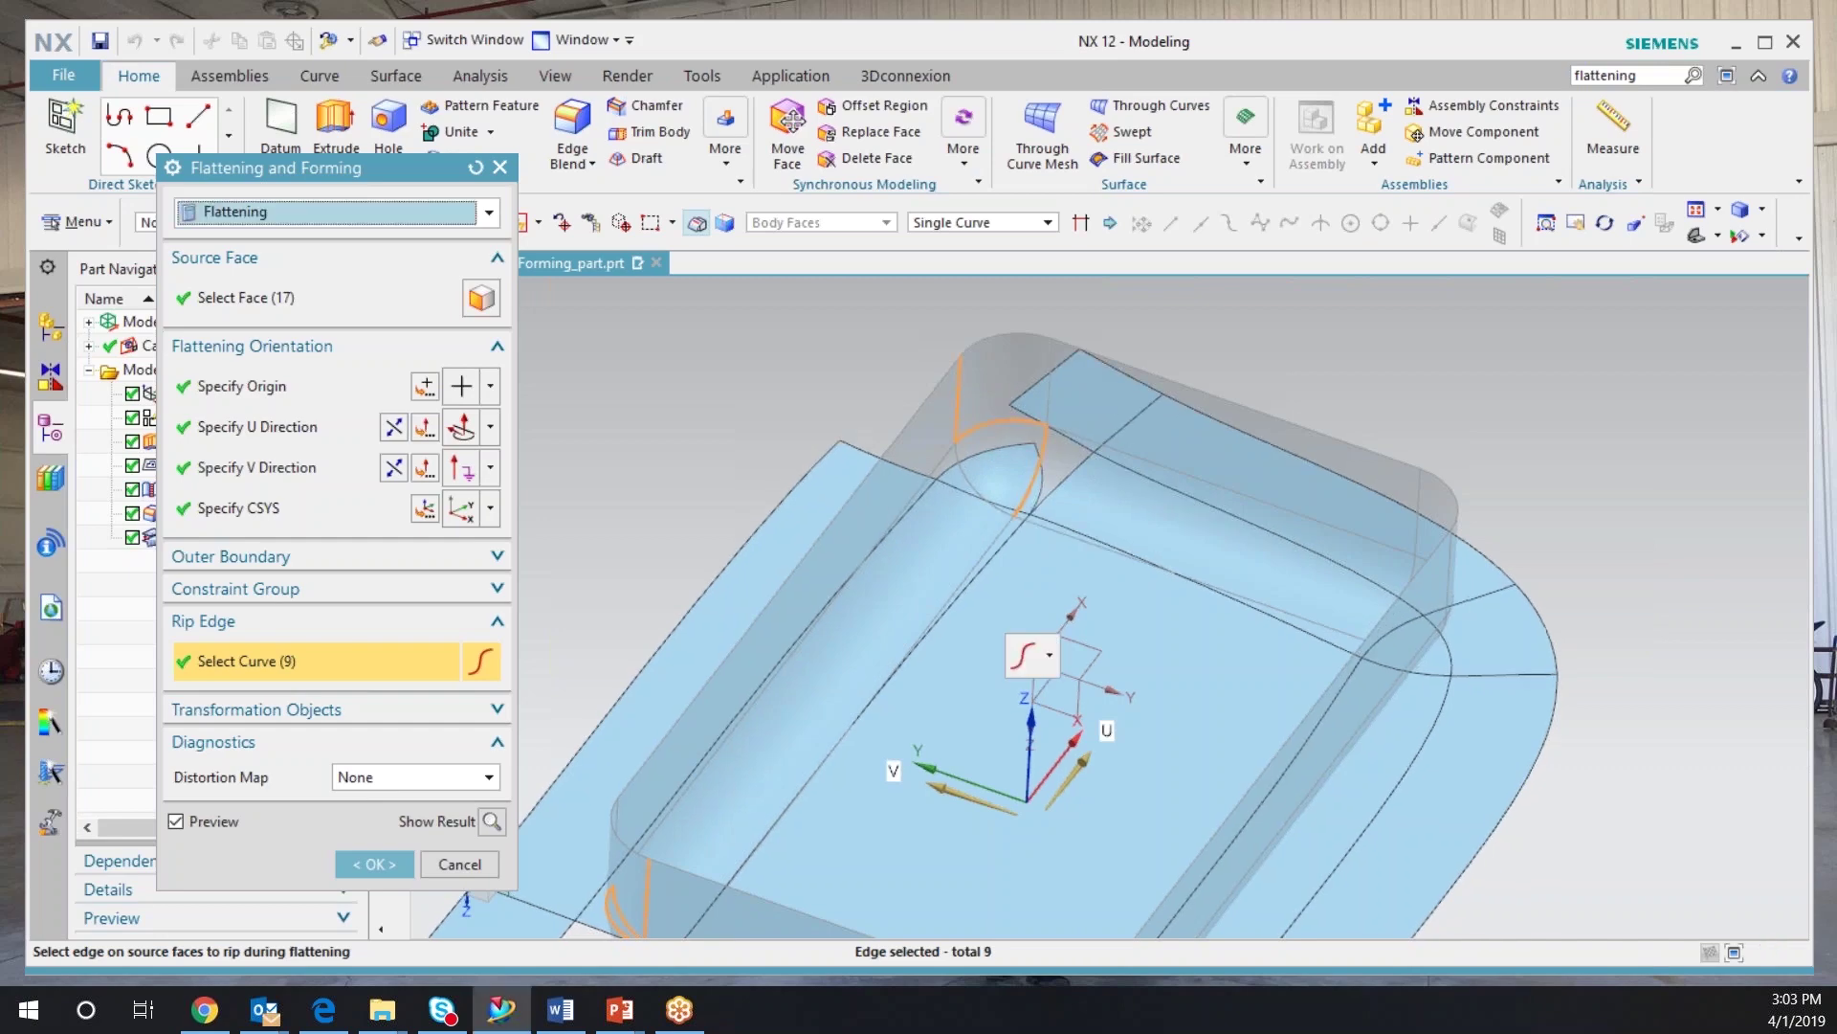
- Add the three rip edges at the remaining positive-X, positive-Y corner and apply the edited flattening feature
middle_drag(984, 701, 1260, 746)
middle_drag(670, 682, 1273, 322)
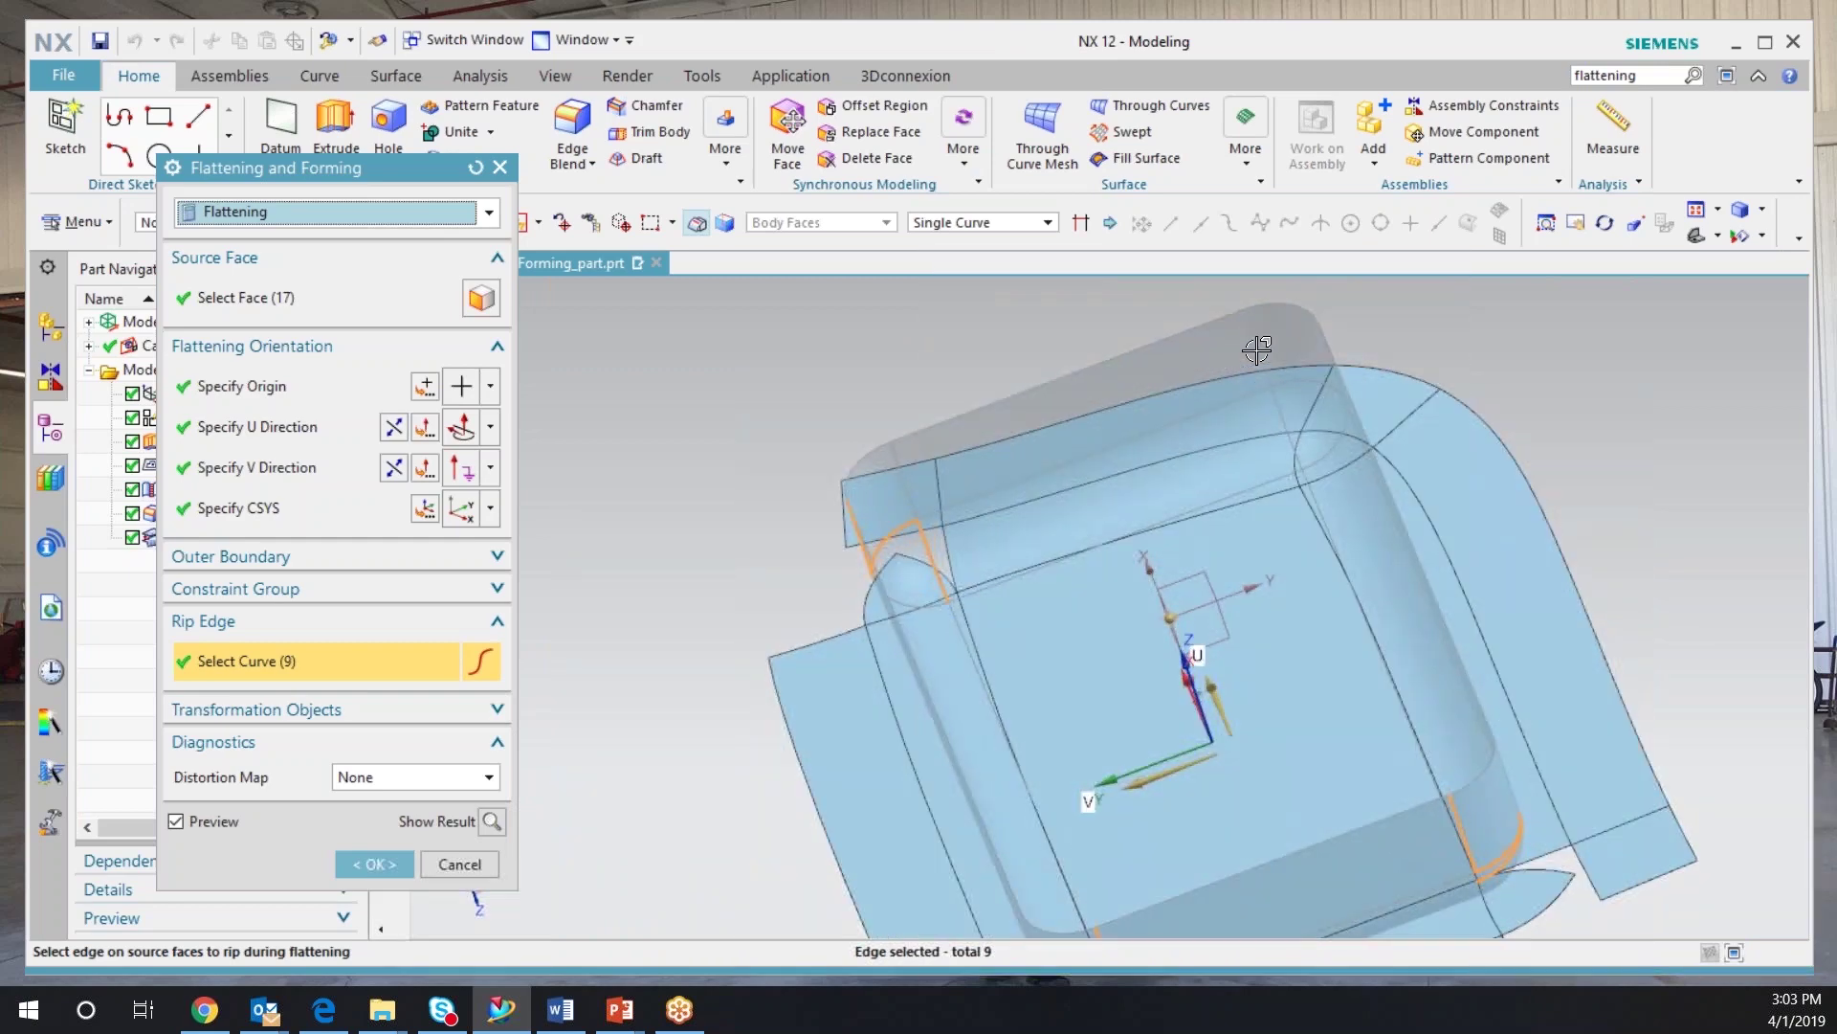
middle_drag(1302, 394, 1246, 369)
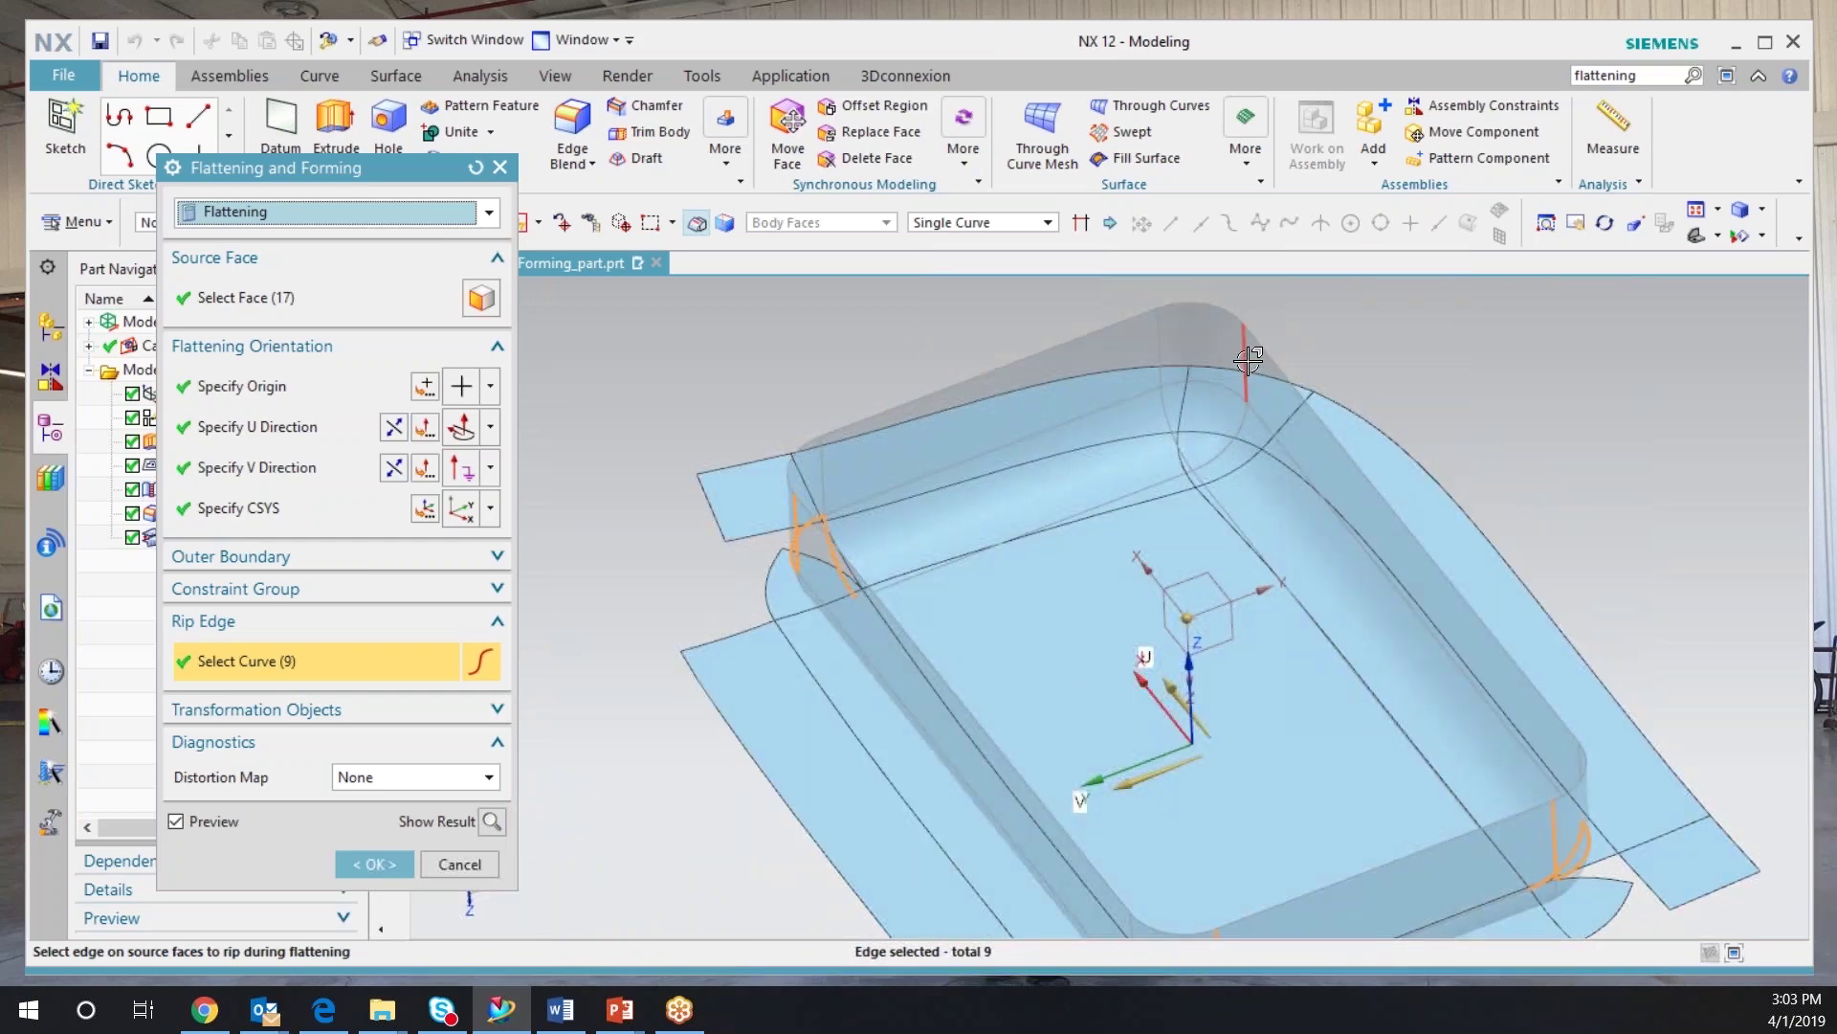
click(1244, 369)
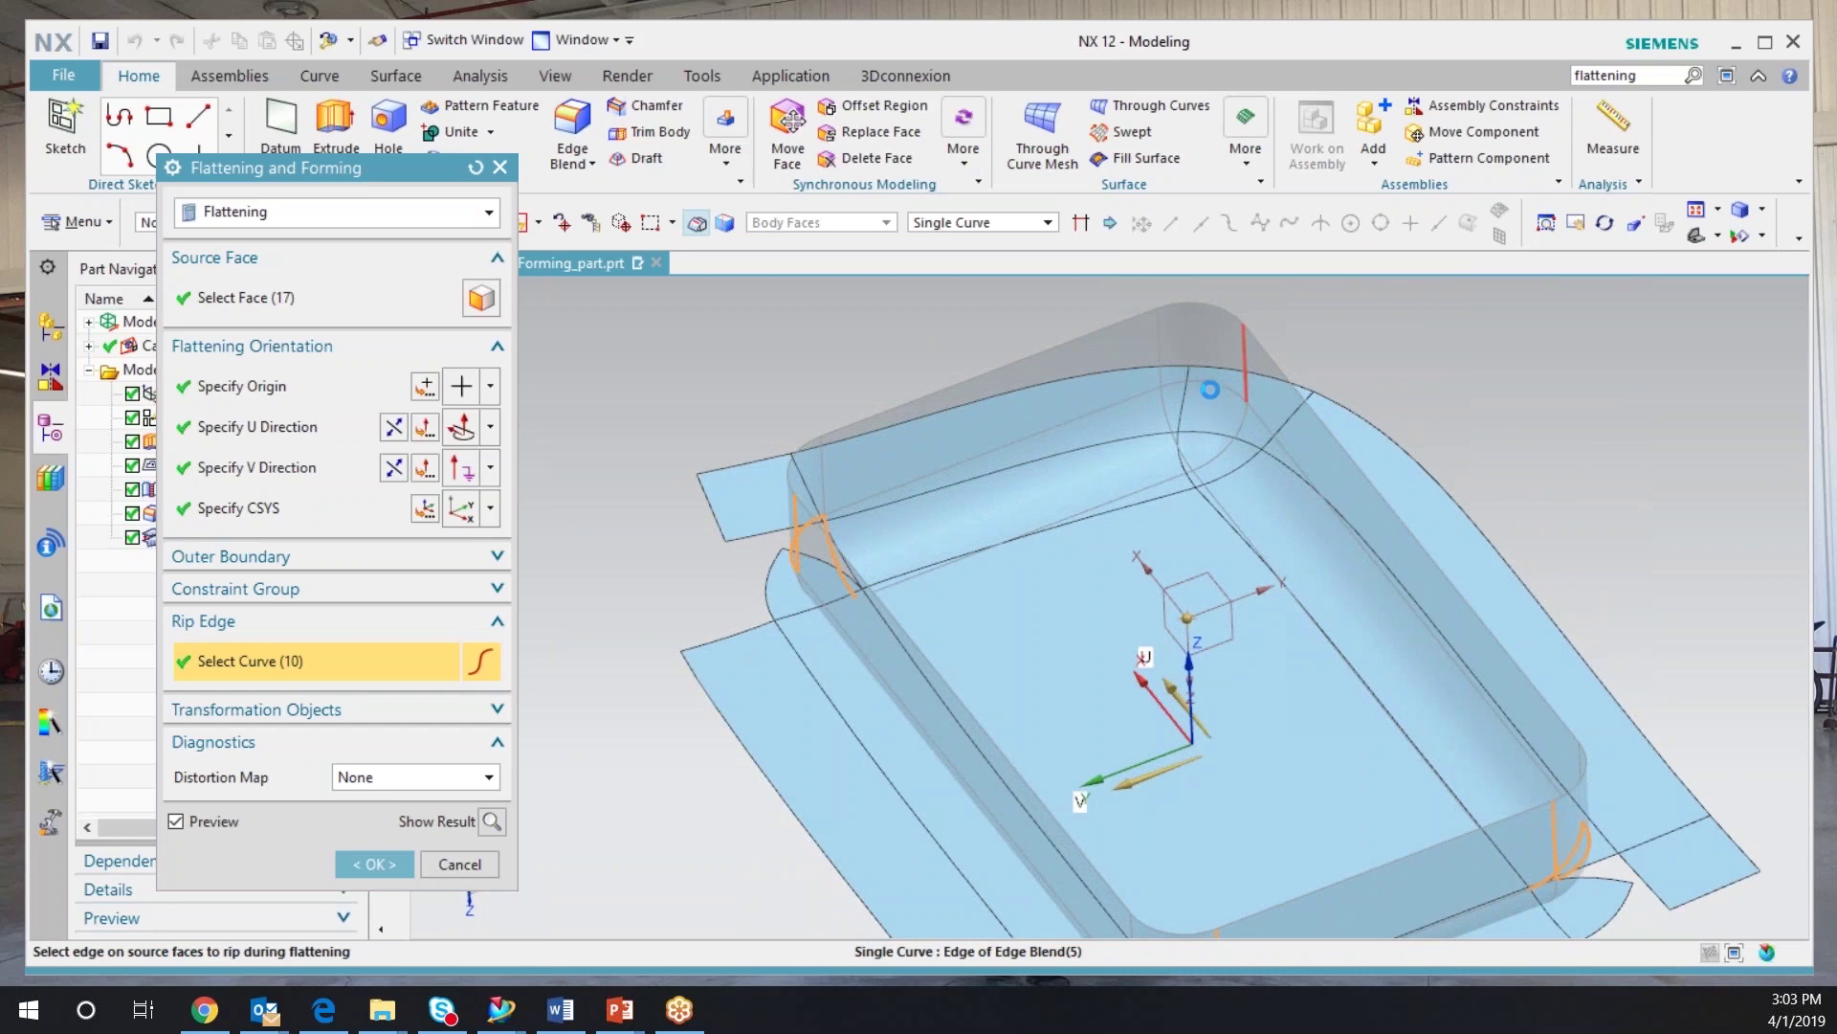
click(1205, 410)
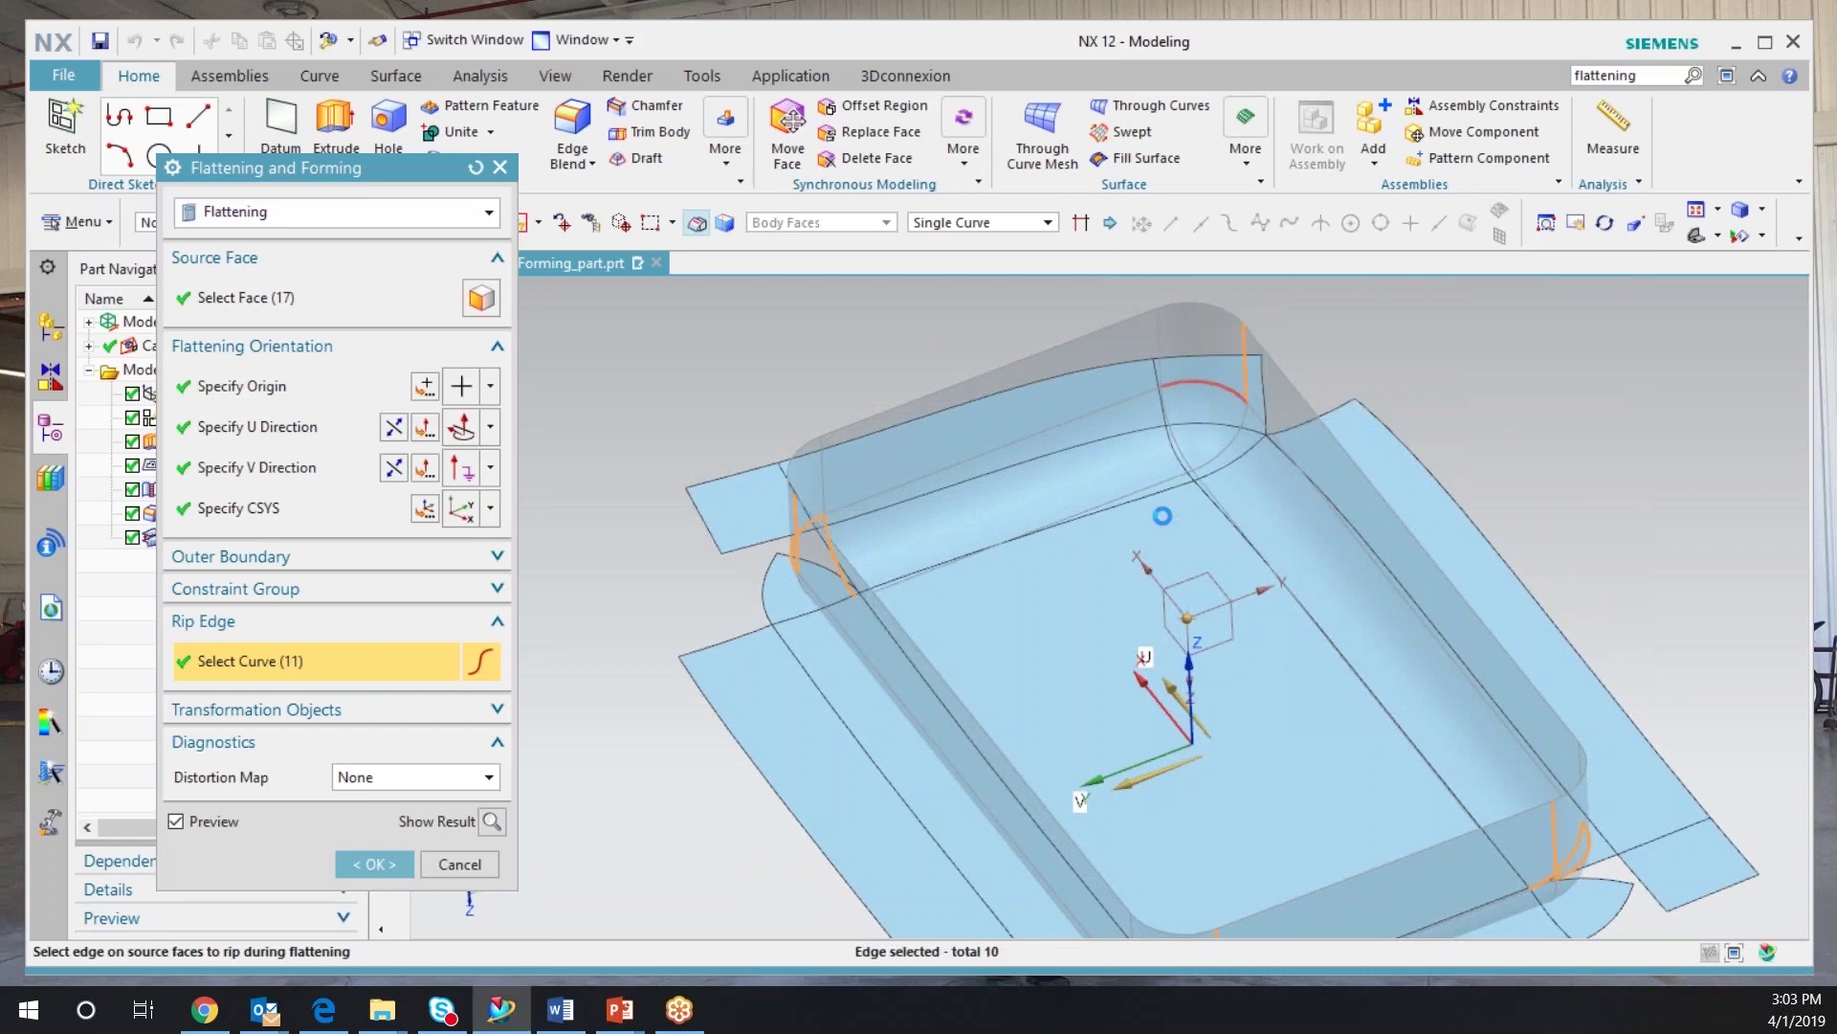
click(1180, 444)
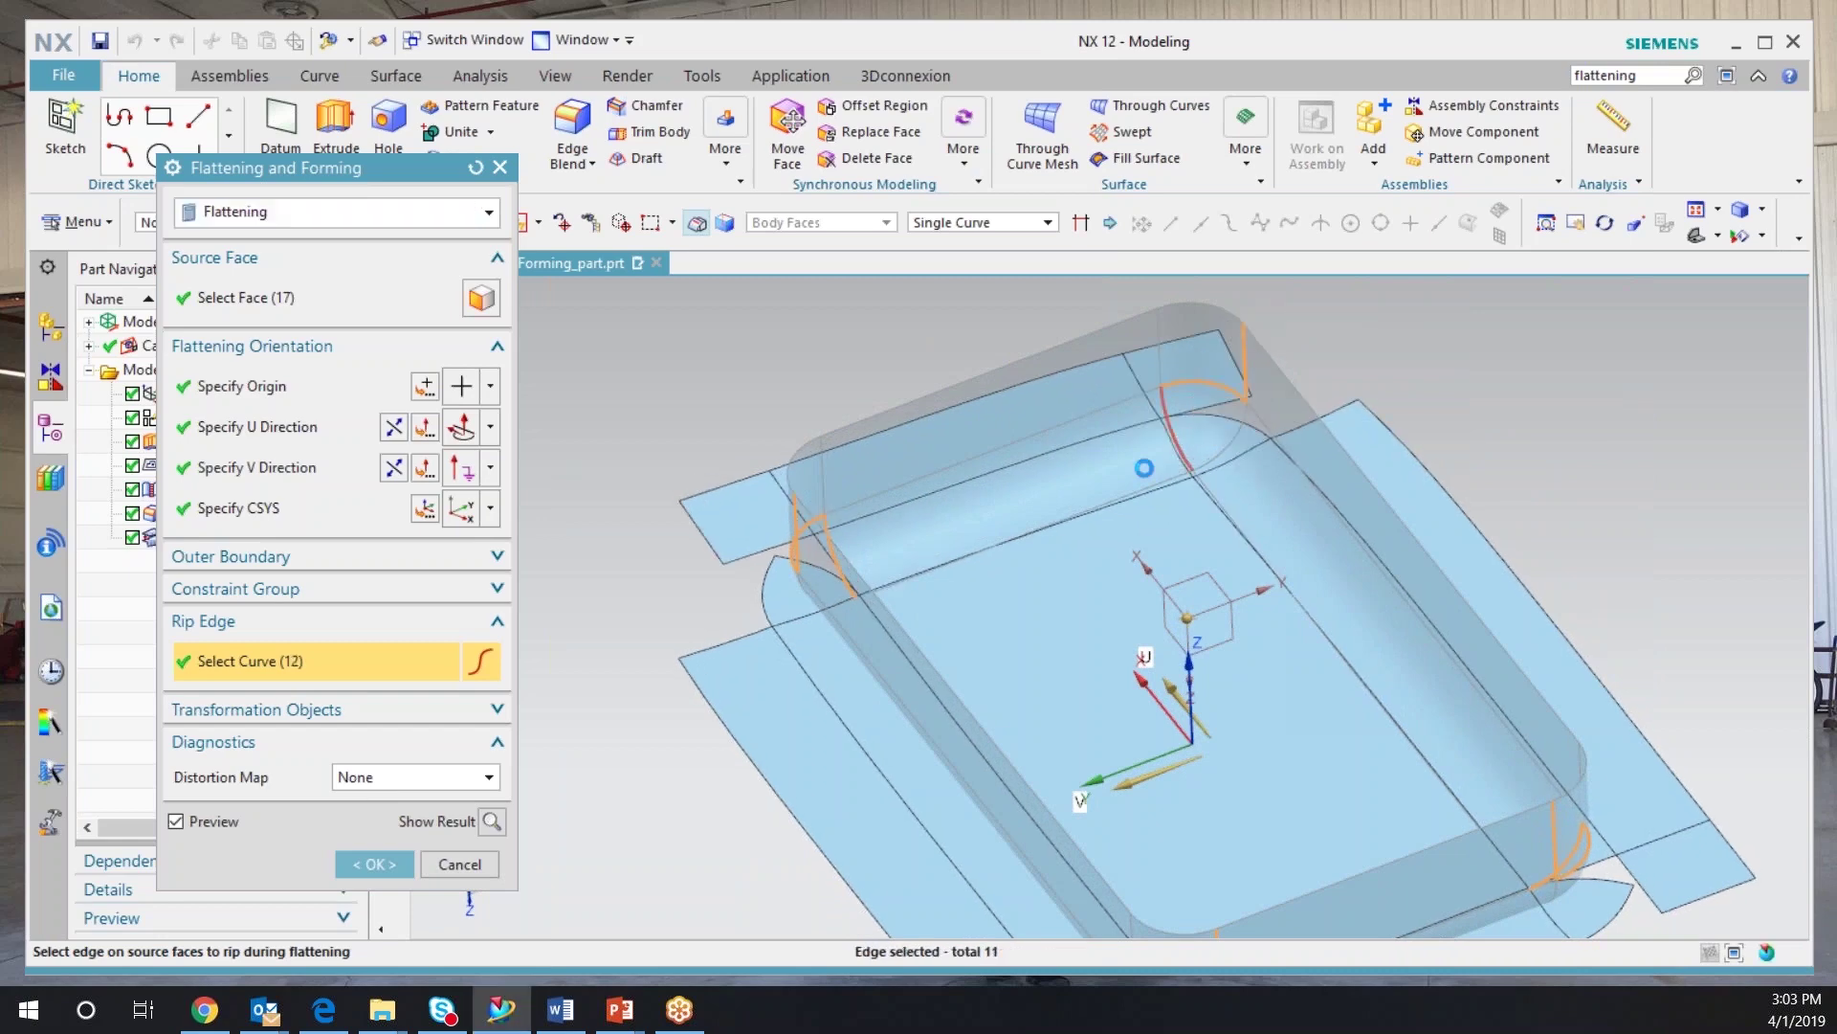
middle_drag(1180, 444, 1009, 554)
click(373, 863)
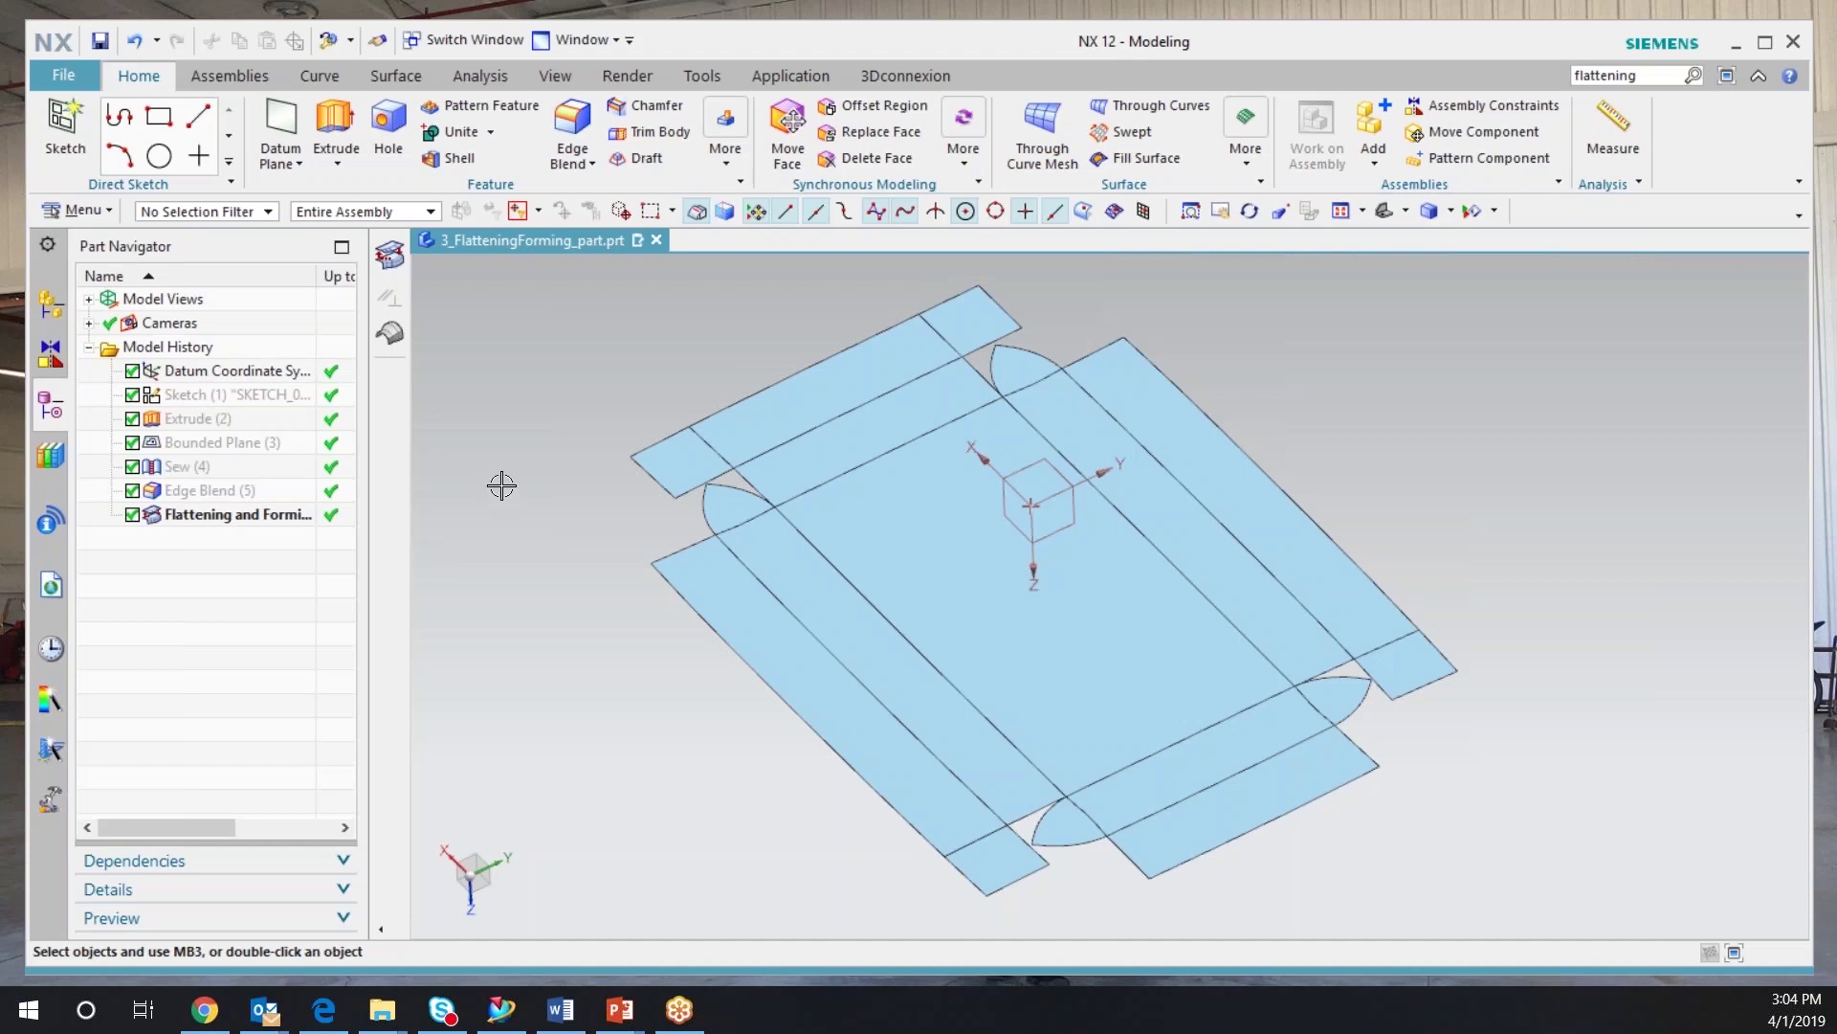
- Close 3_FlatteningForming_part.prt without saving and open the recent part 4_Multi_Tab.prt
click(658, 240)
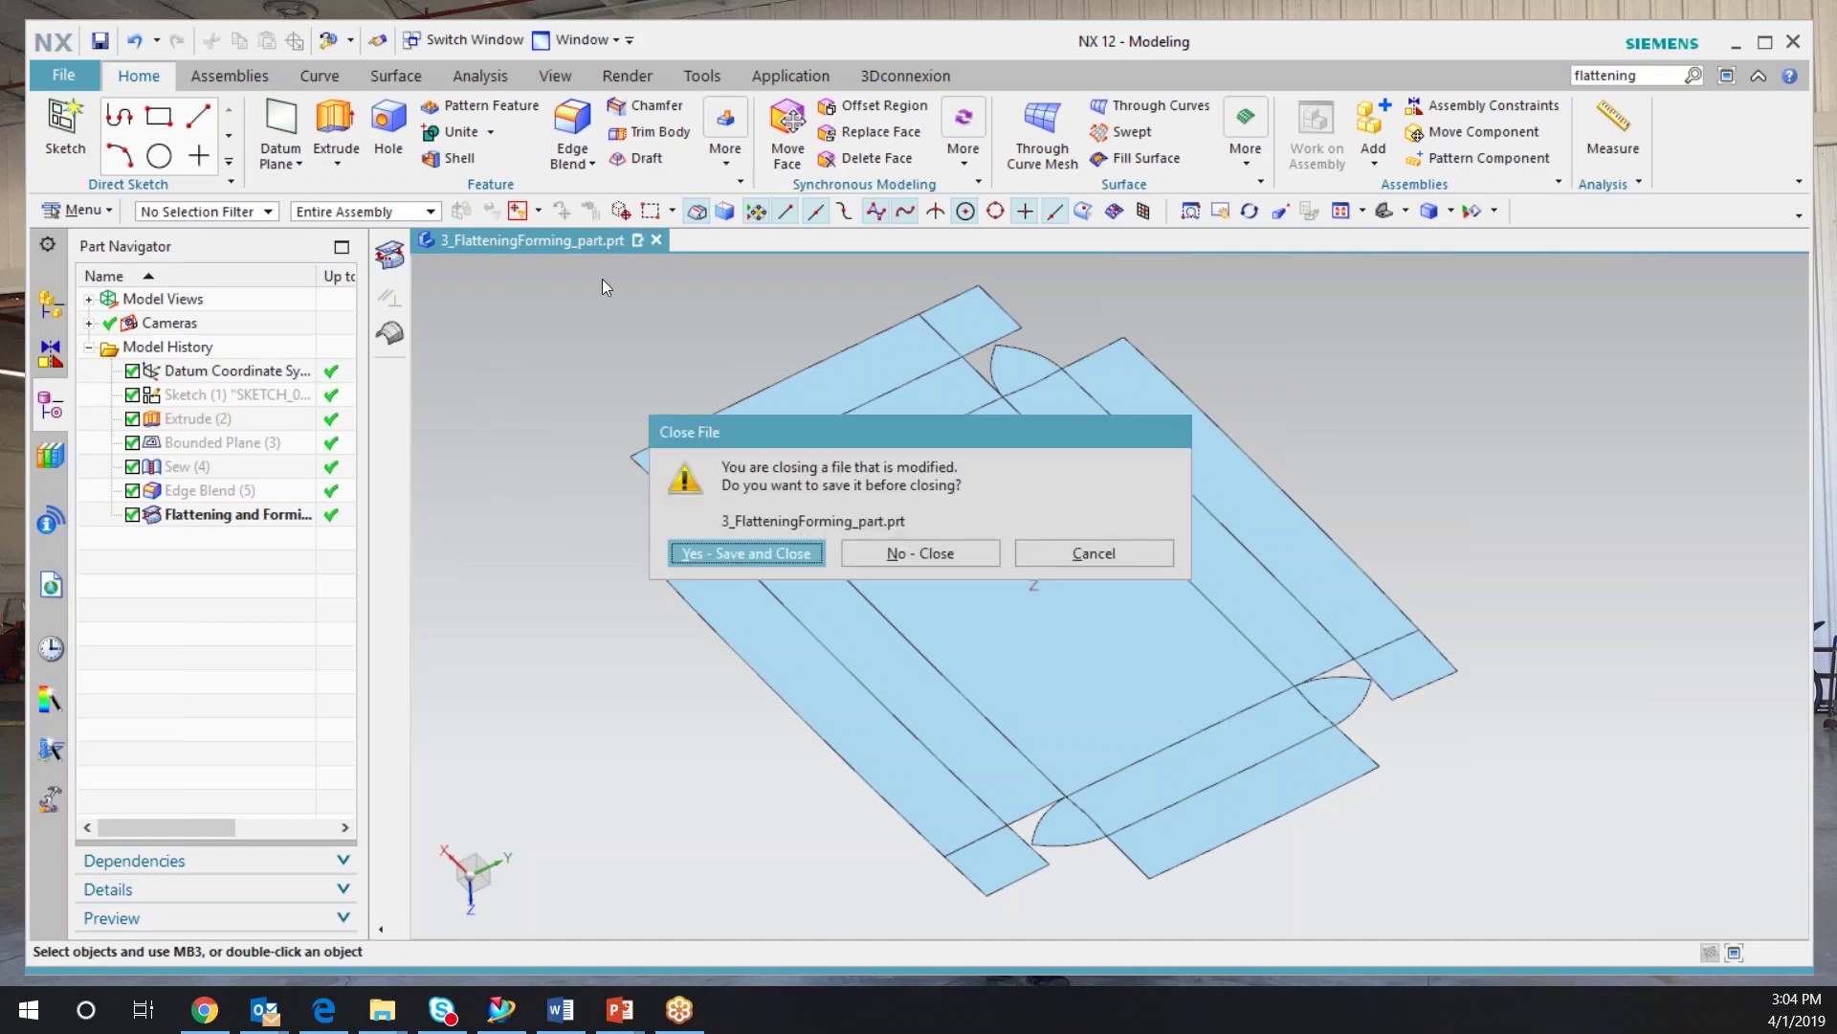
click(919, 557)
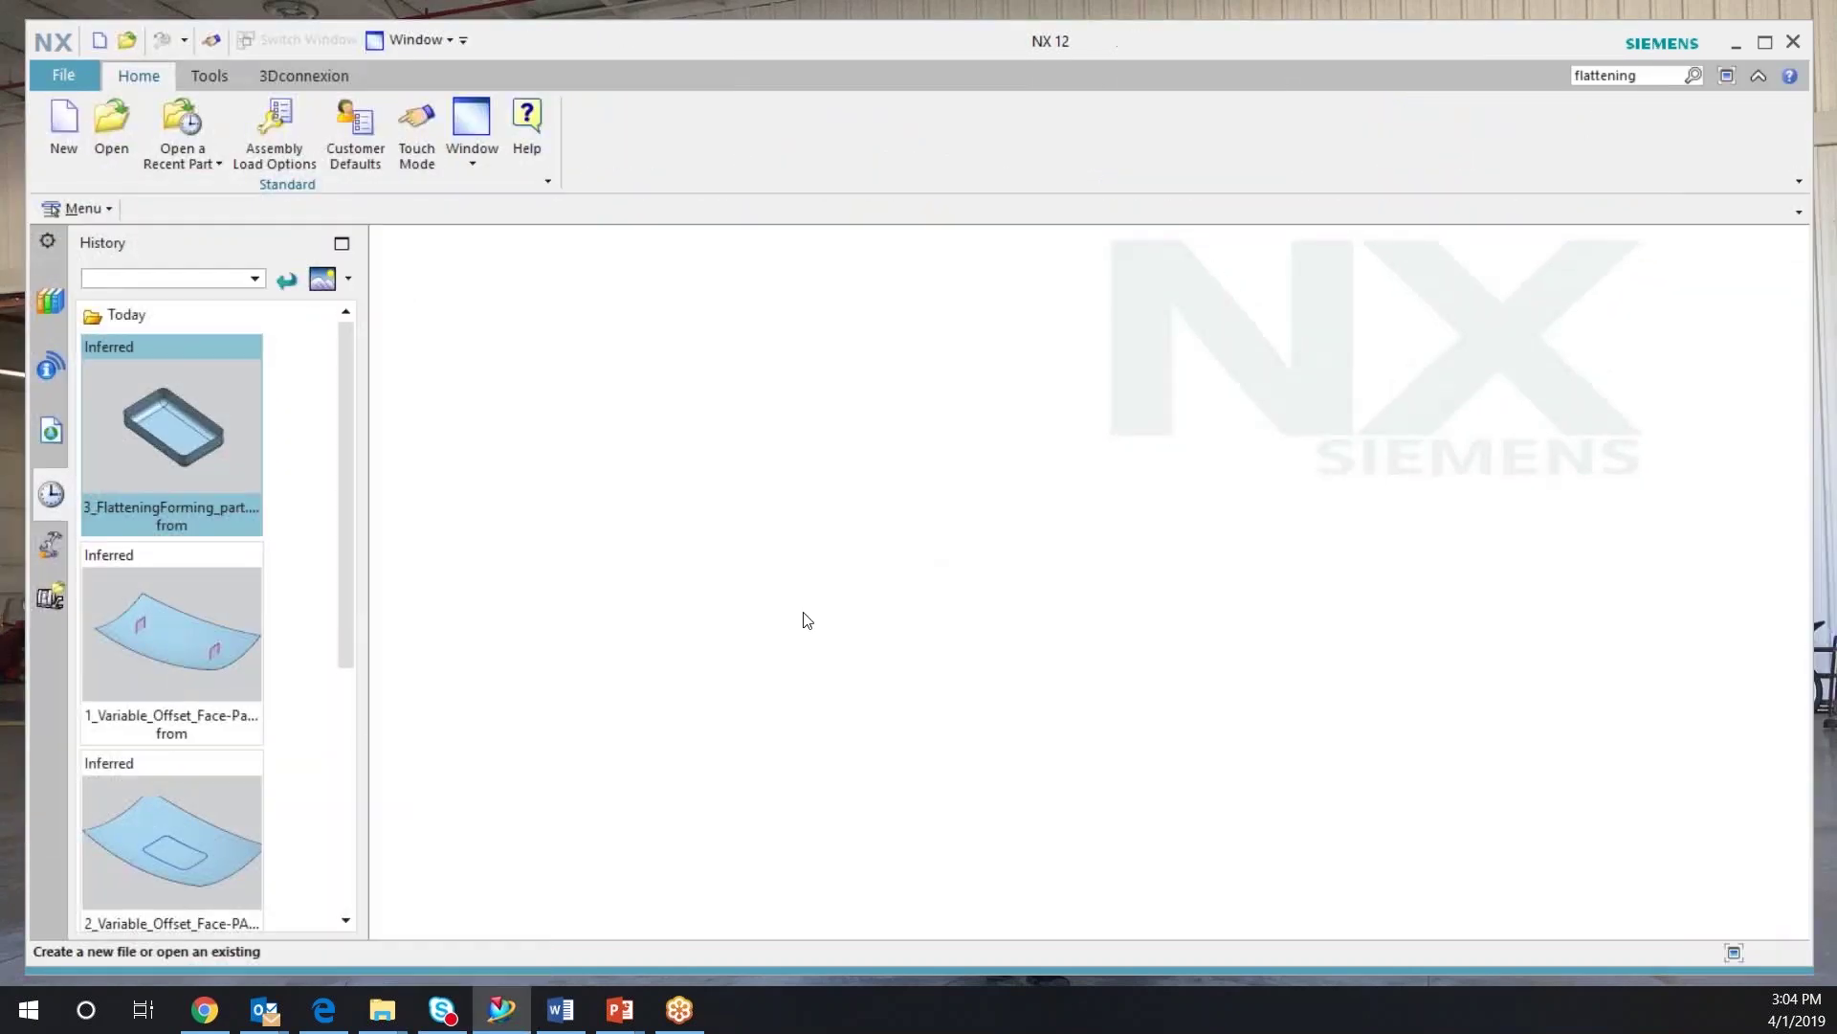
drag(343, 635, 342, 770)
scroll(346, 778, down, 3)
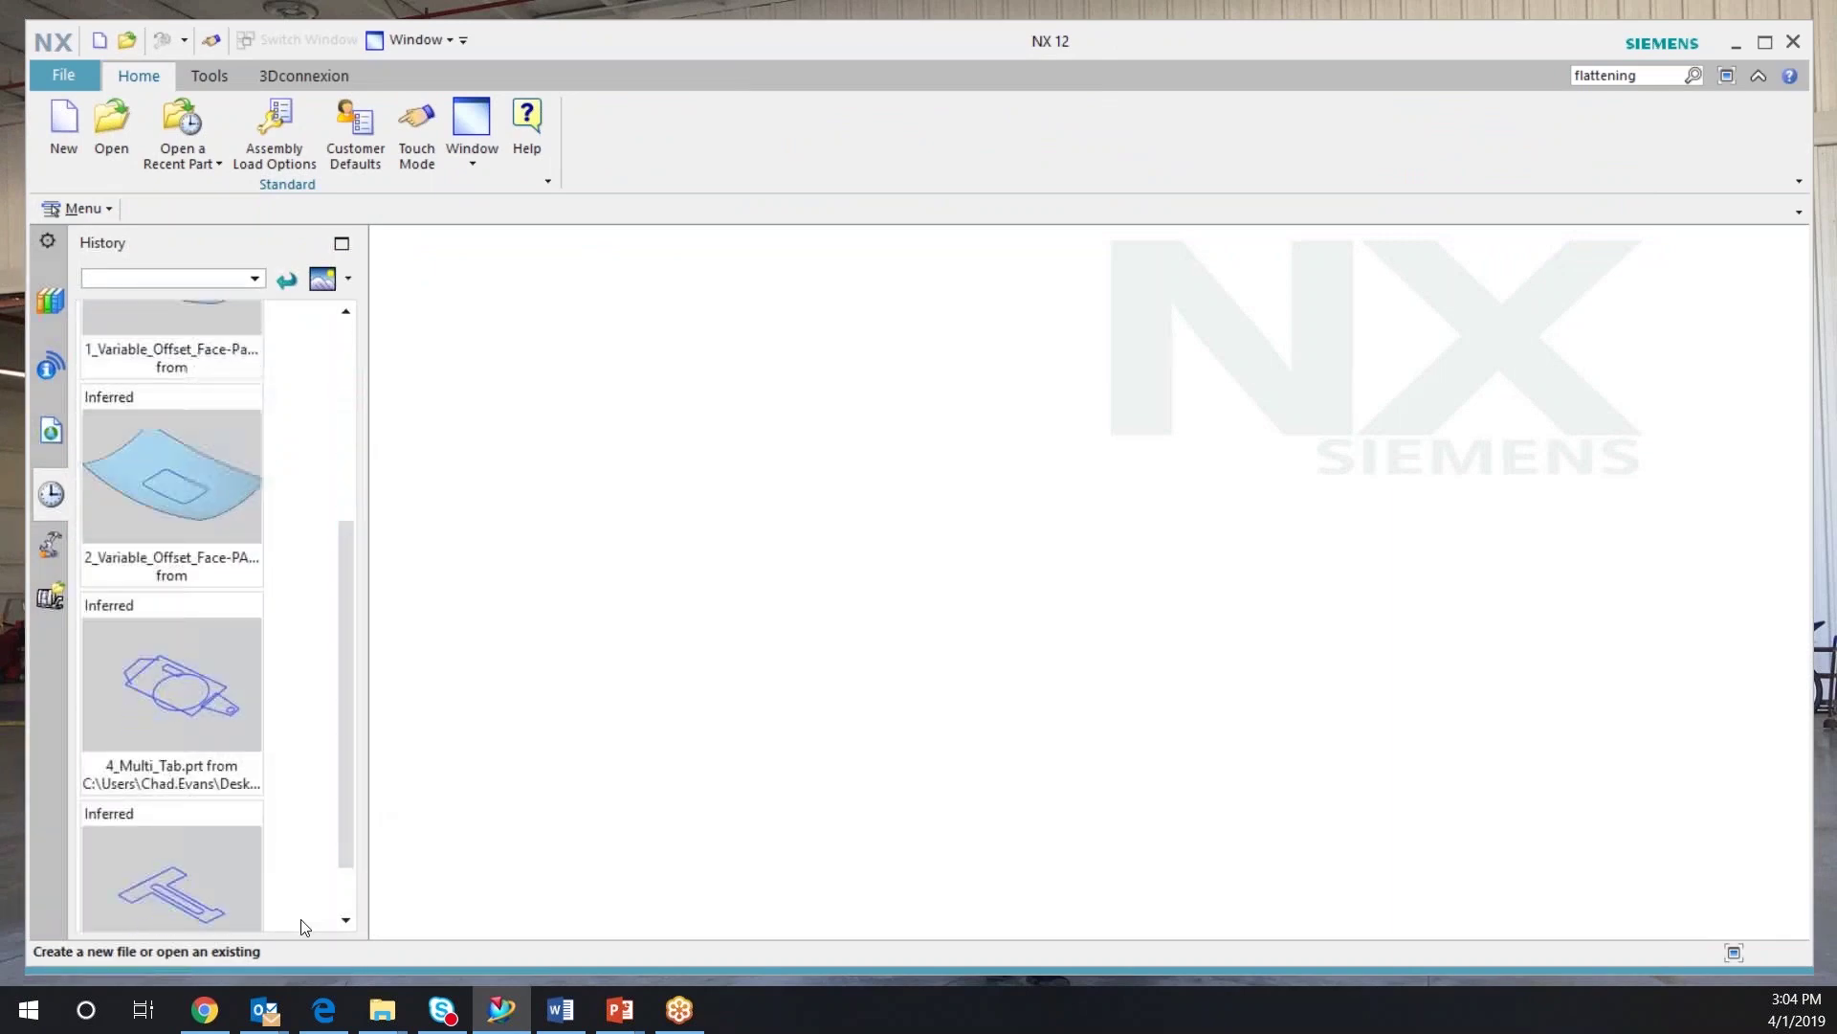
click(202, 697)
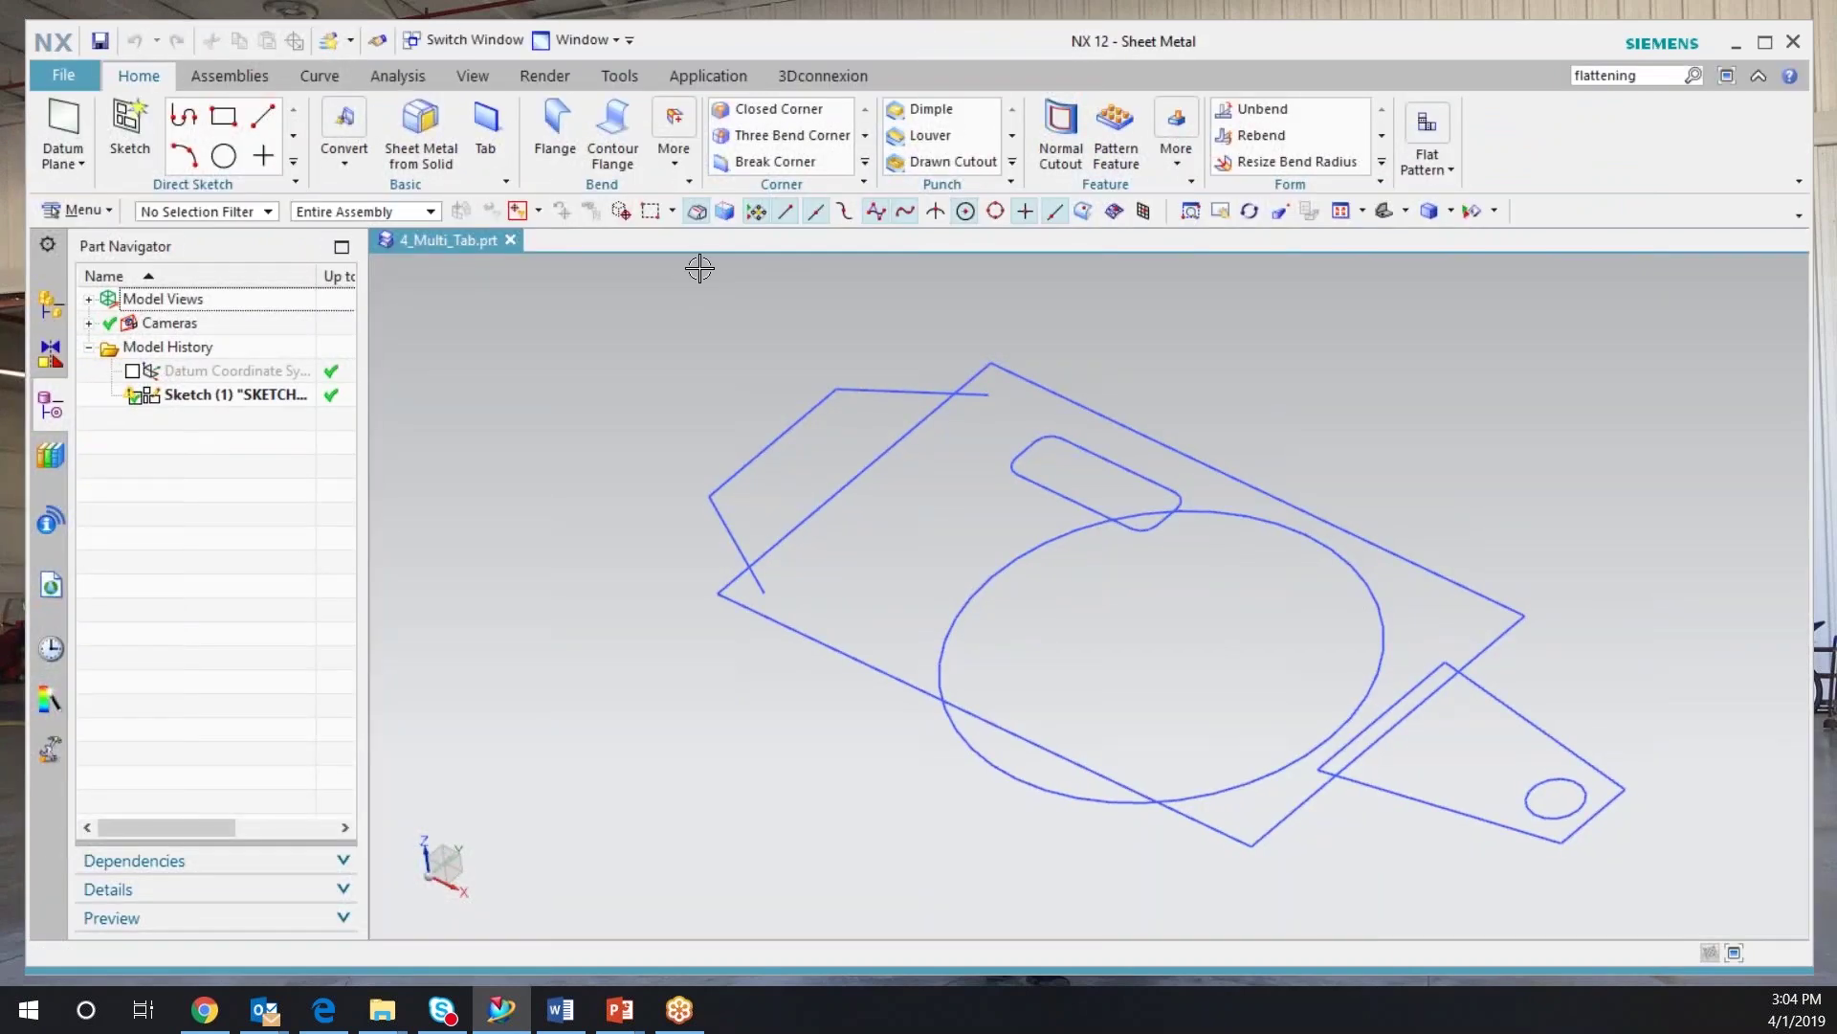
- Create a 3 mm base tab from the rectangular plate and all circle regions, filling the circle's overlap but leaving the rest of the slot open
click(488, 134)
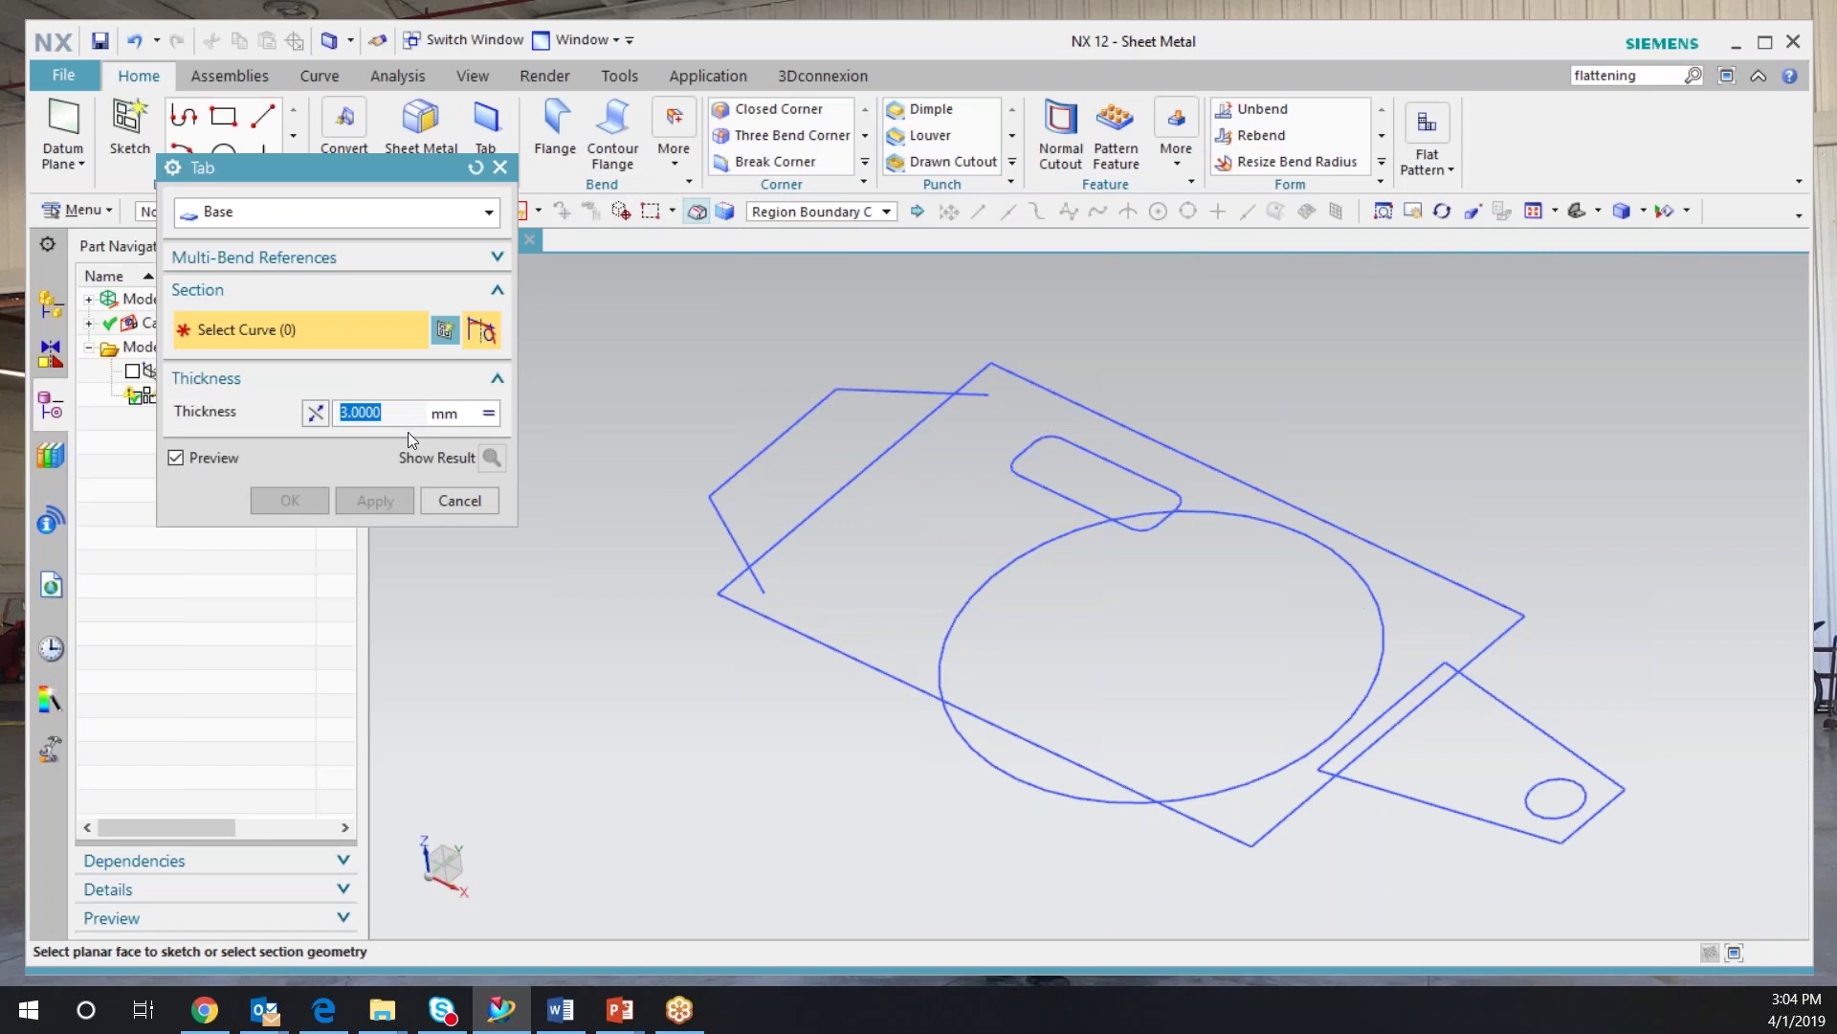
click(905, 556)
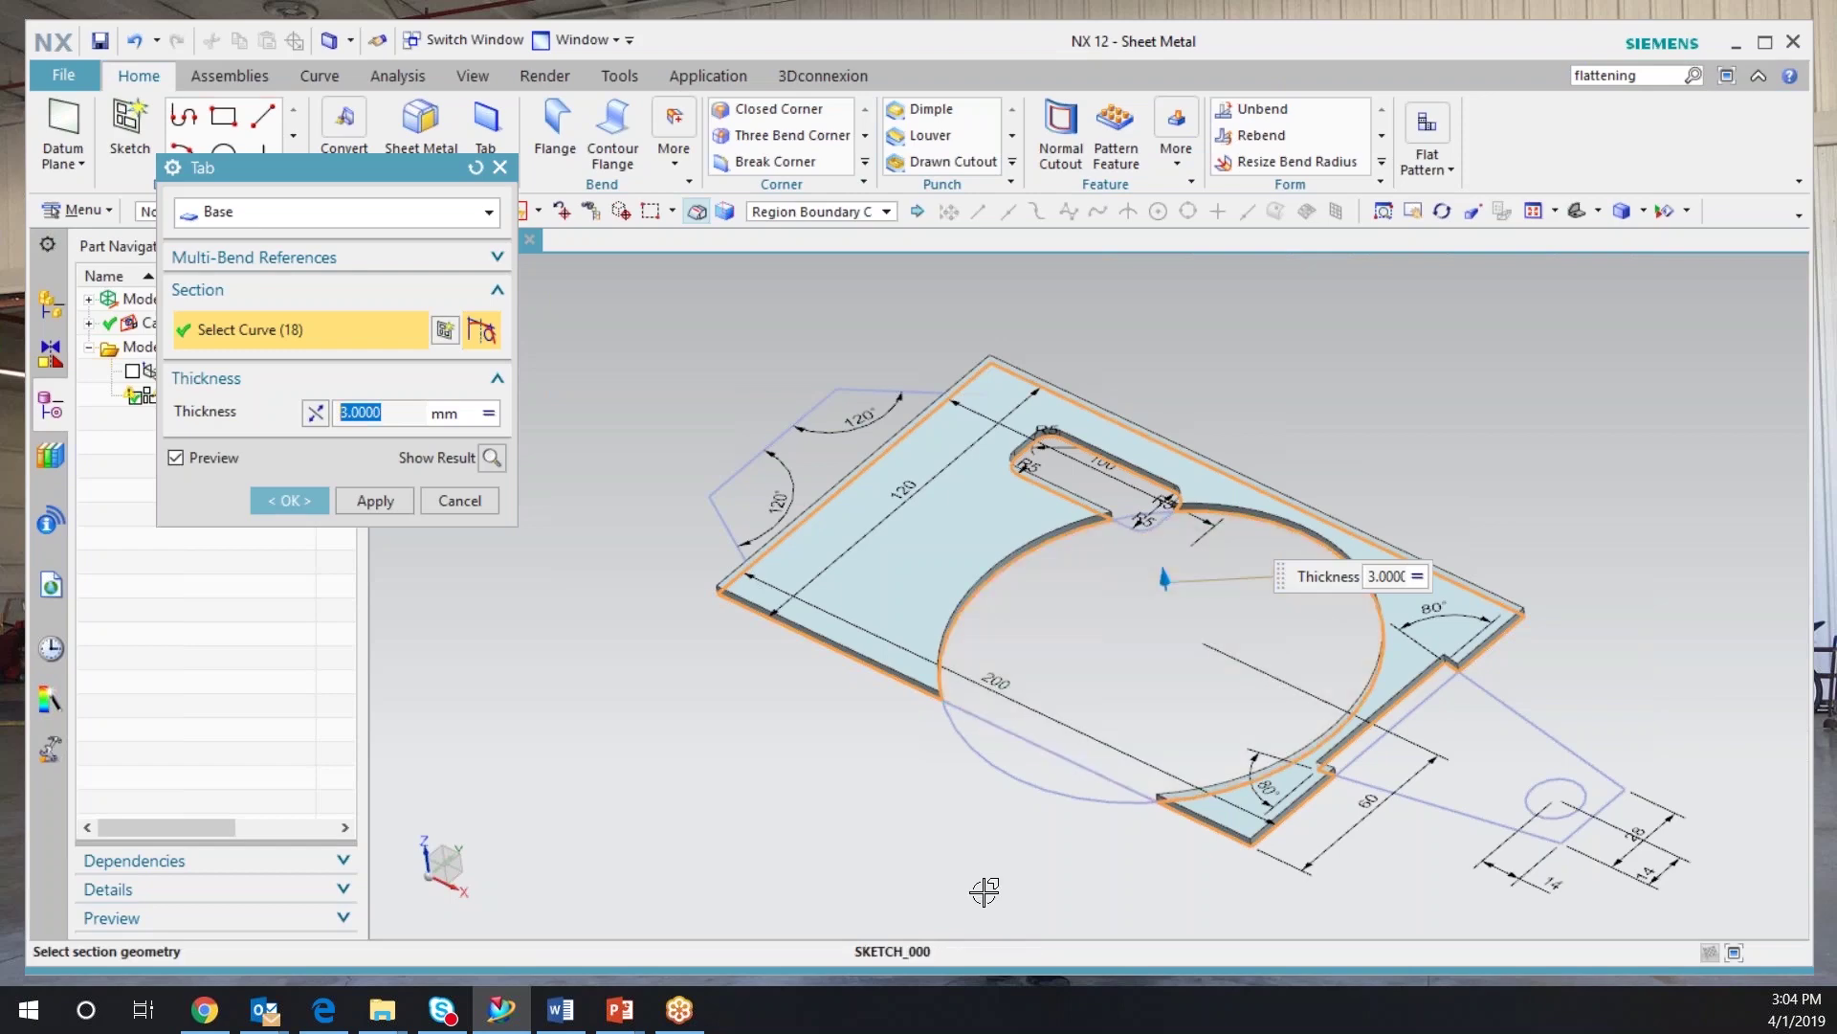
click(1029, 767)
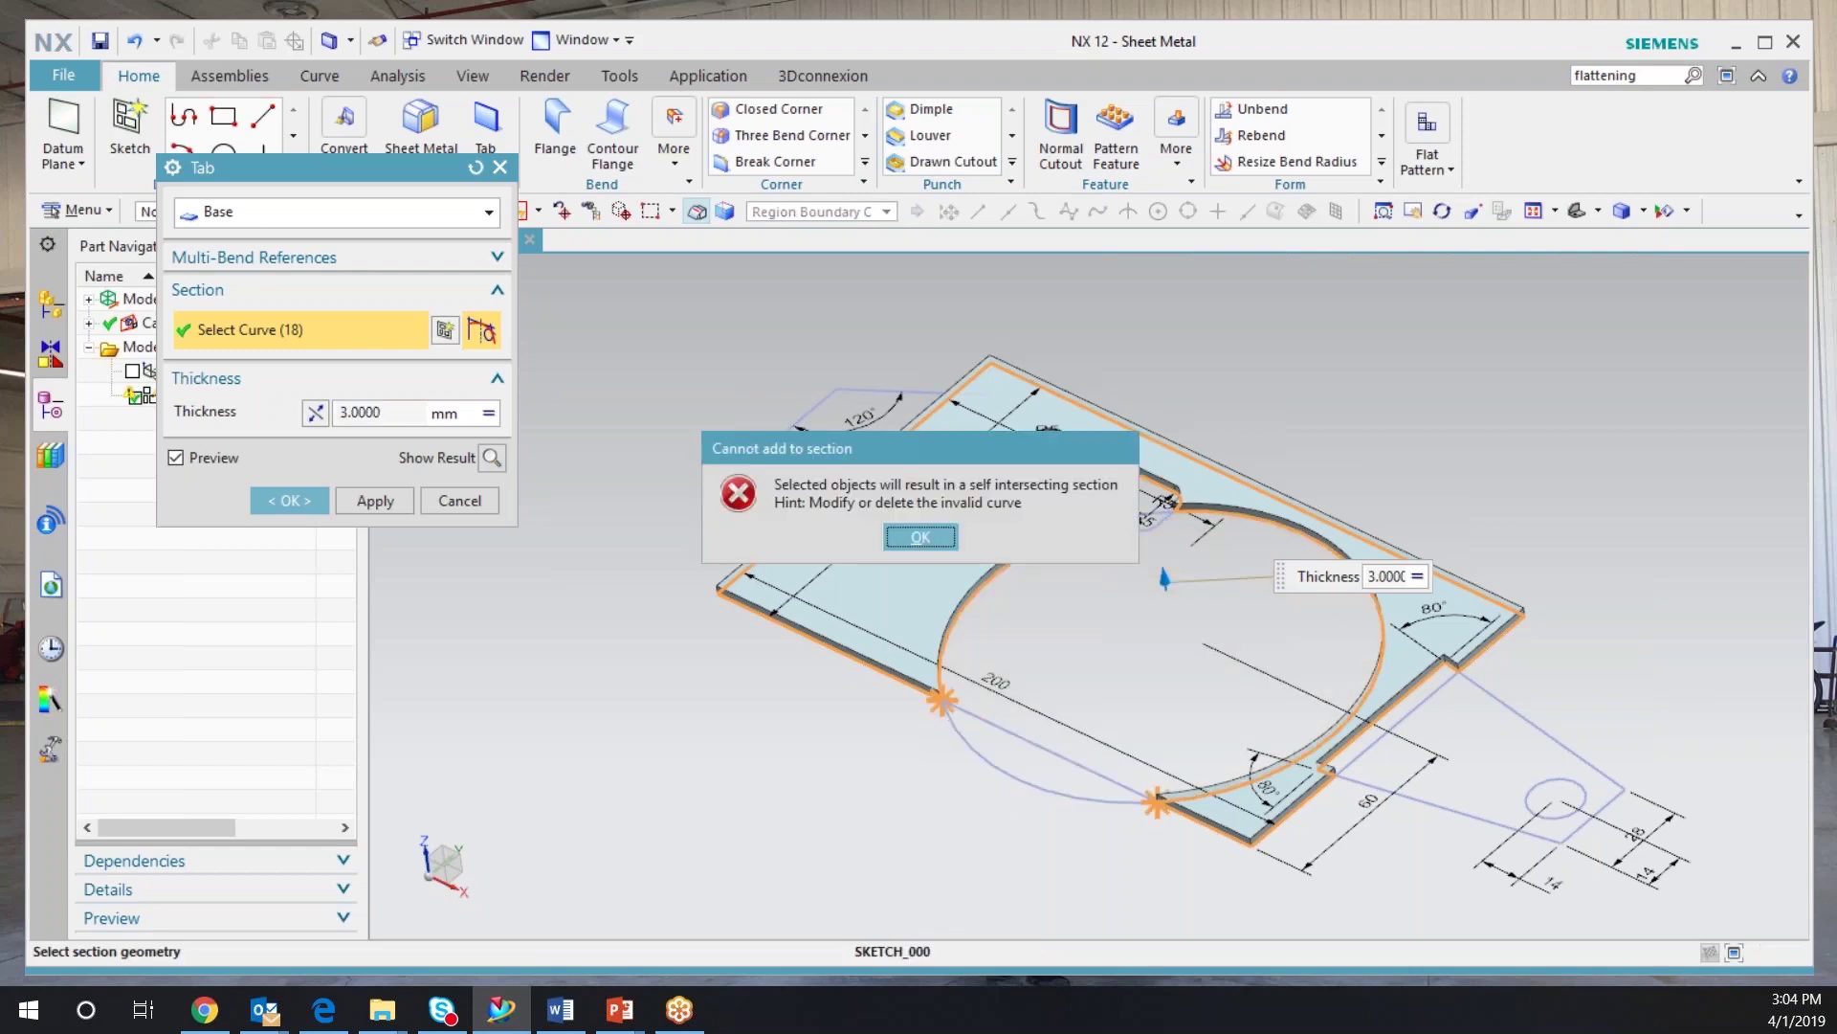
click(921, 537)
click(1105, 713)
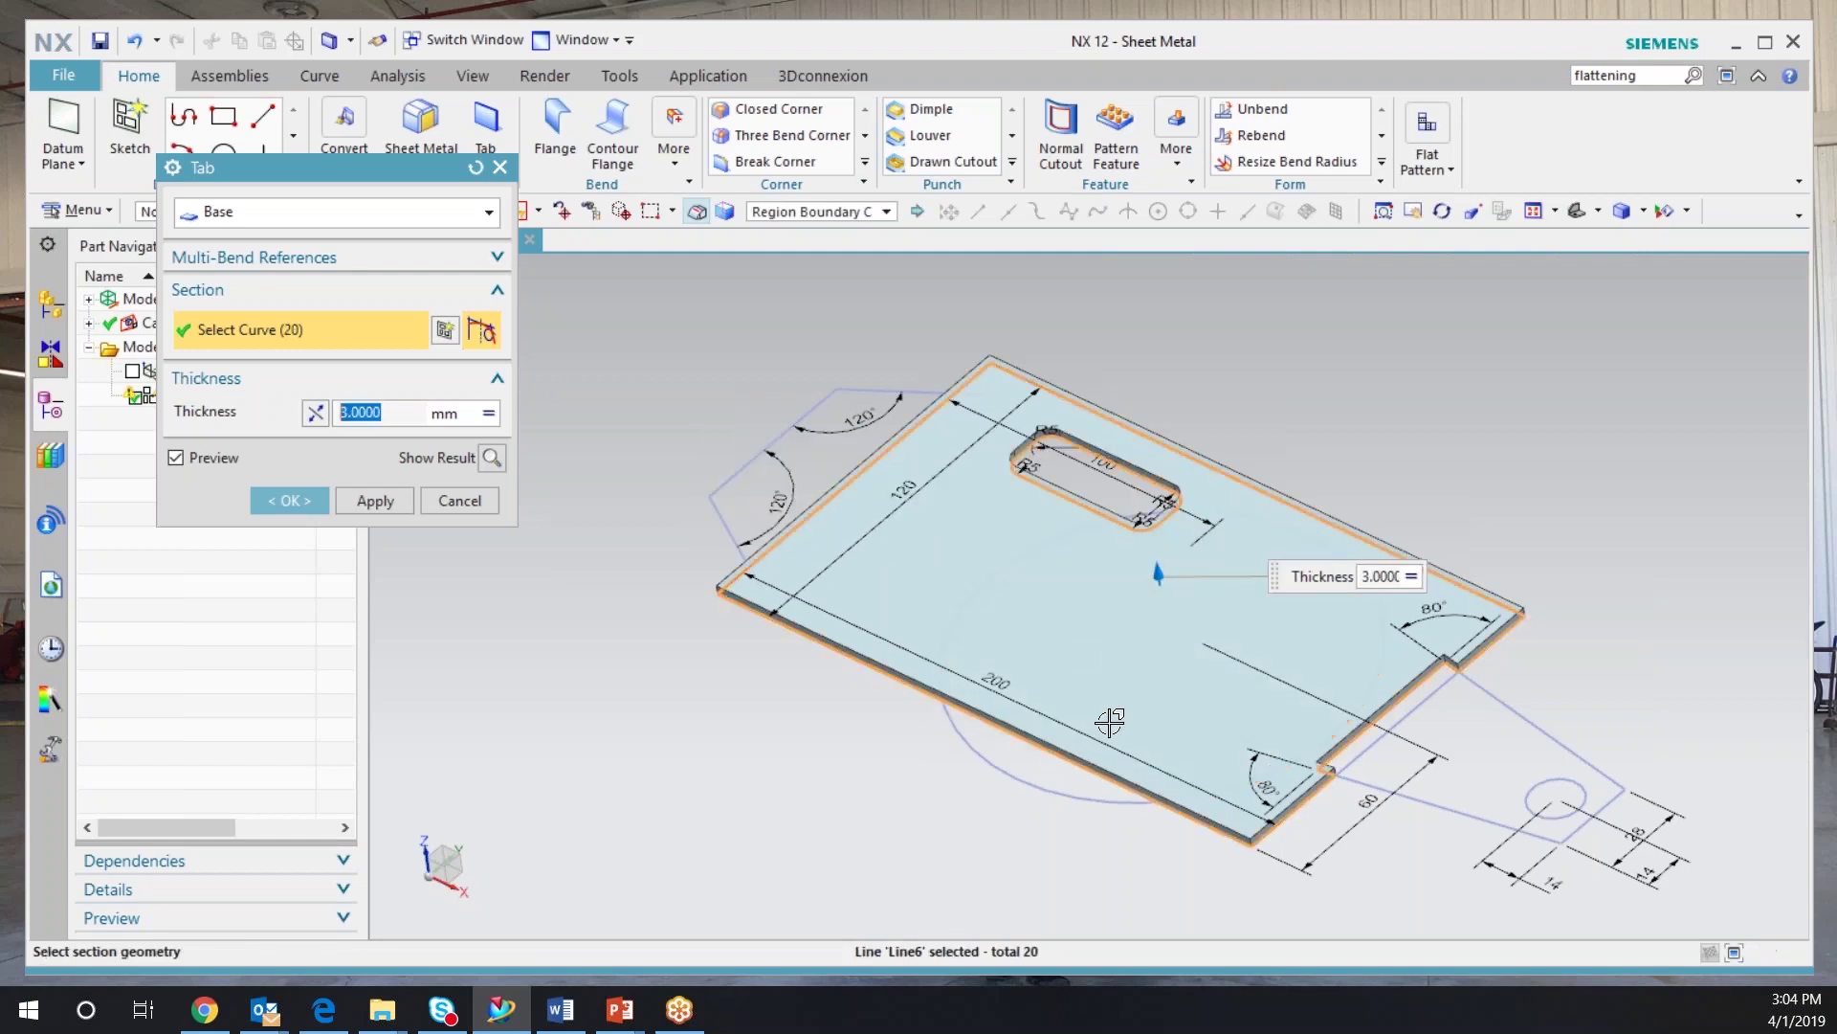
click(1147, 518)
click(1057, 770)
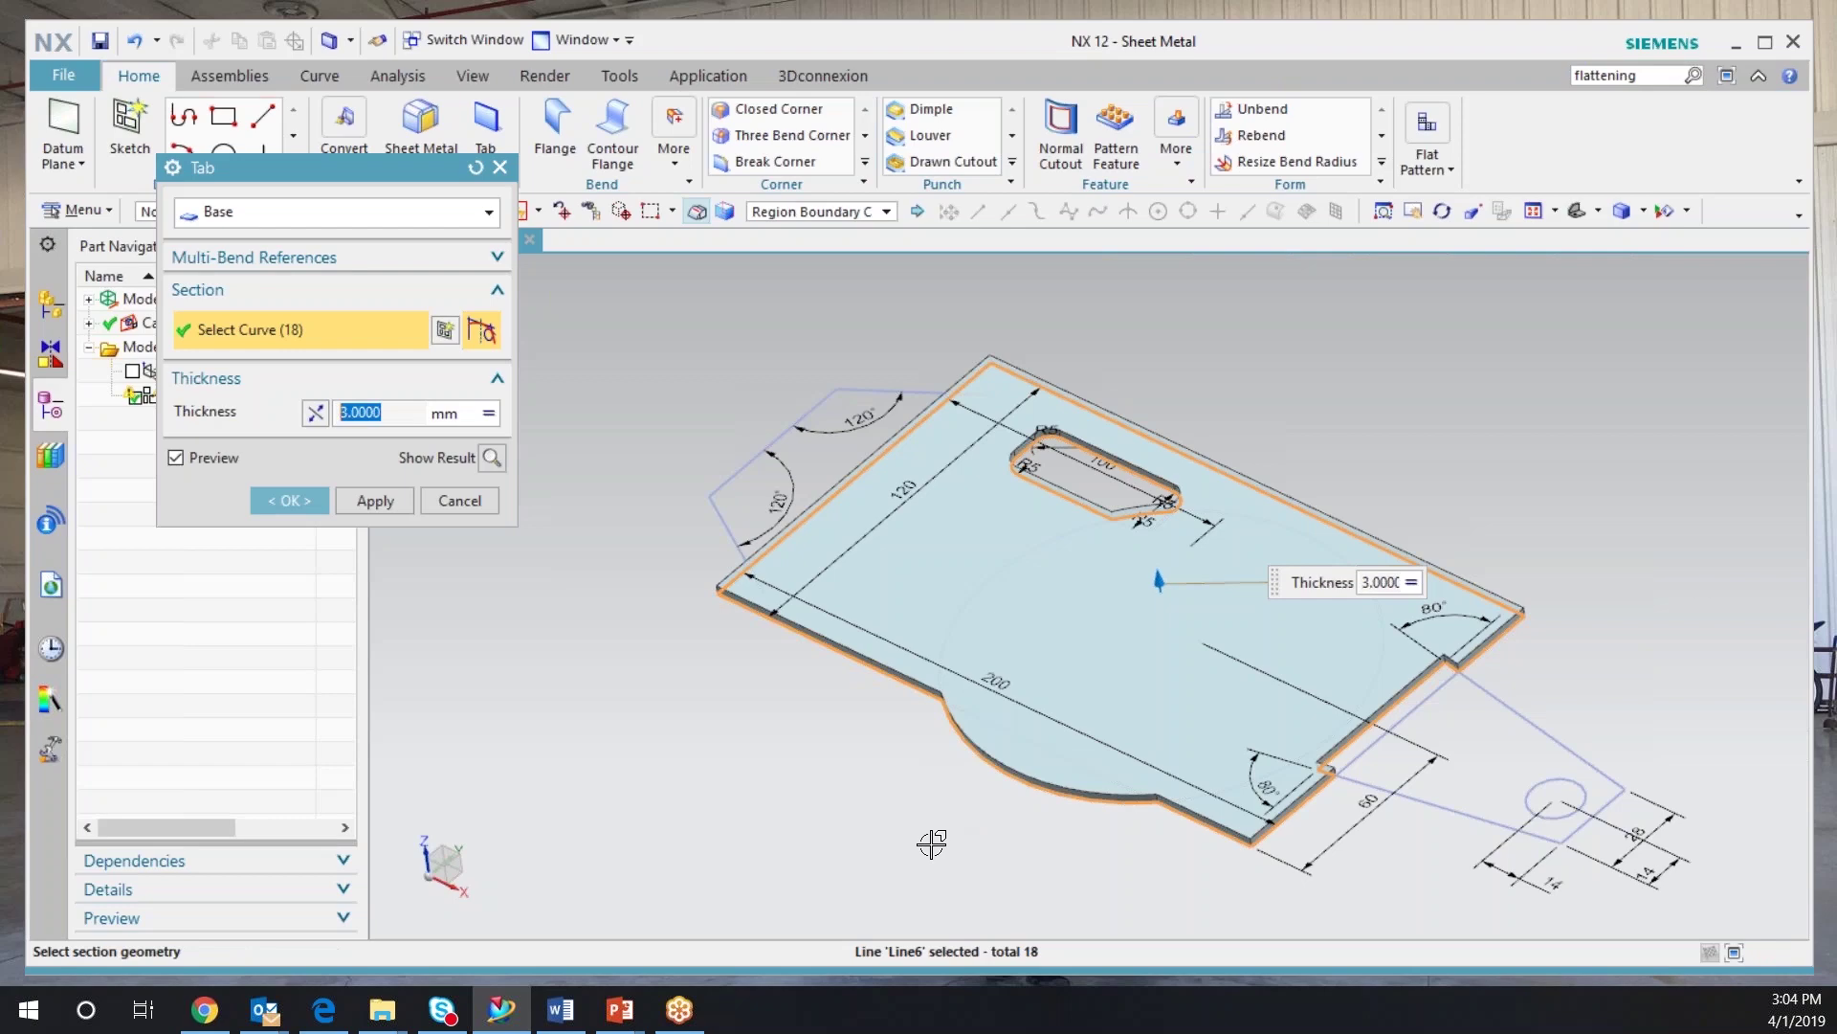
click(356, 500)
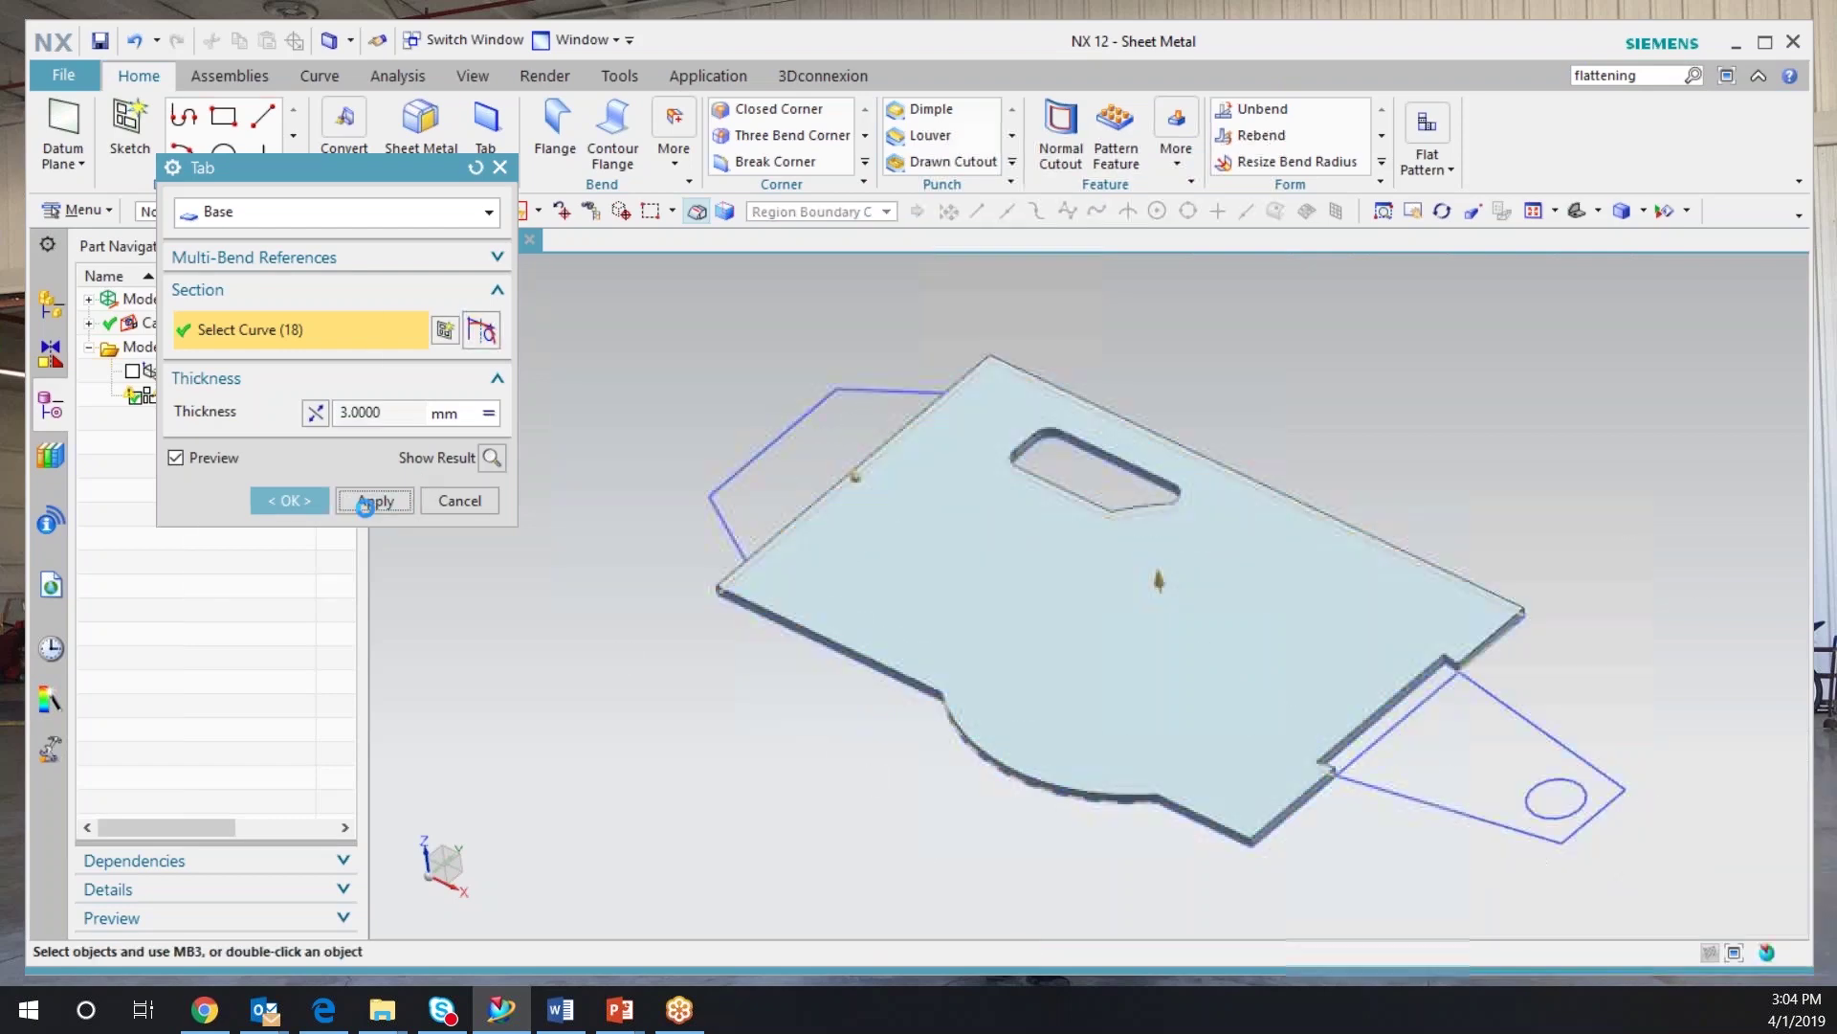
- Add a secondary tab from the three connected open lines at the plate's negative-X end, using the Connected Curves selection rule
middle_drag(632, 623, 681, 404)
scroll(660, 407, up, 2)
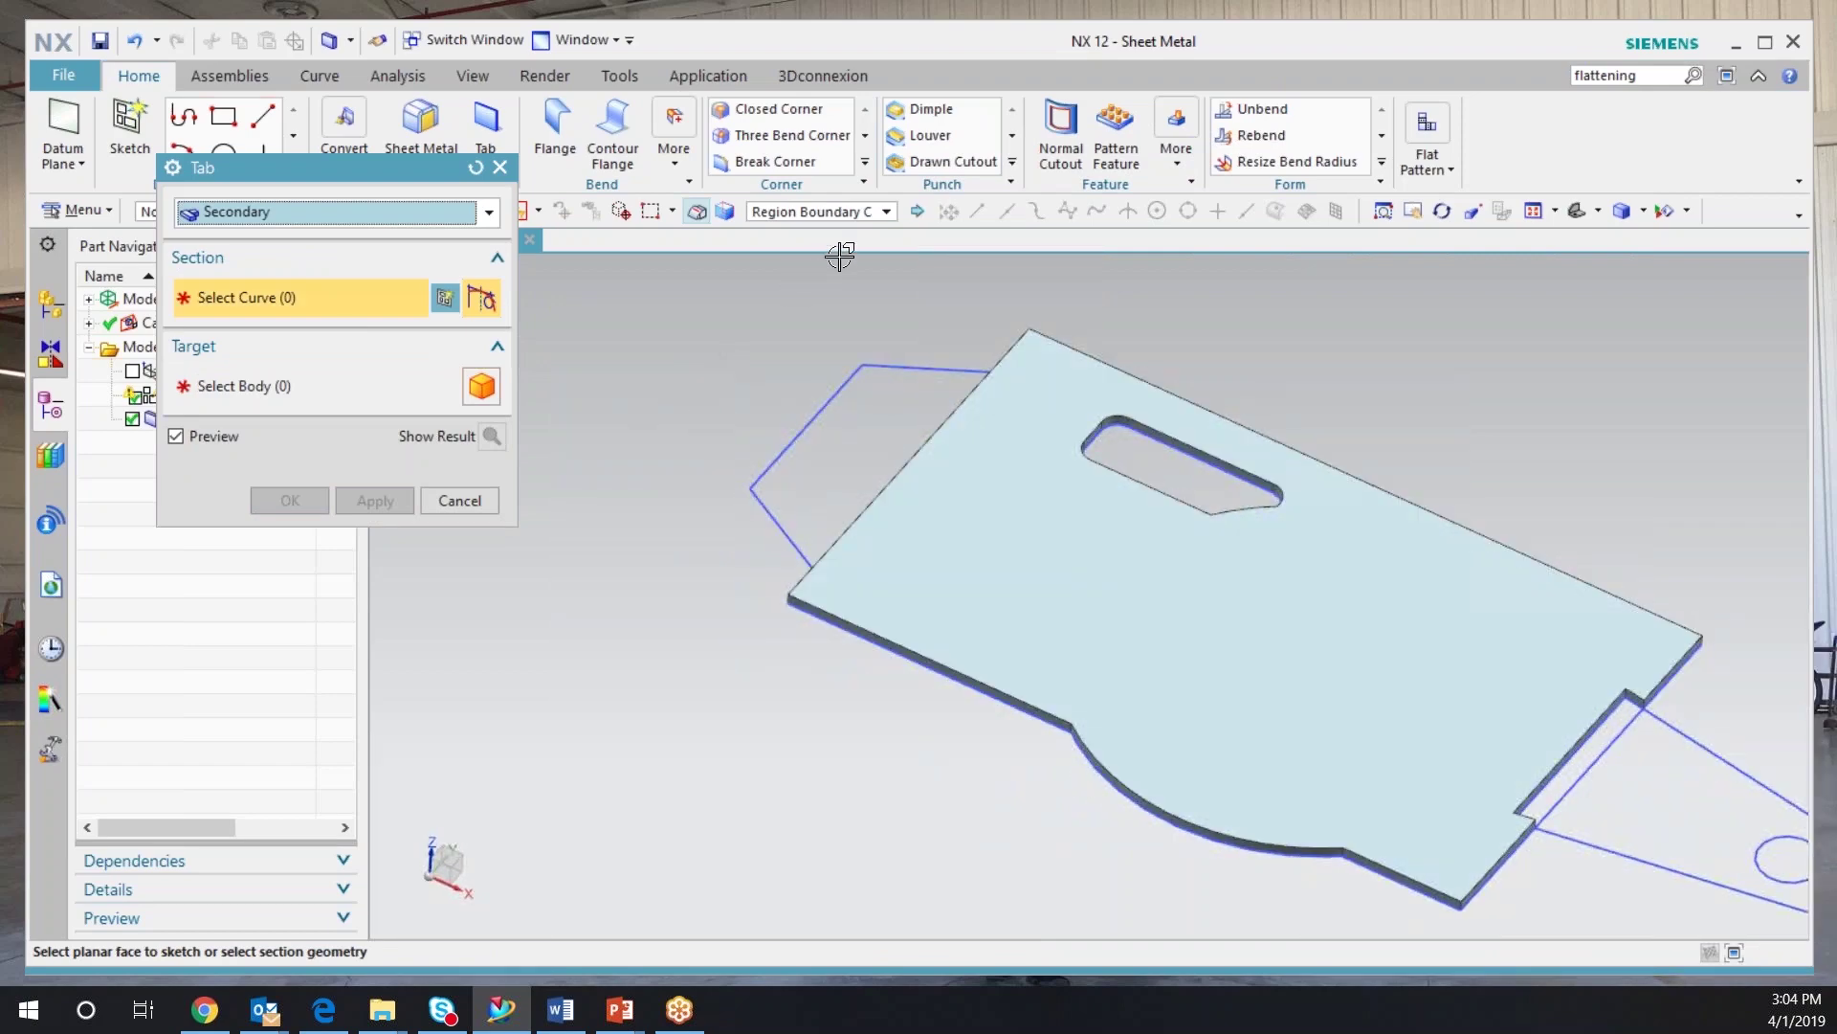
click(885, 212)
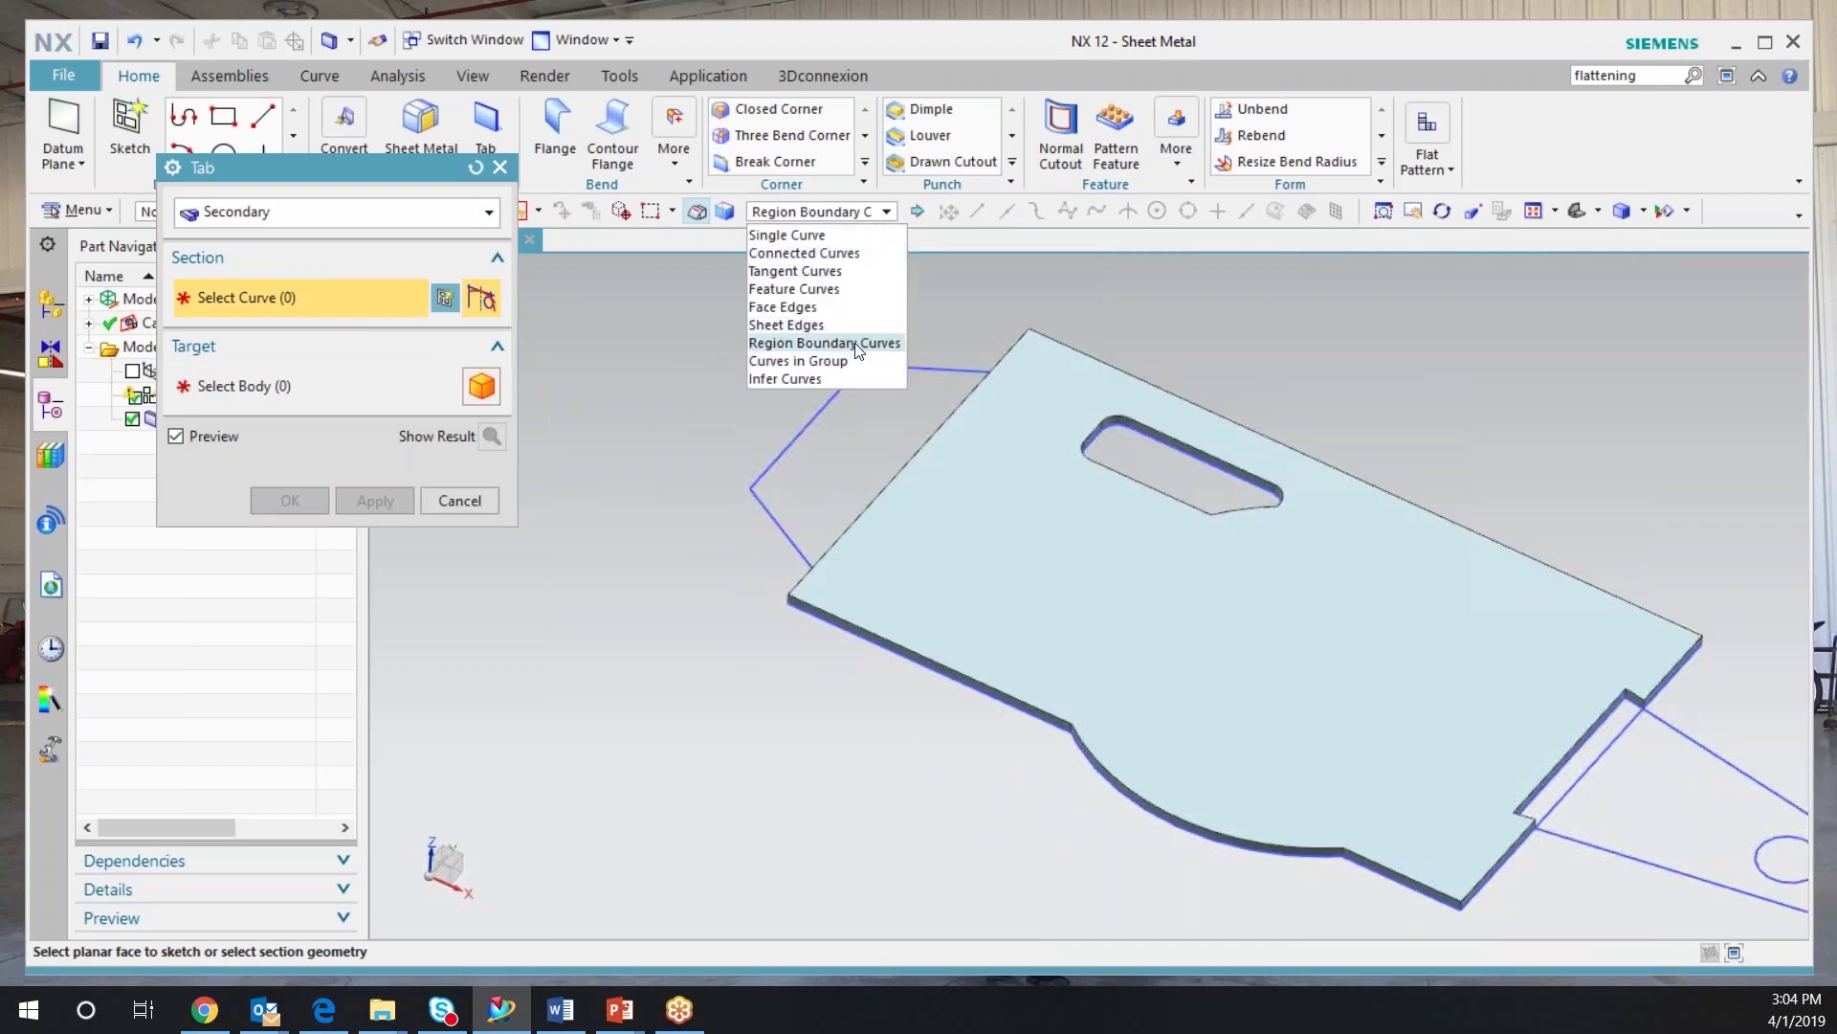
click(857, 253)
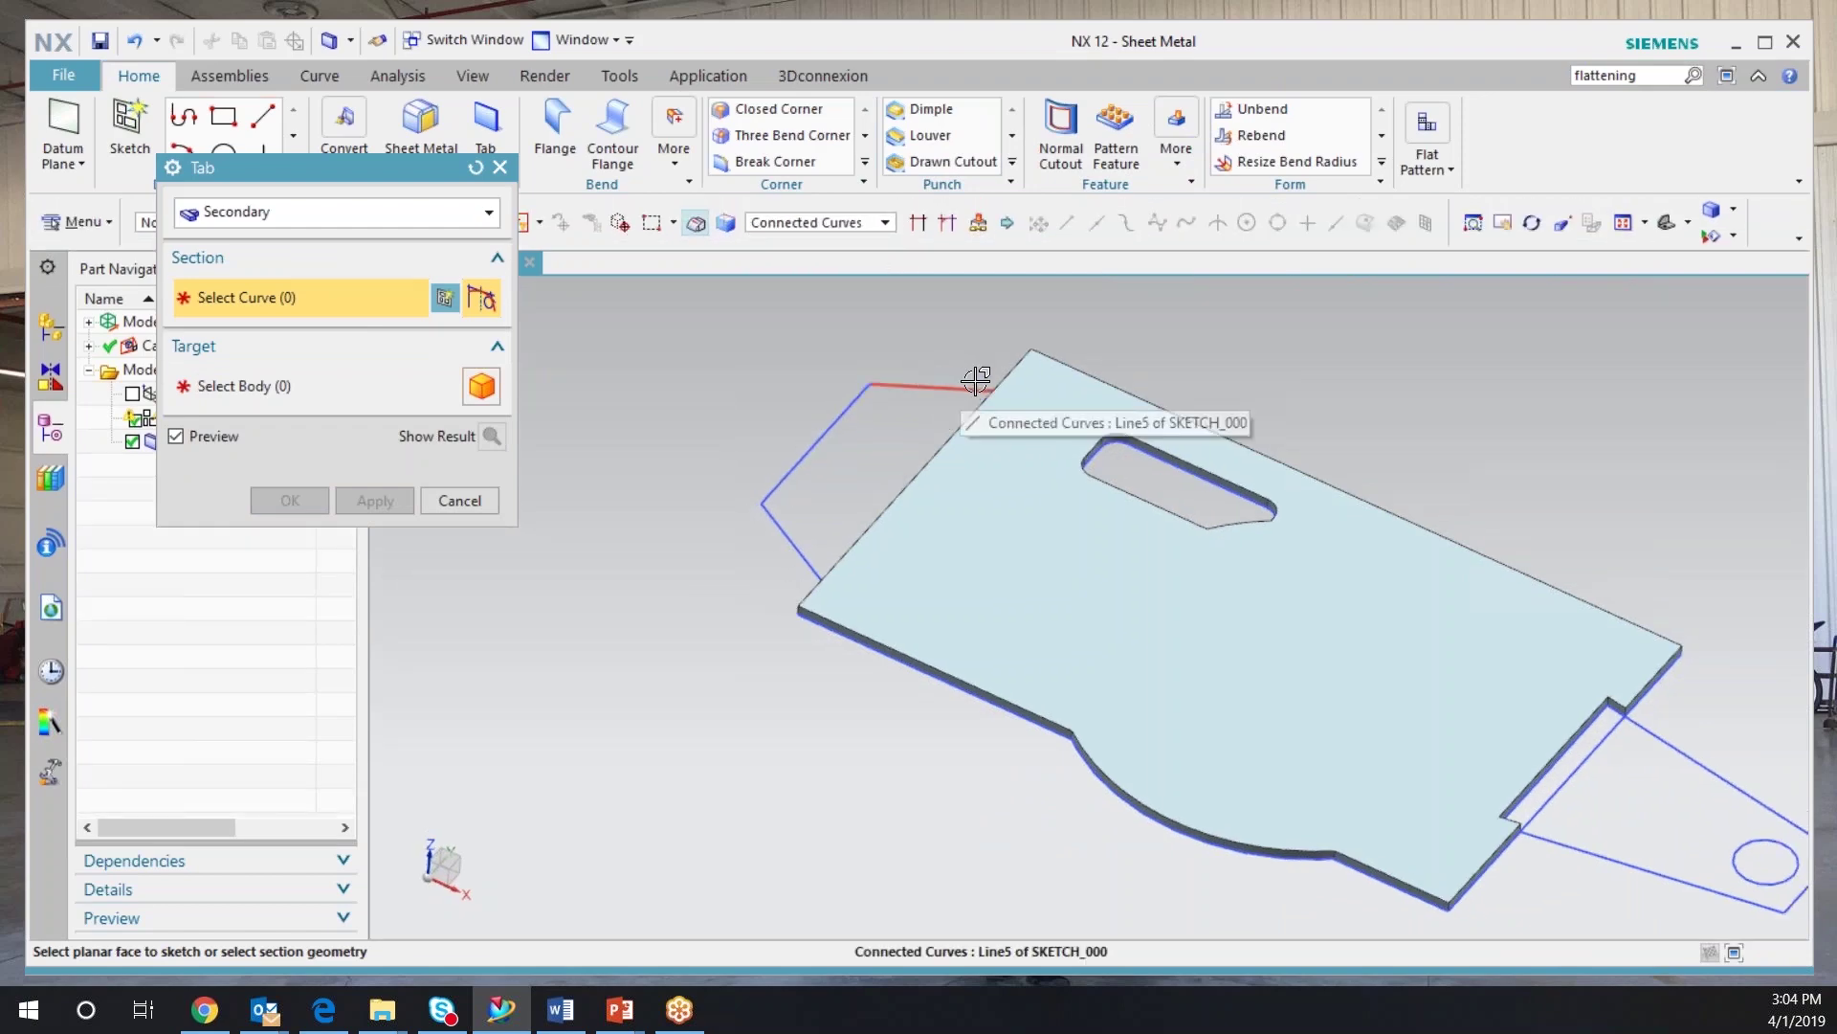
click(974, 388)
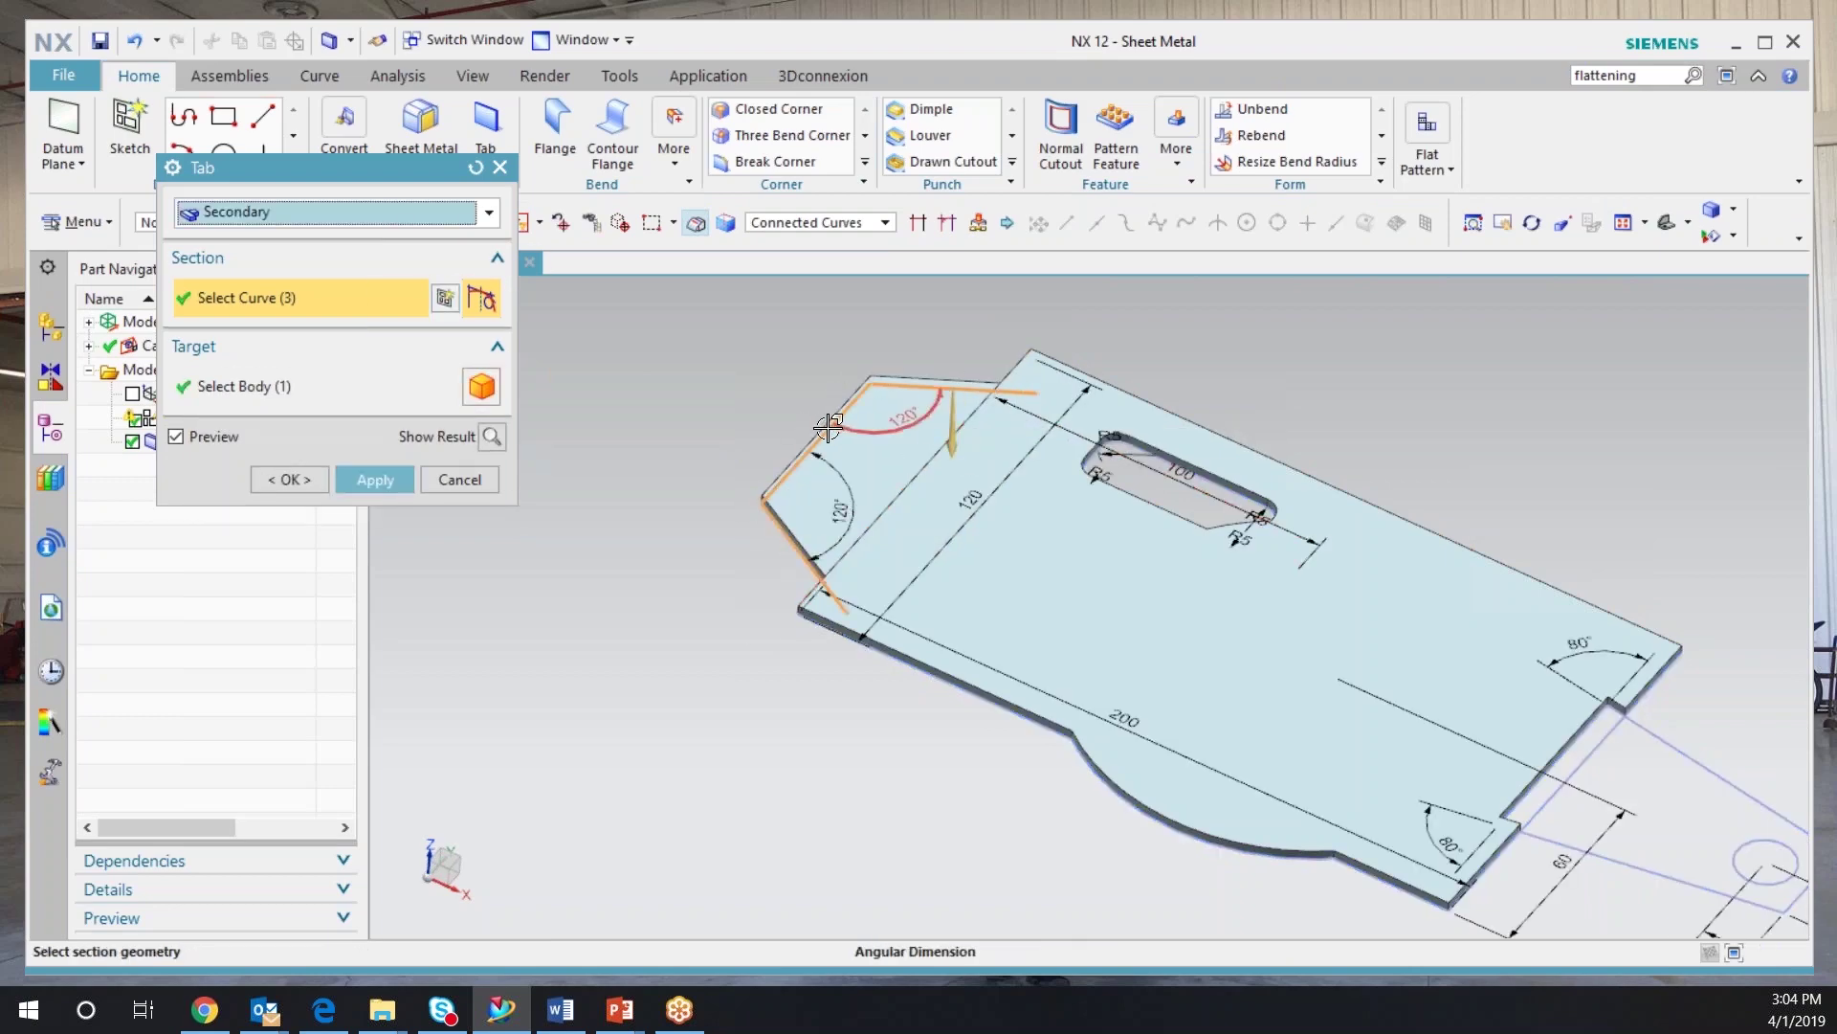
click(376, 479)
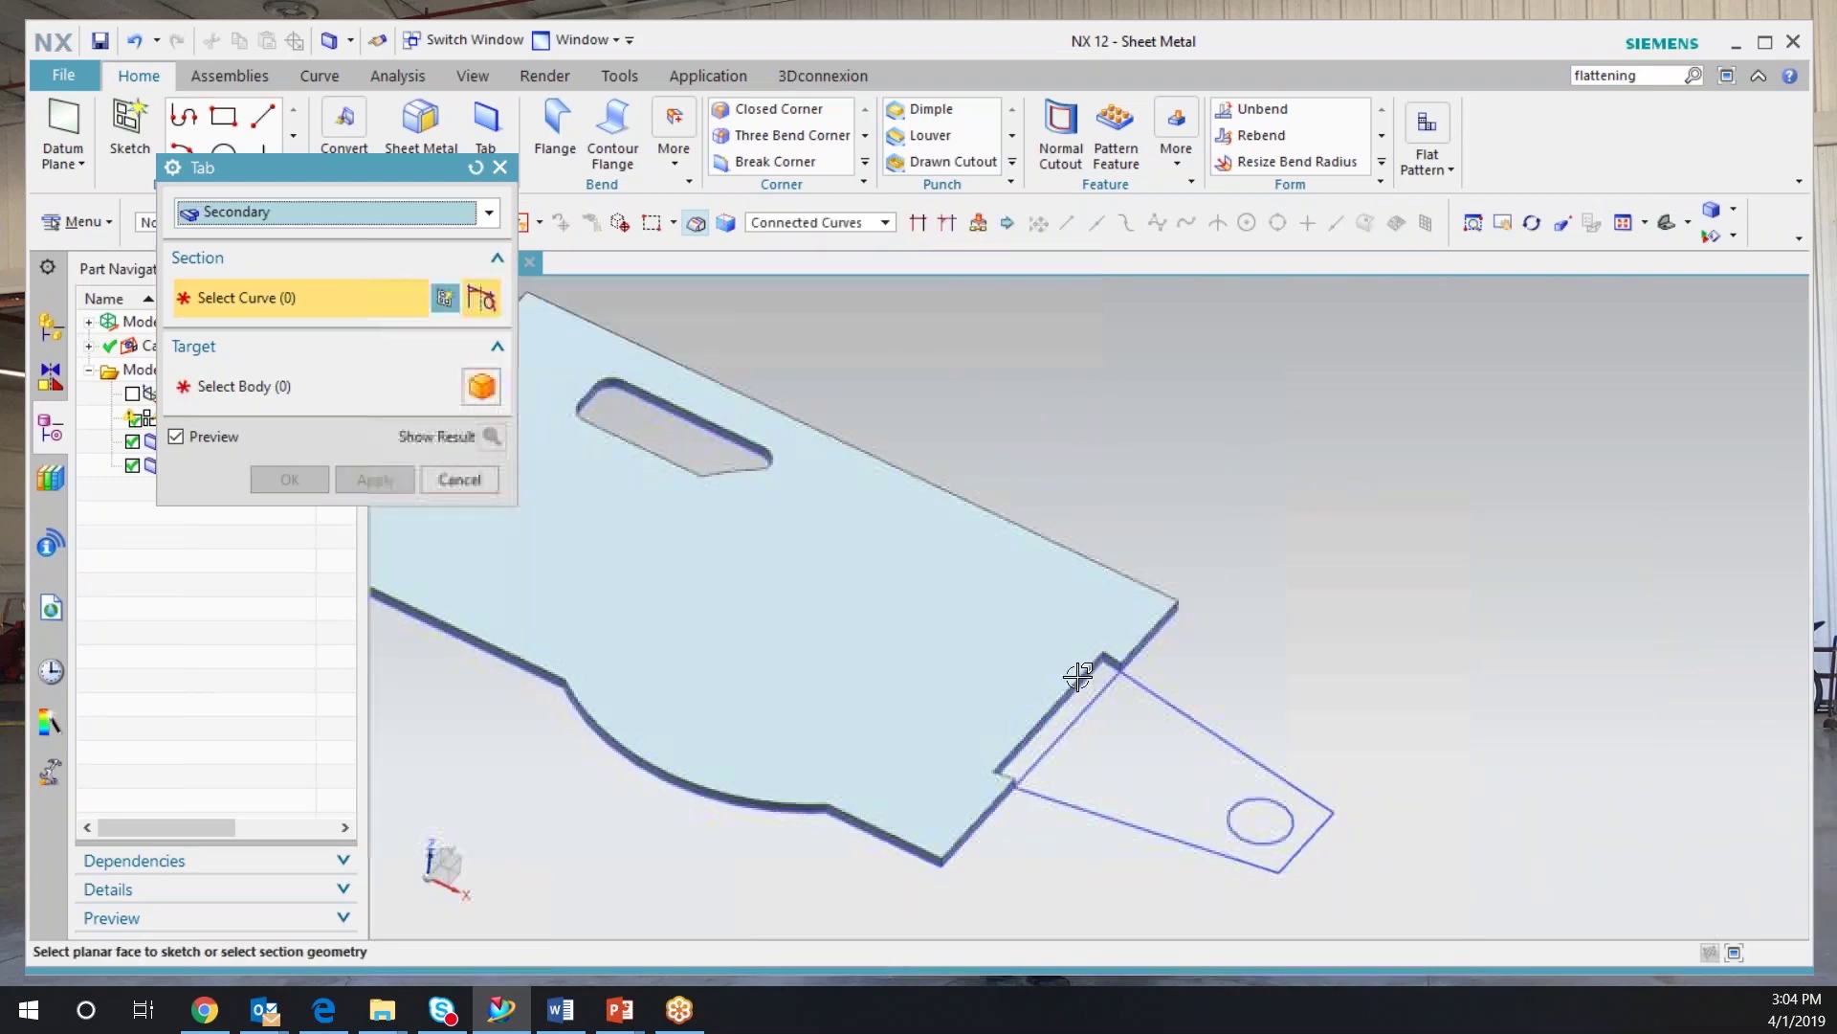
- Add a secondary tab from the tapered outline at the plate's positive-X end, including the small circle as a hole
click(840, 225)
click(873, 267)
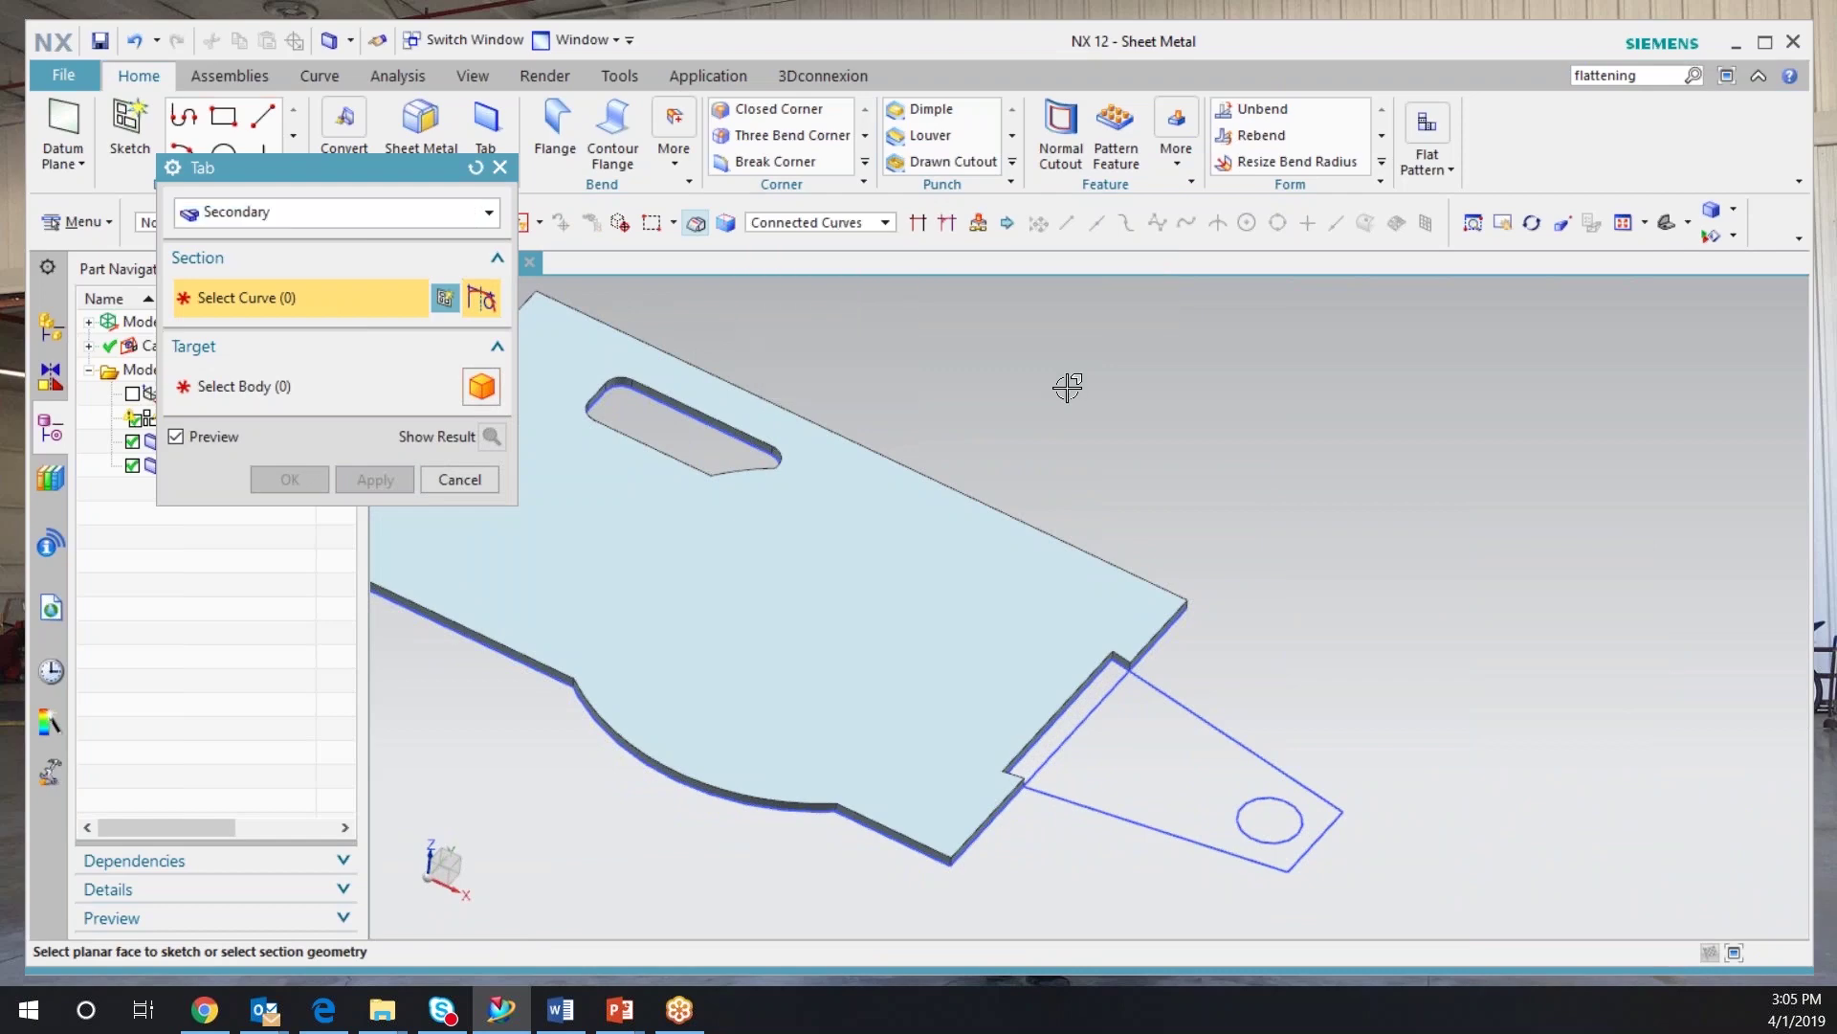
click(1239, 745)
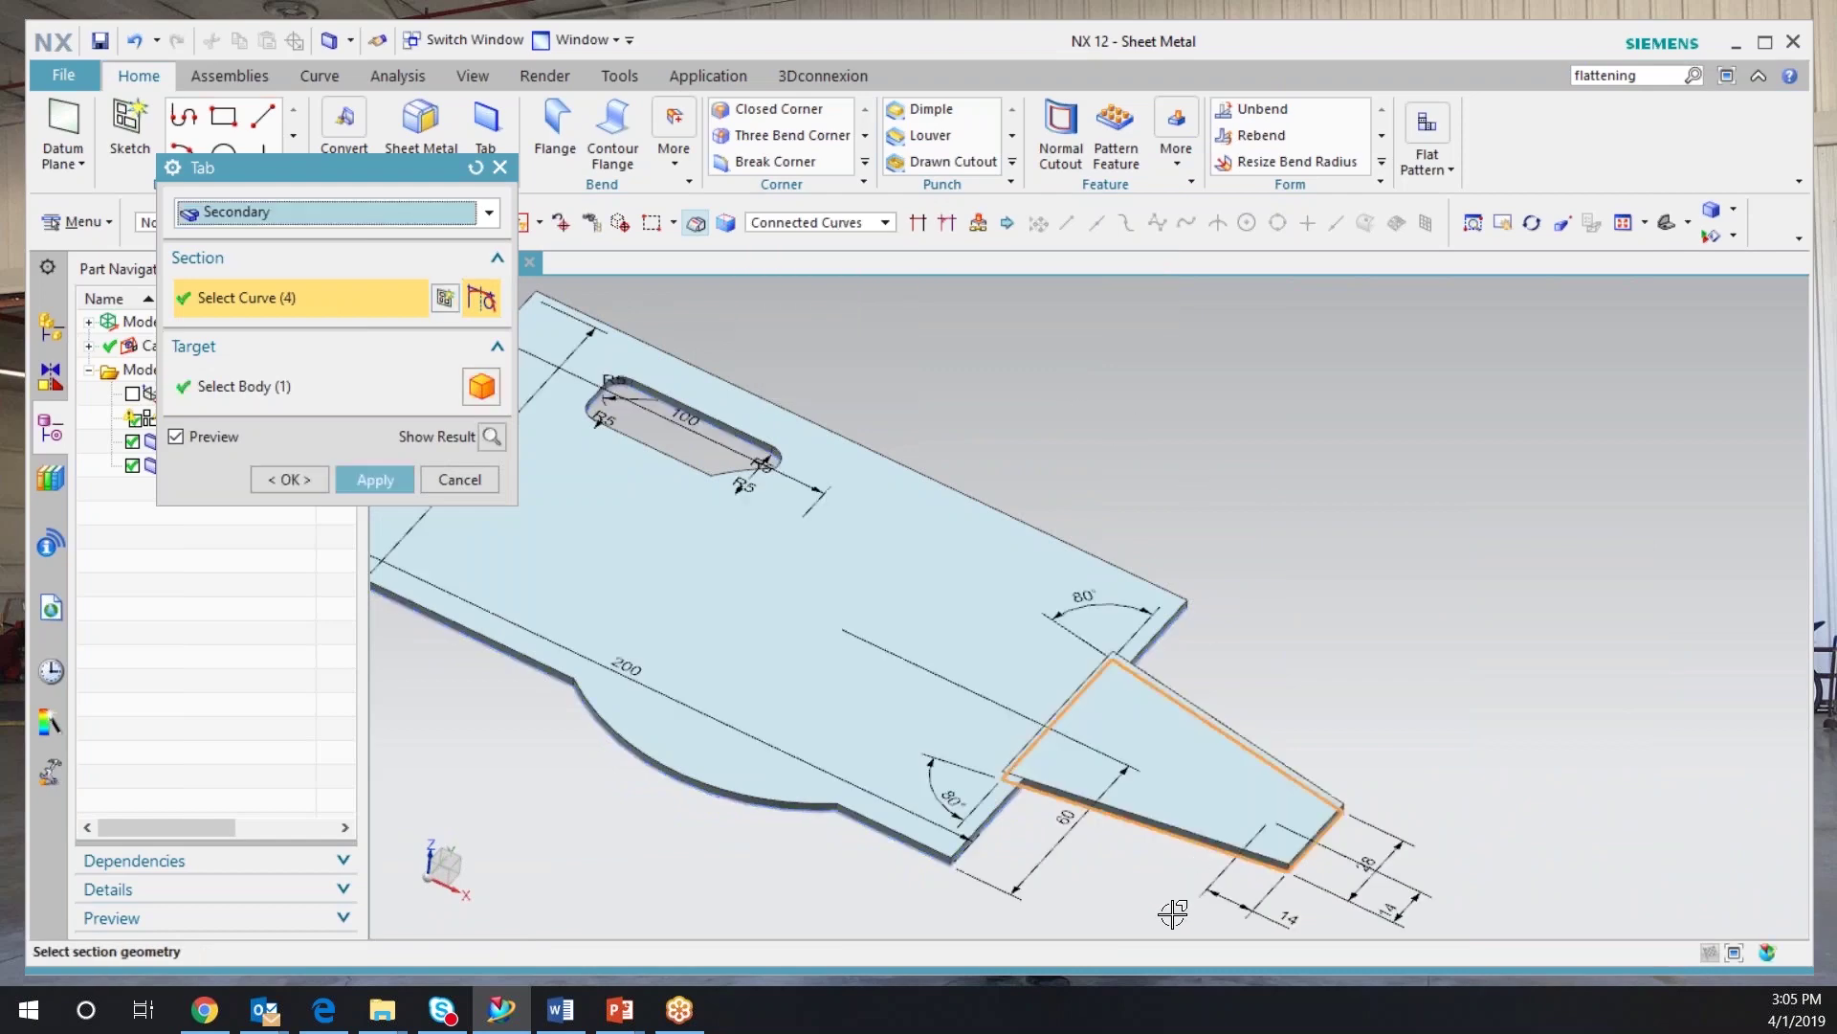
middle_drag(1205, 788, 1261, 823)
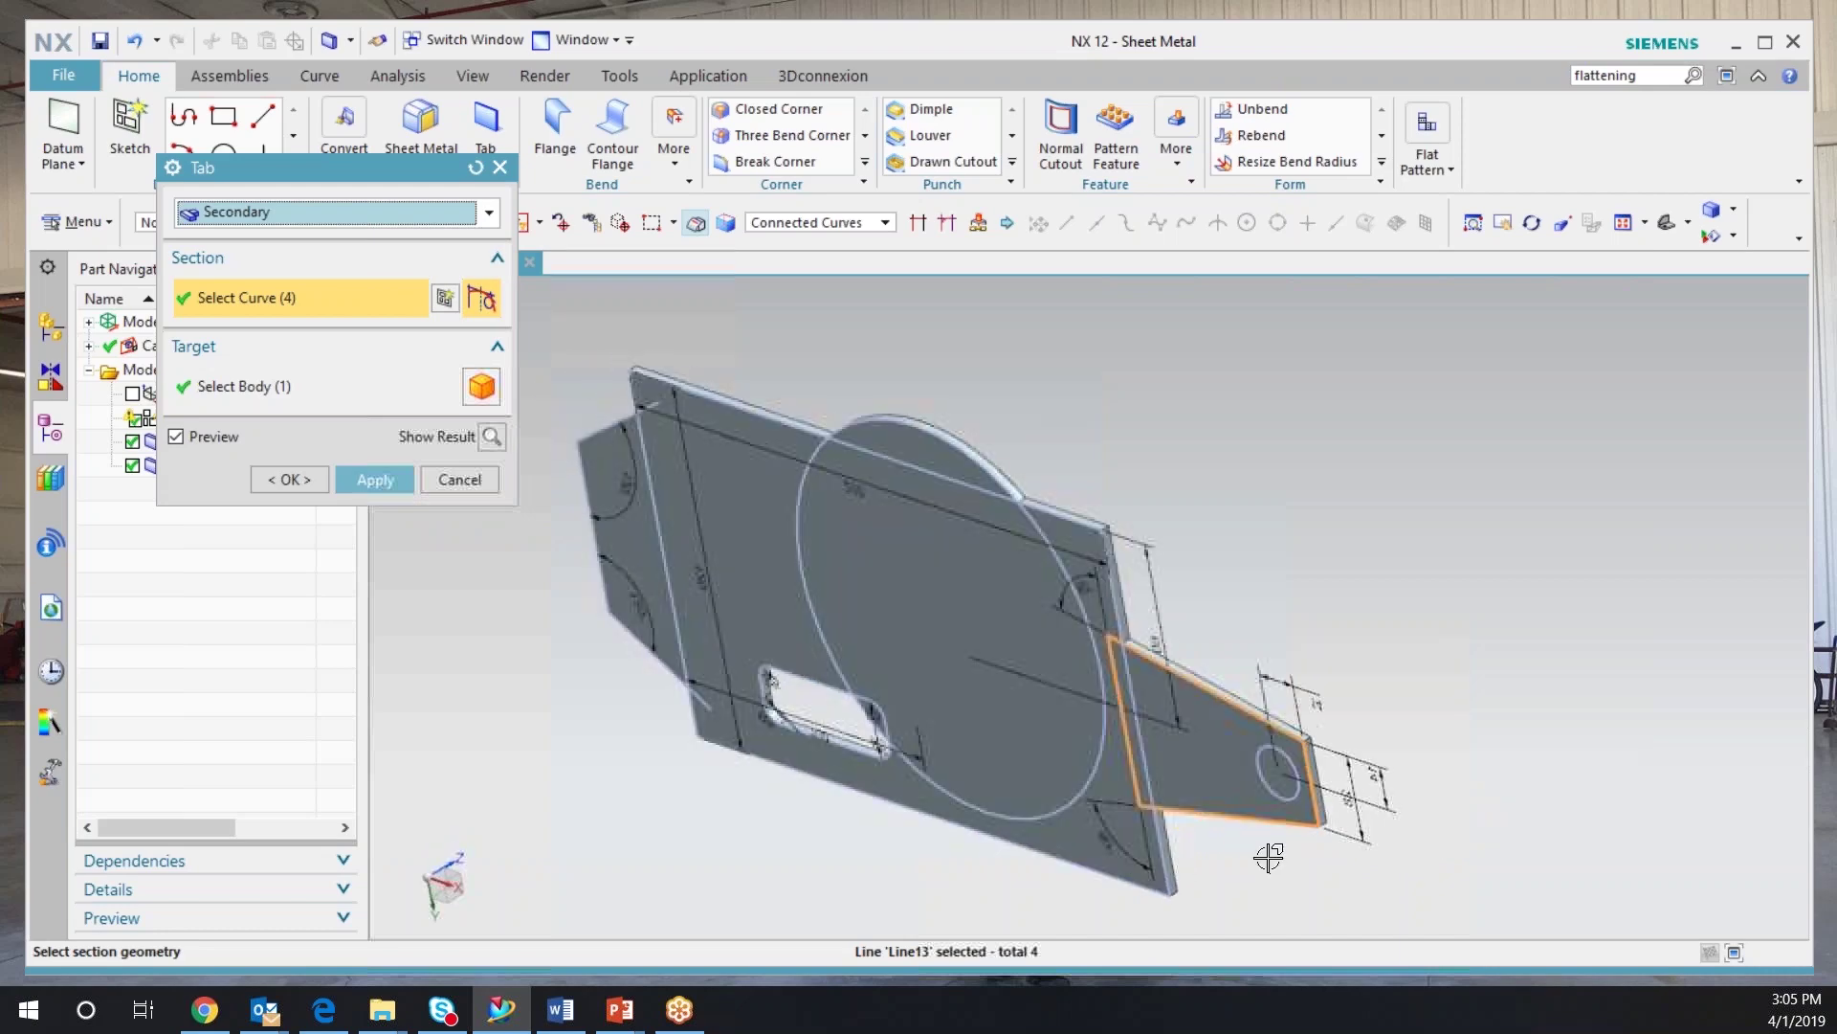
click(1280, 756)
middle_drag(1101, 818, 1065, 812)
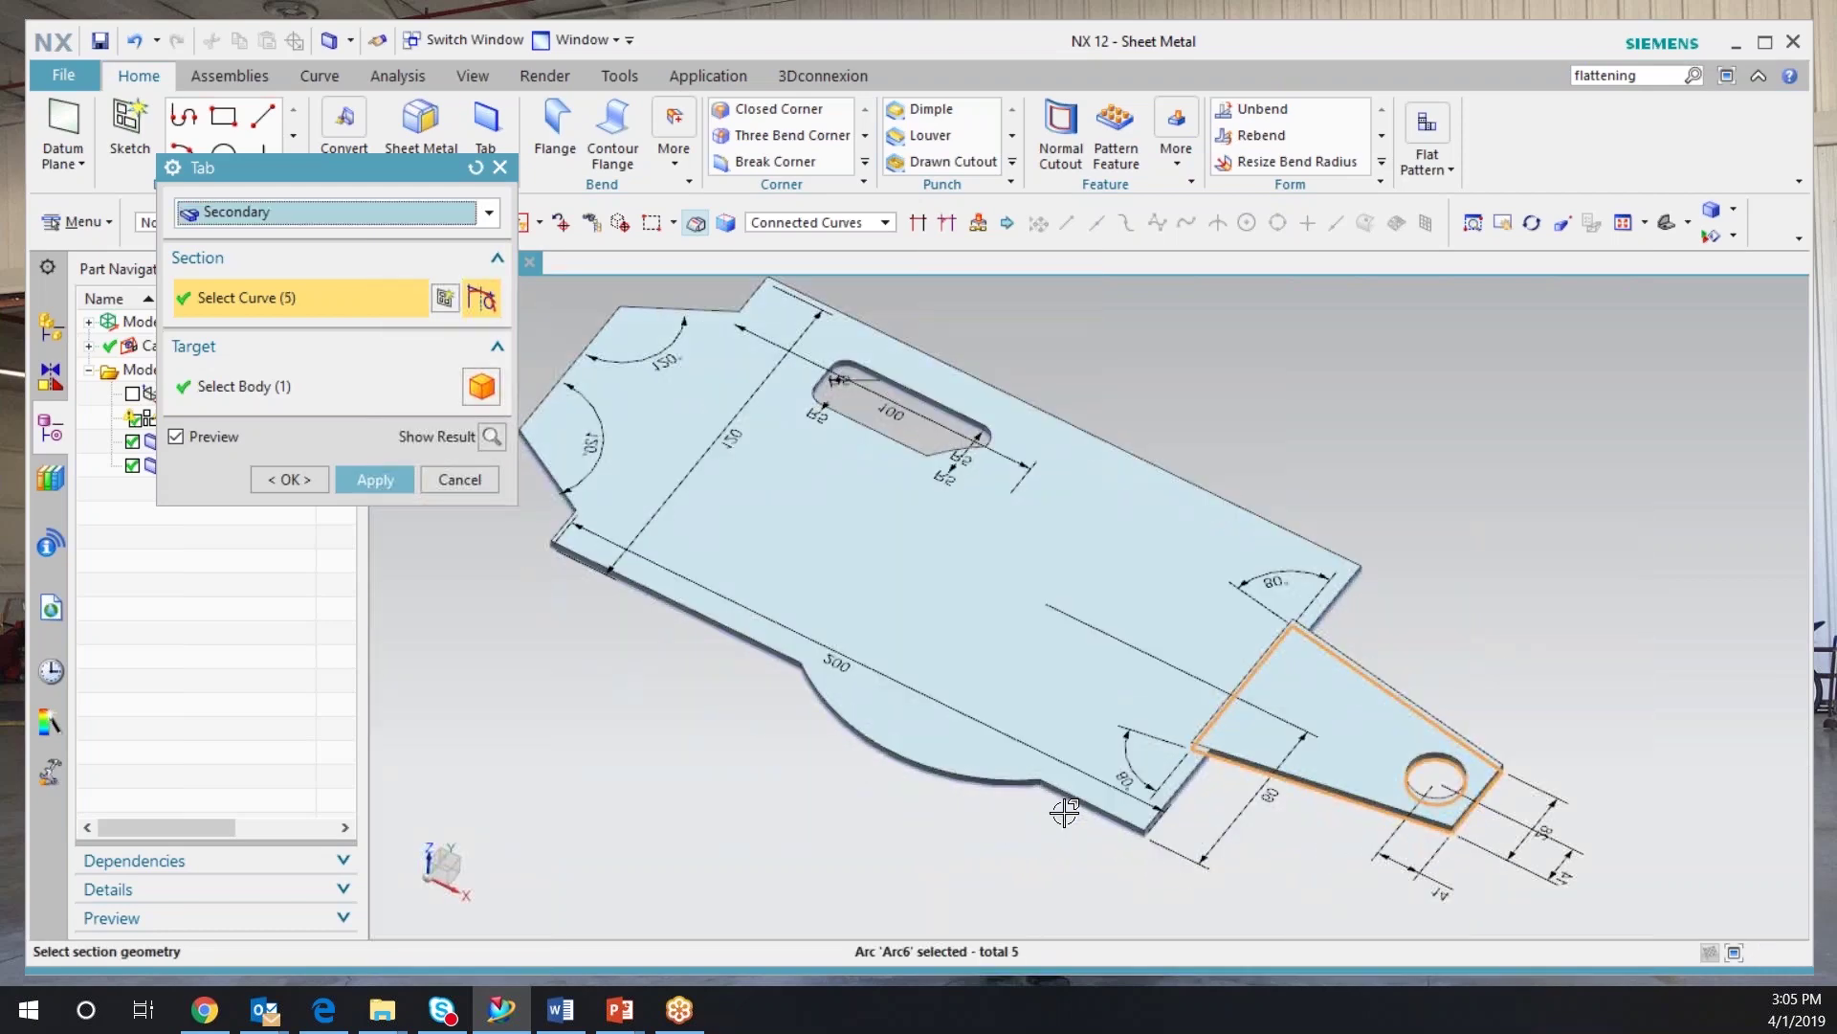
click(287, 480)
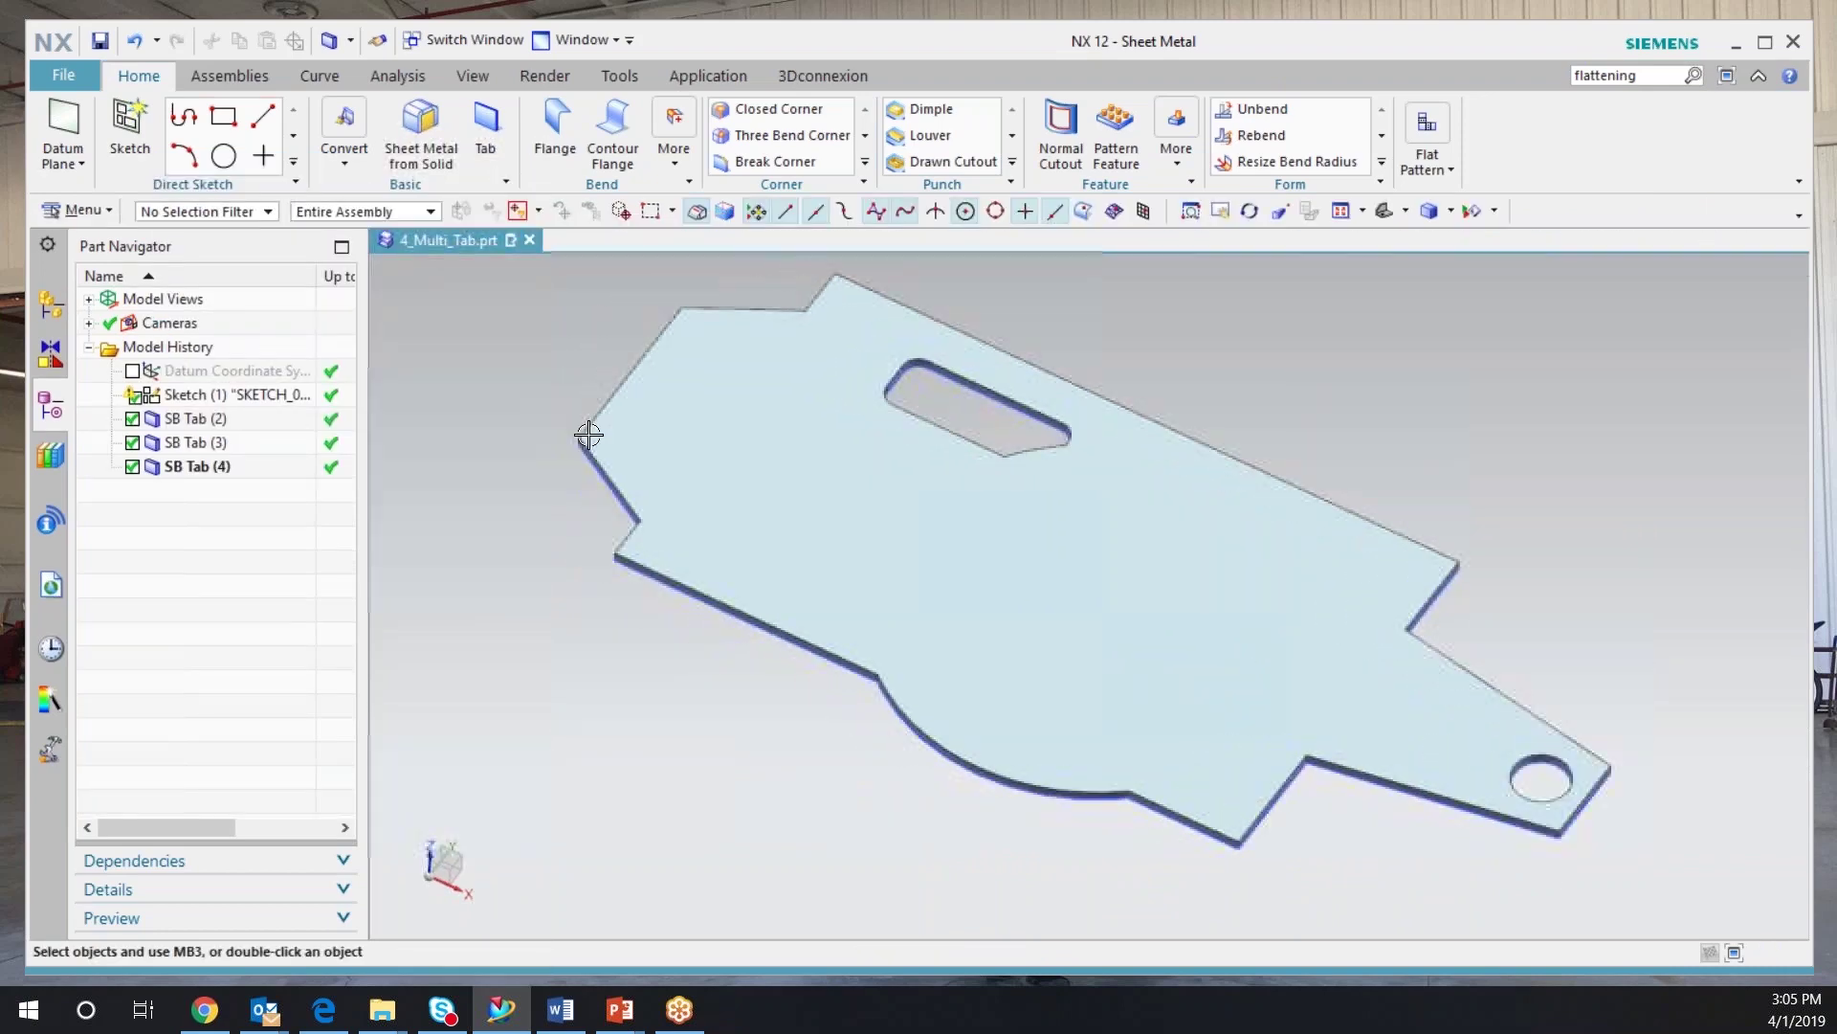
- Close 4_Multi_Tab.prt without saving and open the recent part 5_Multi_Bend_Tab.prt
click(529, 240)
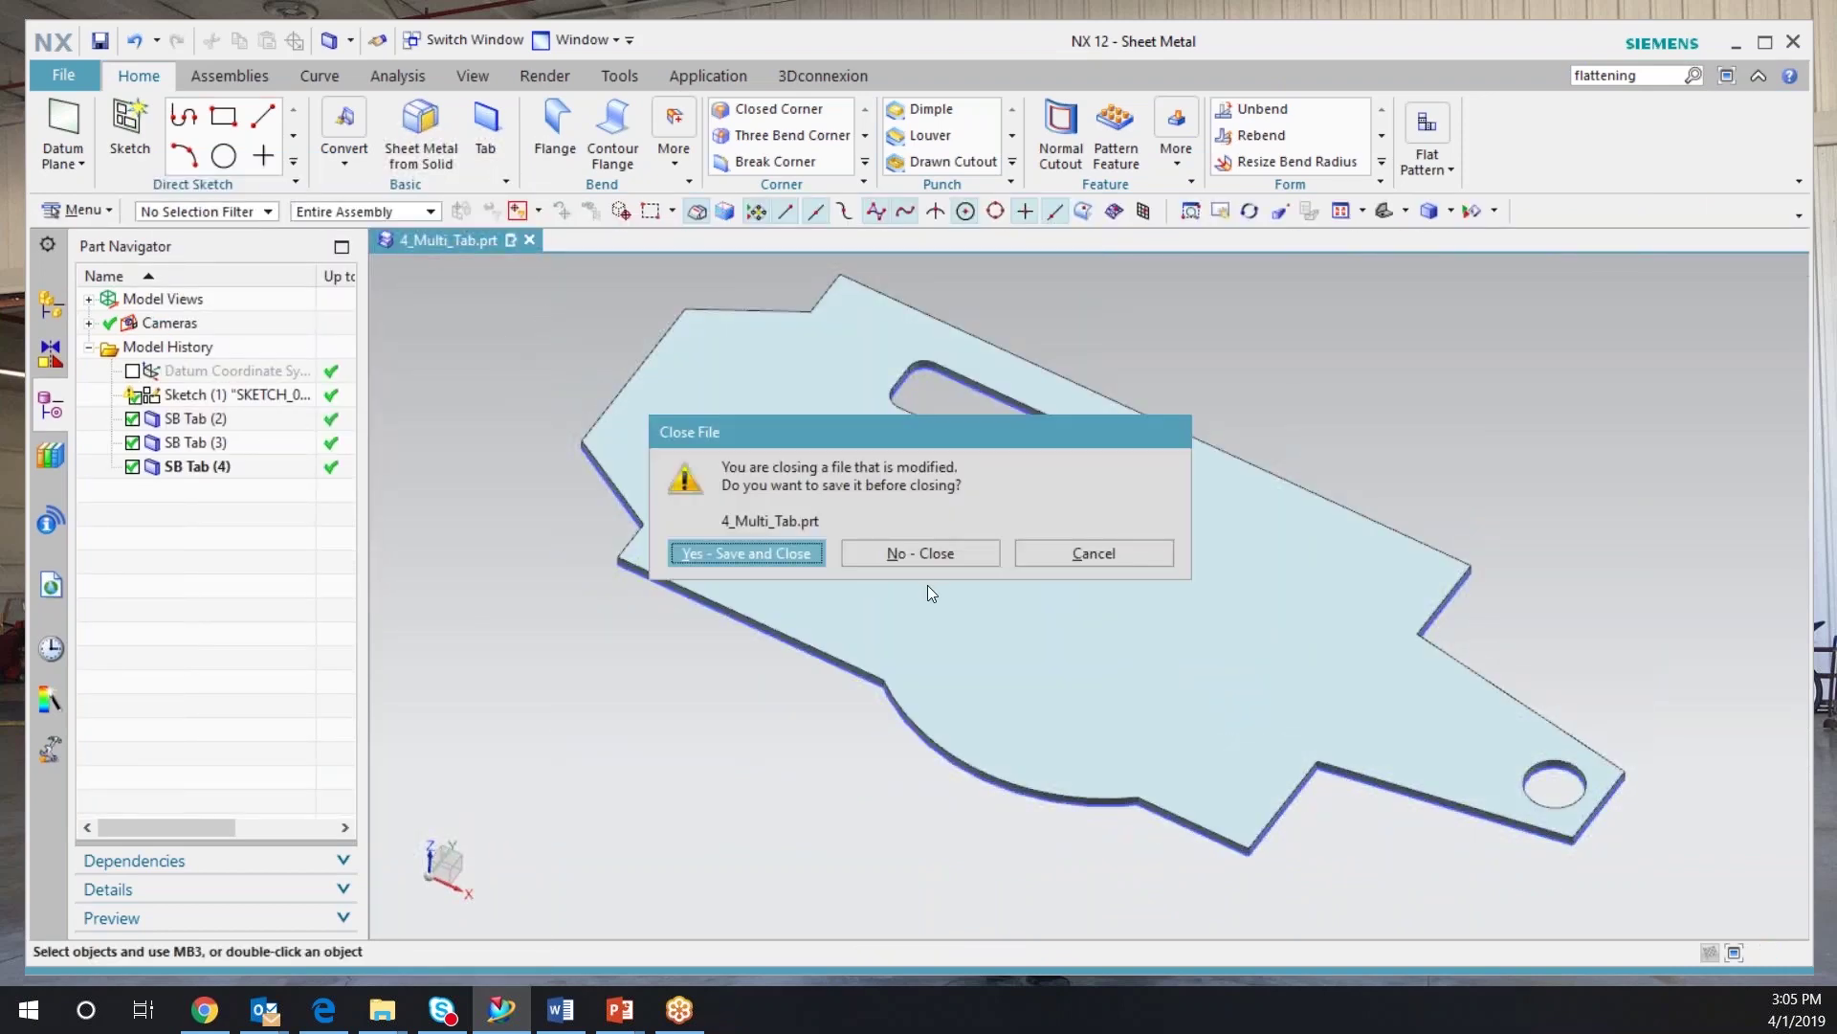
click(932, 560)
scroll(344, 777, down, 2)
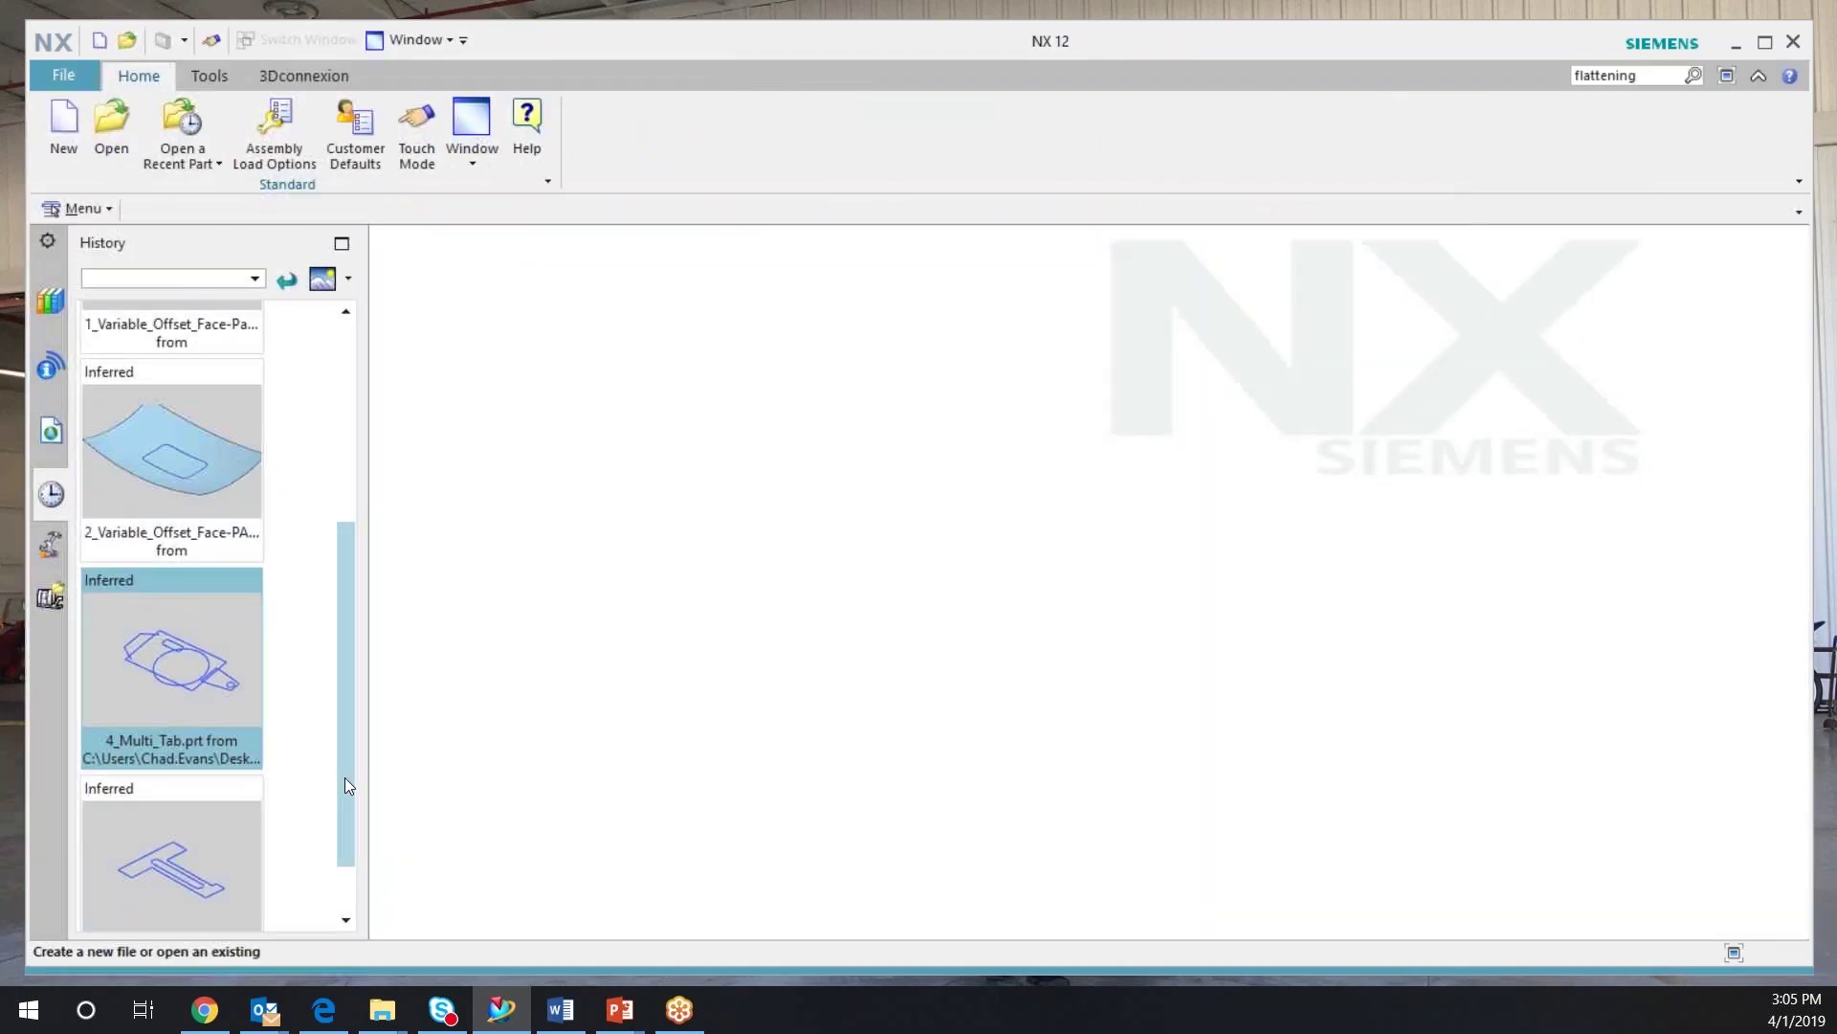
scroll(344, 777, down, 1)
click(195, 842)
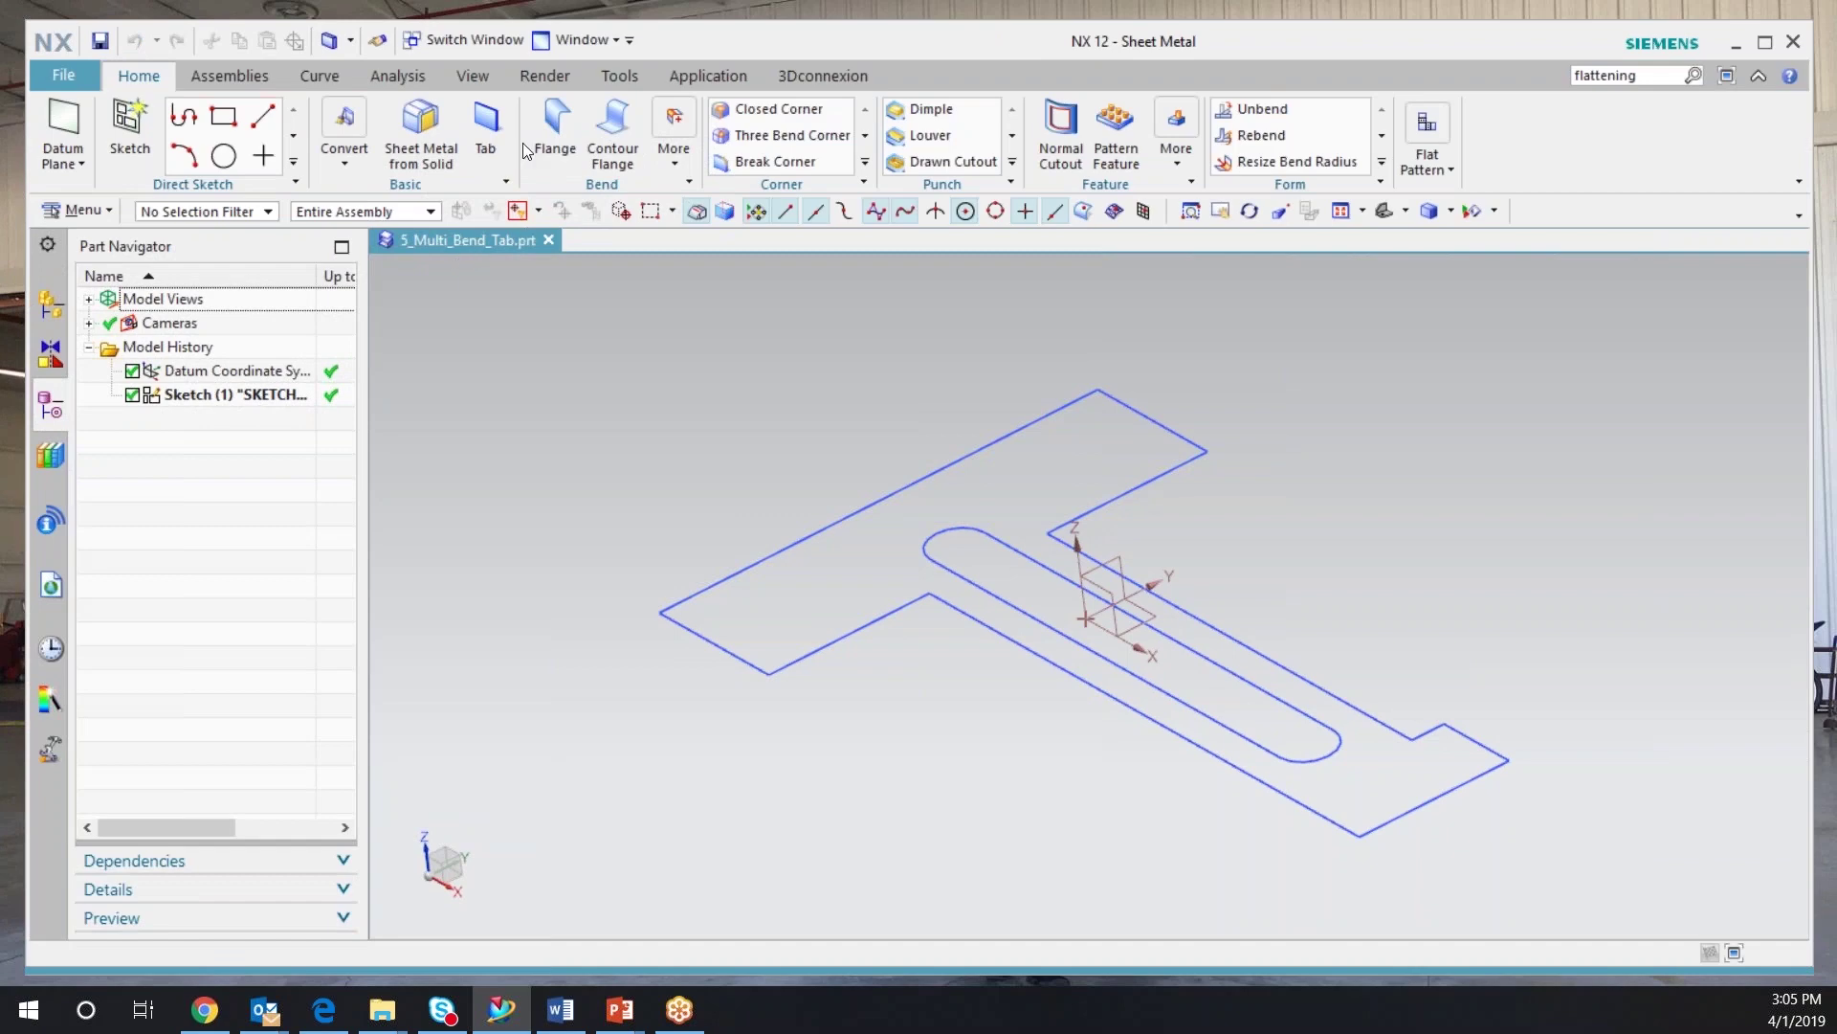
- Create a 3 mm base tab from the T-shaped sketch region using Region Boundary Curves, leaving the long slot open
click(494, 134)
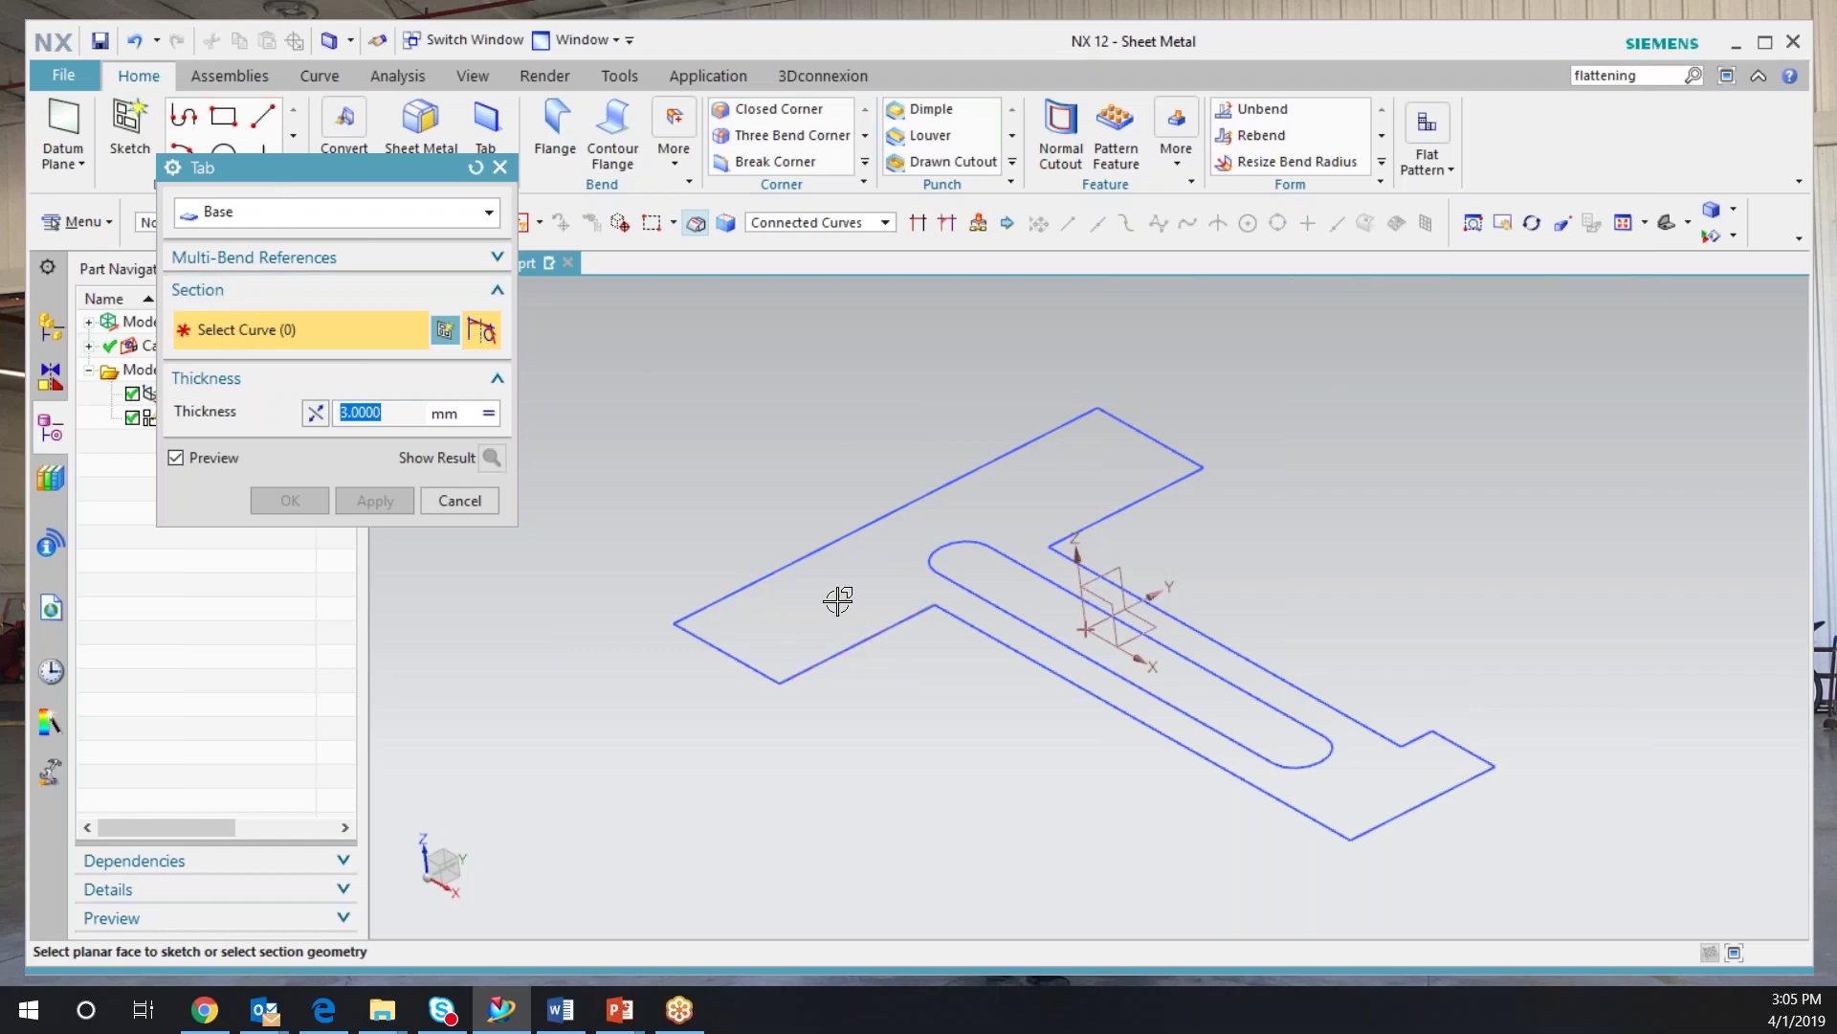
click(868, 225)
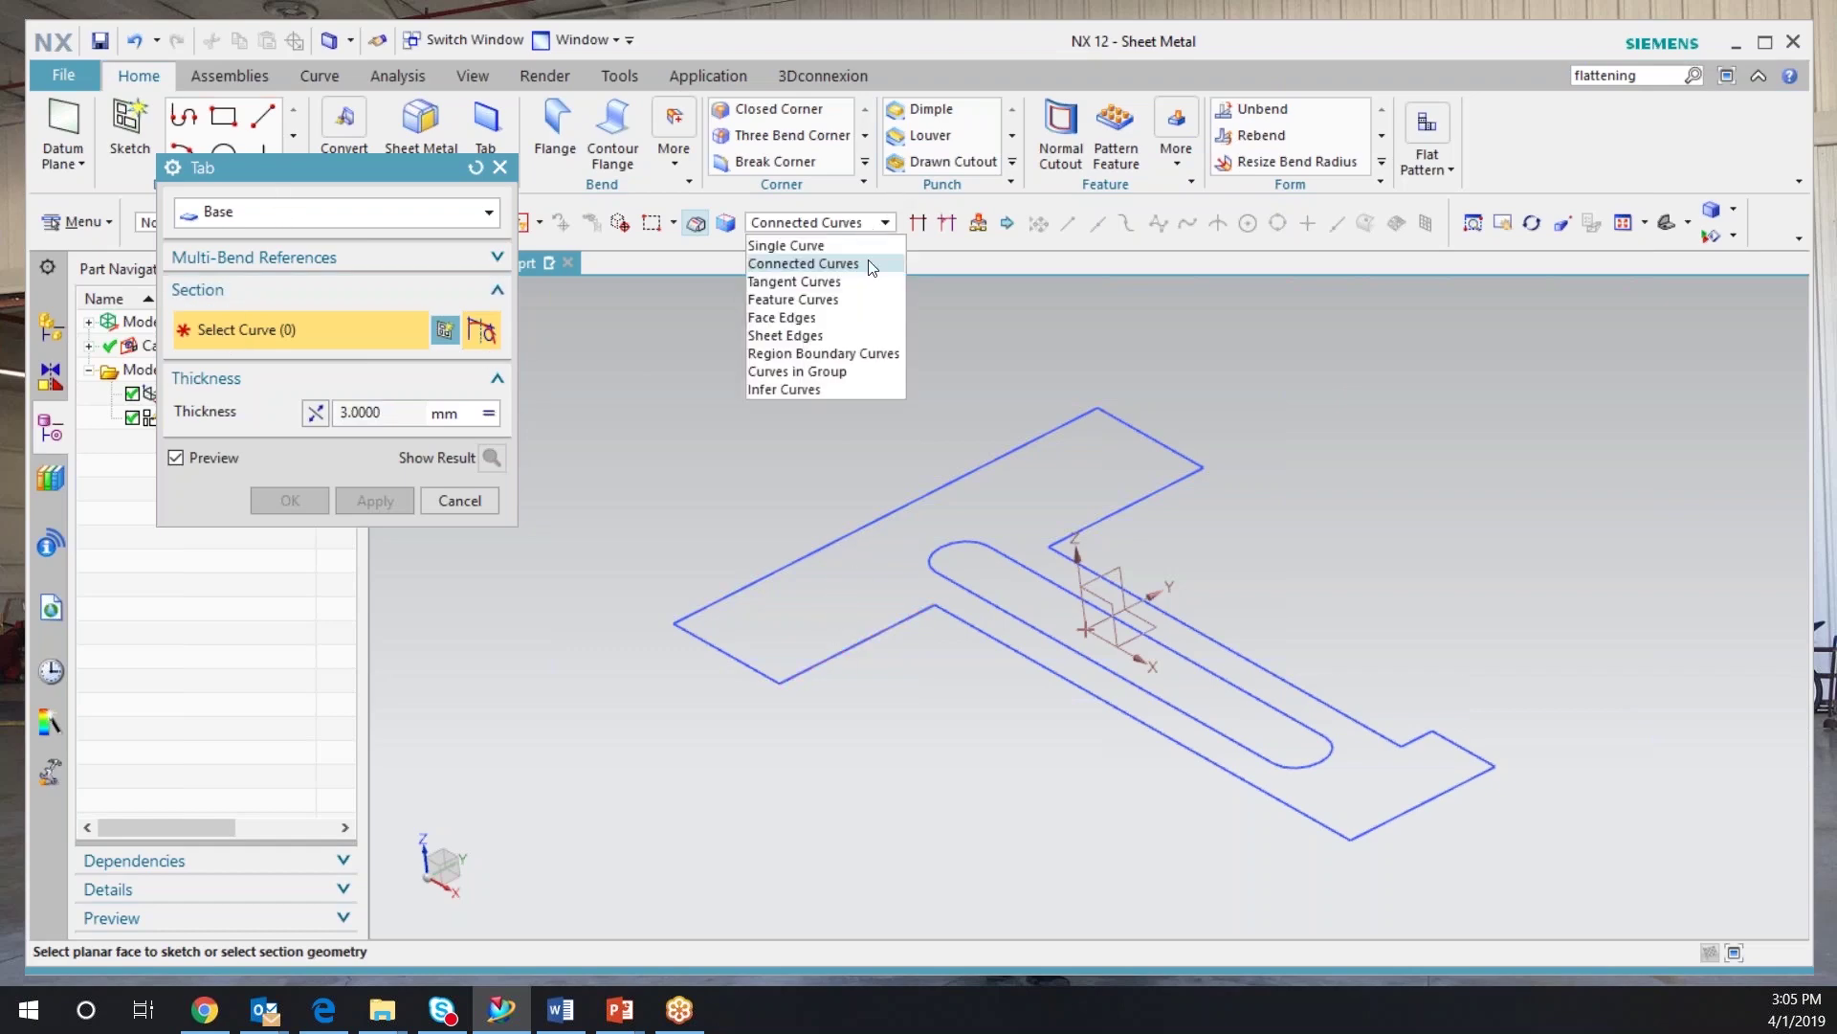
click(864, 352)
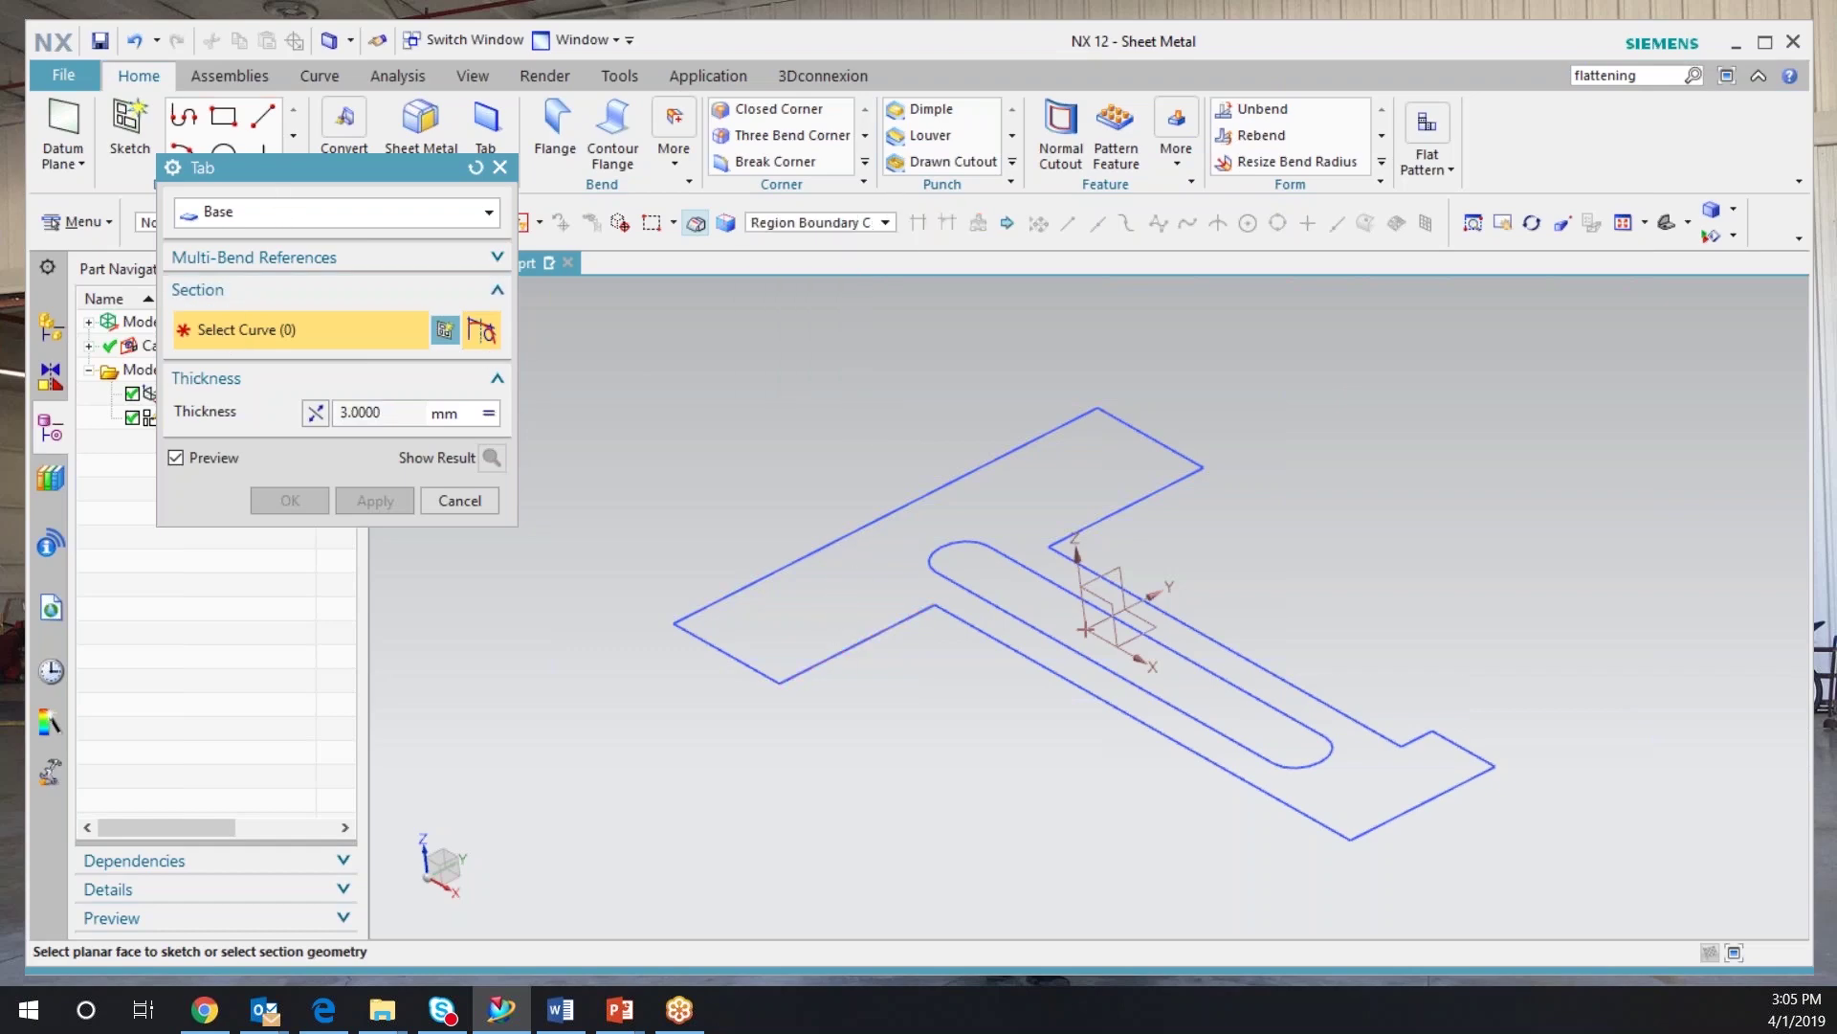
click(838, 597)
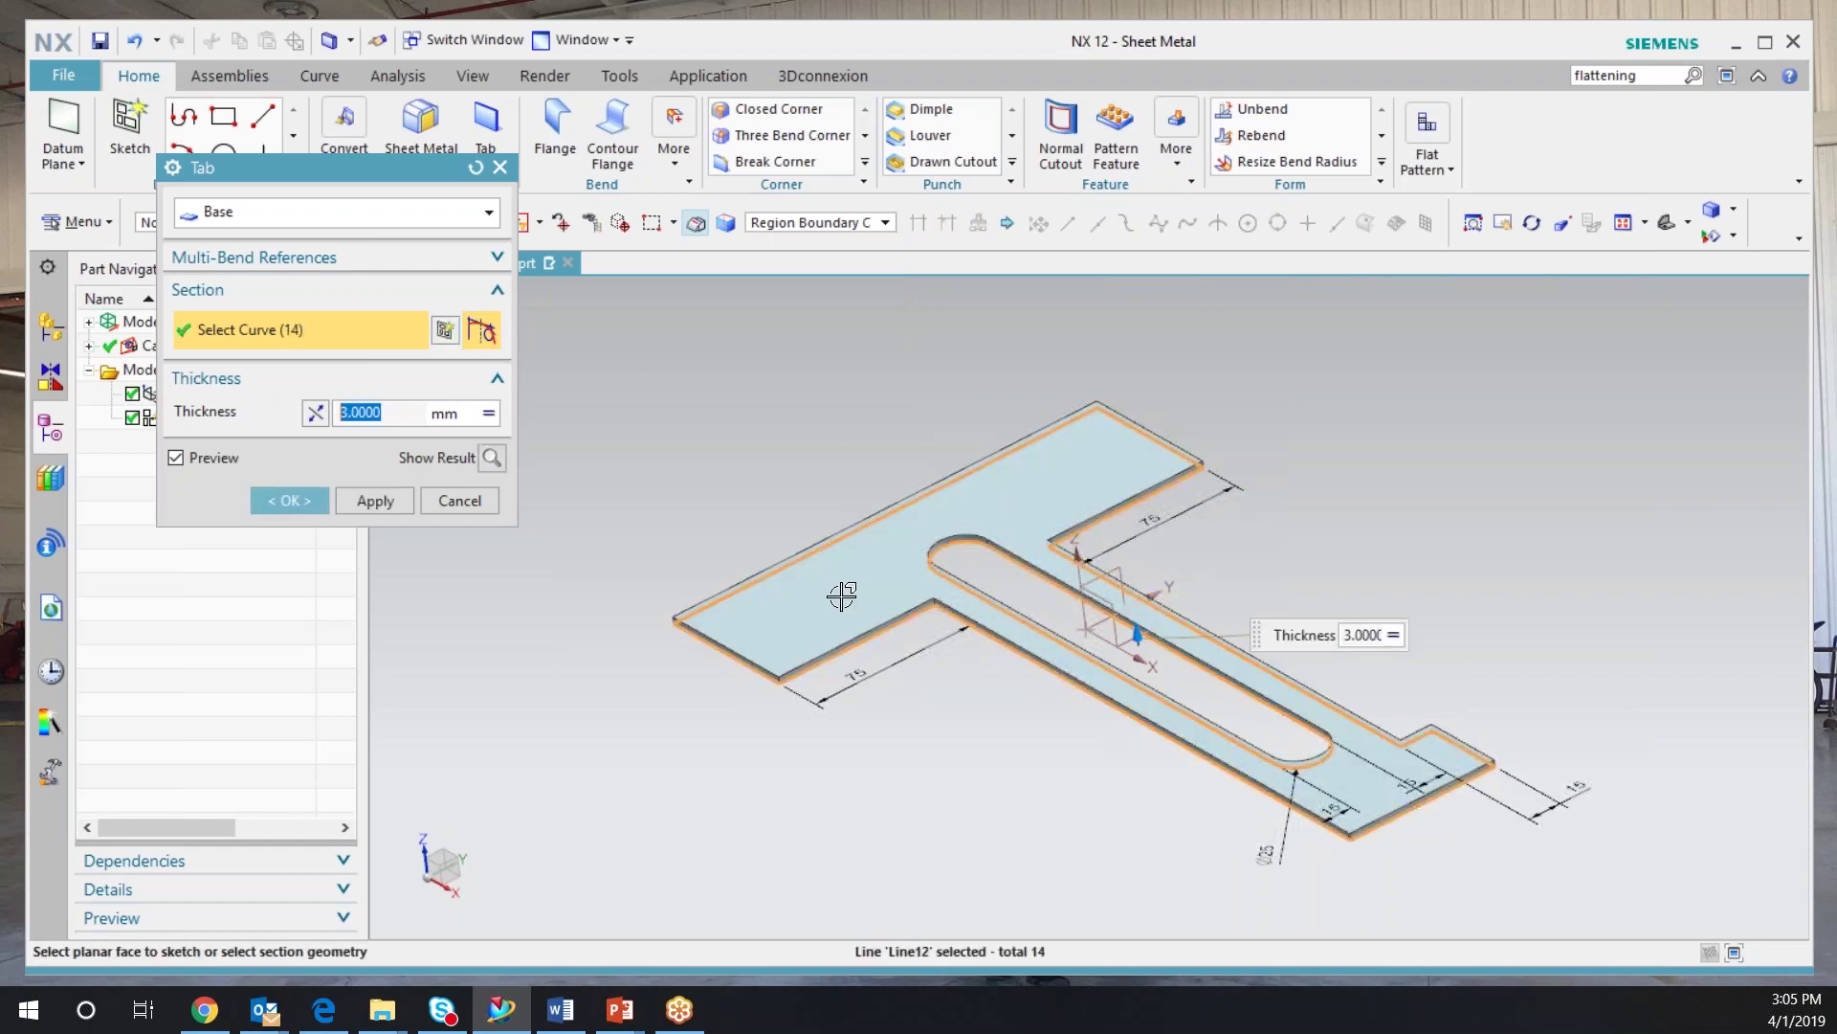
click(289, 501)
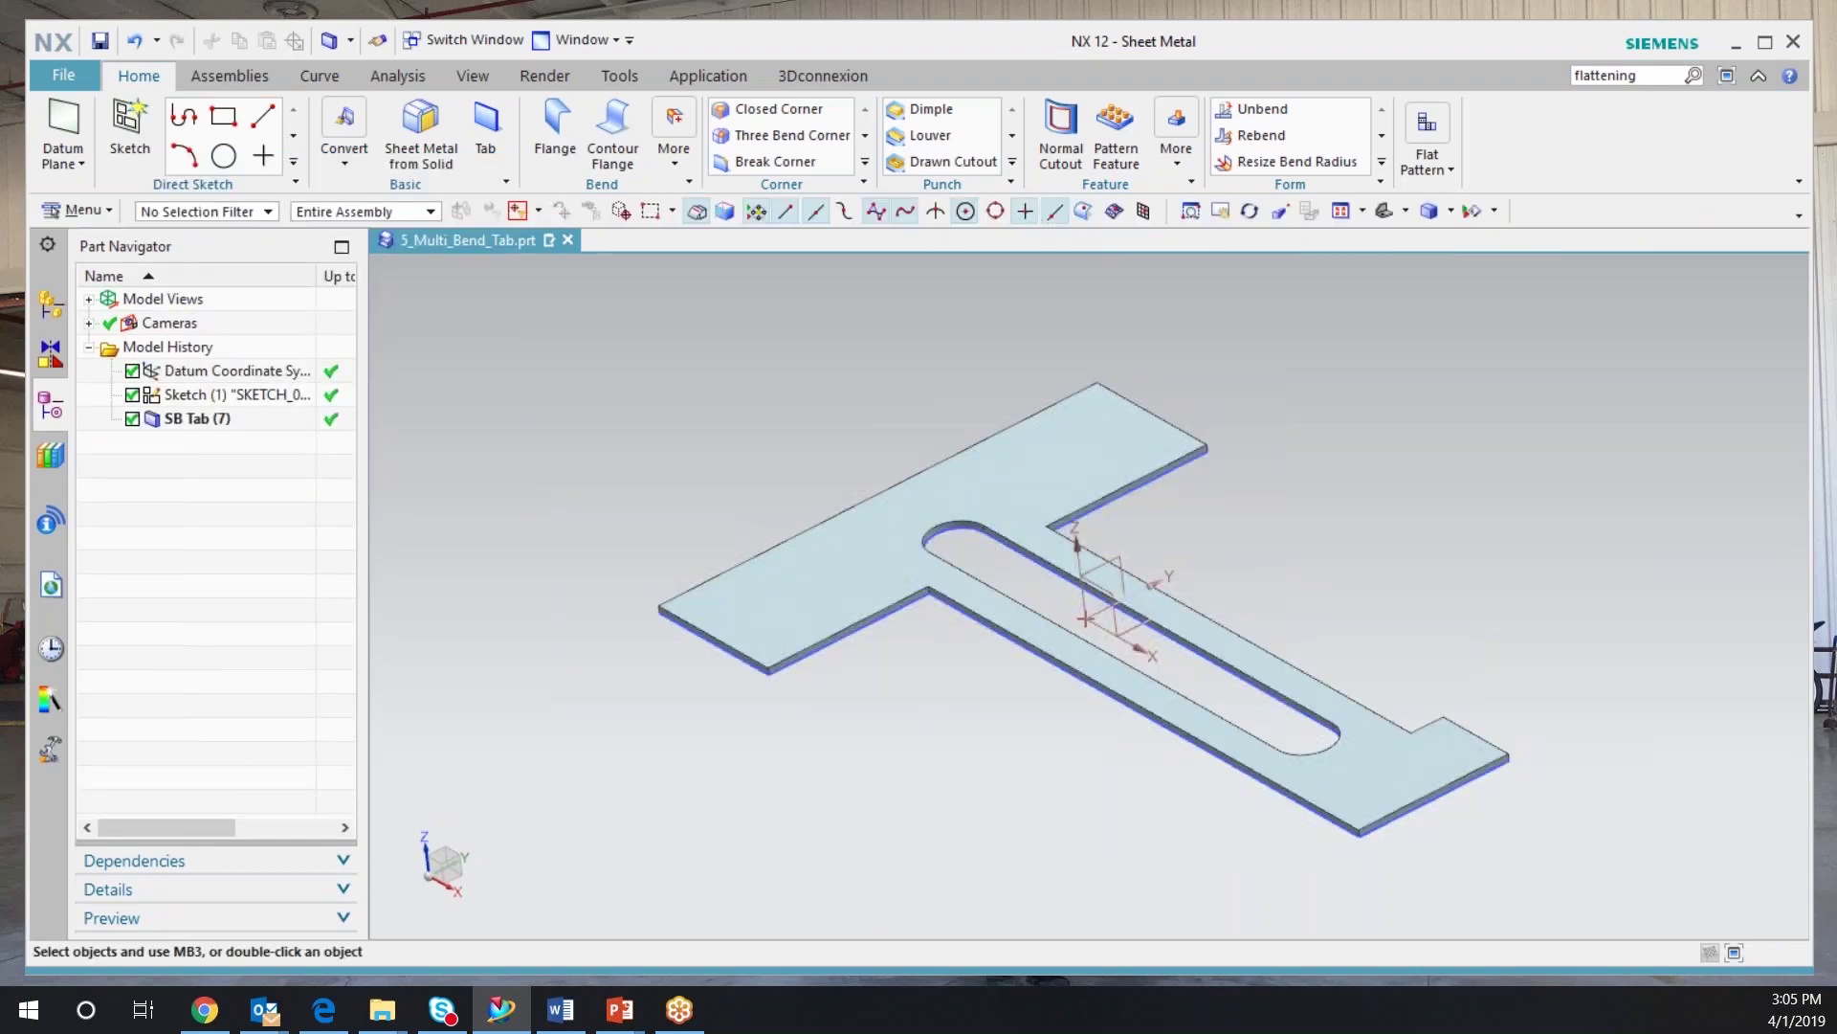
- Start a full-width flange, 24 mm long, on the positive-Y end edges of the crossbar and the small foot
click(555, 127)
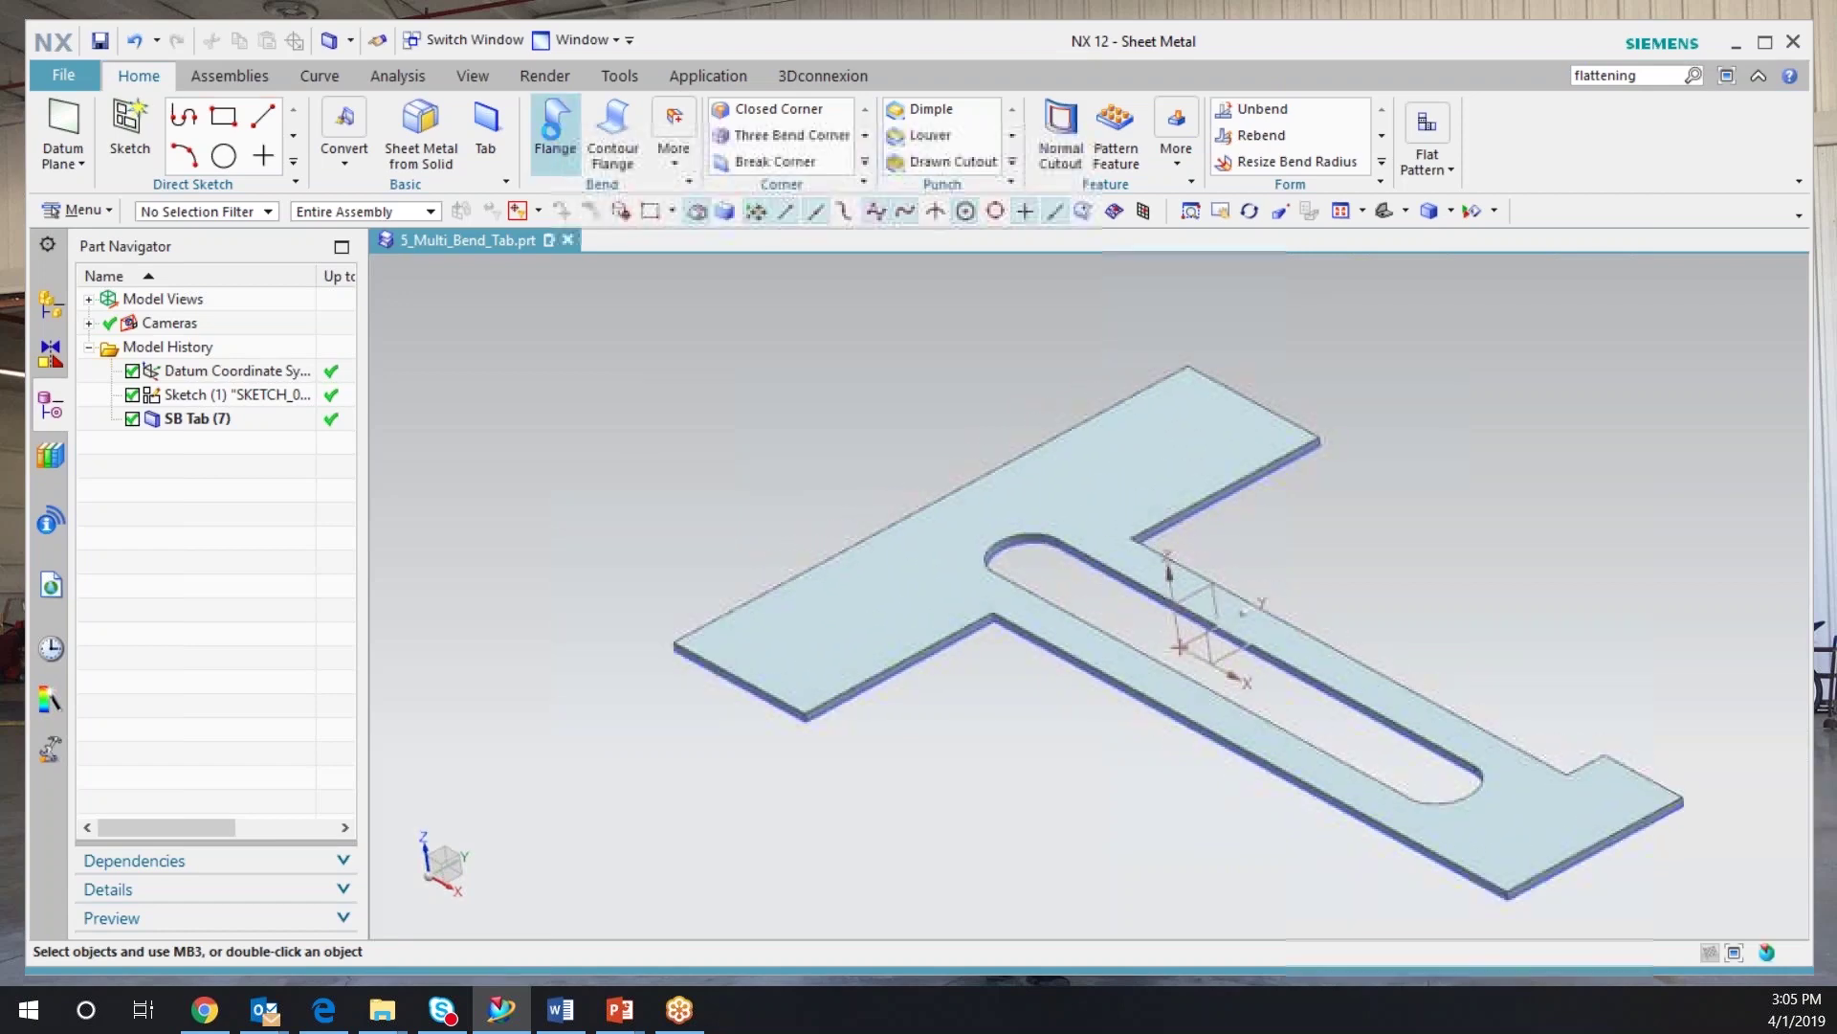
click(1263, 397)
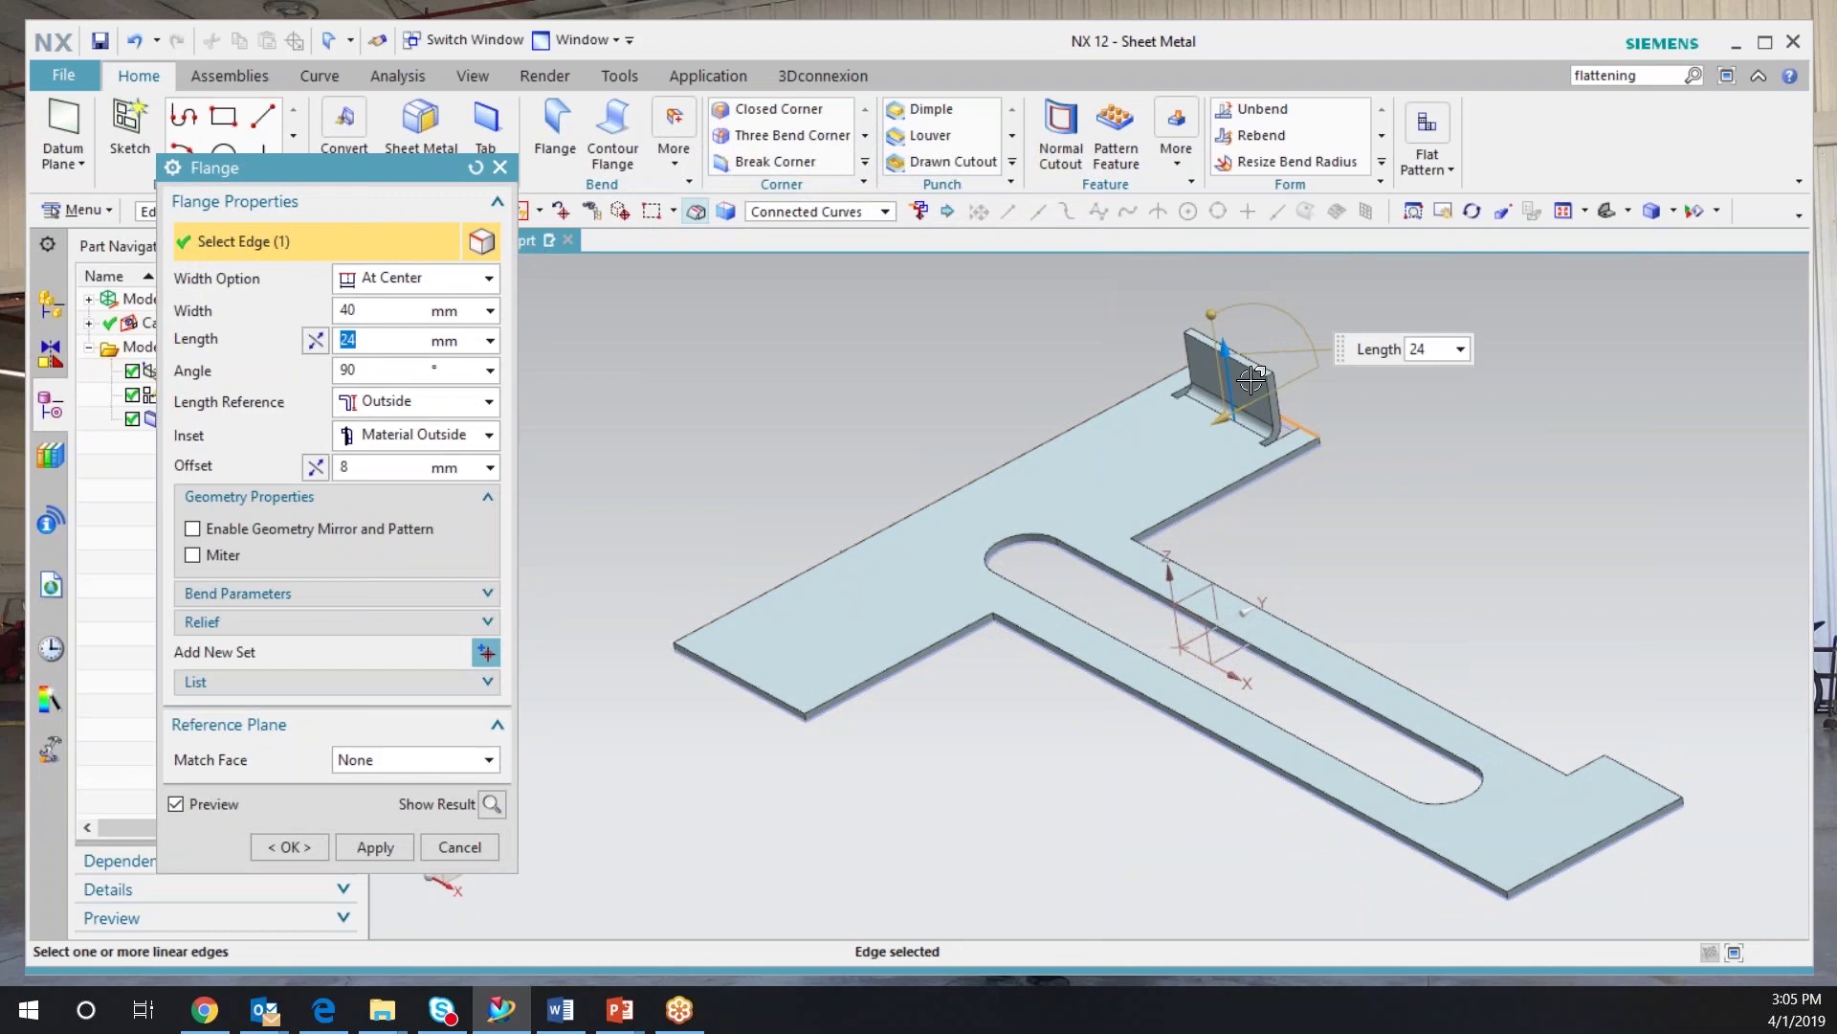
click(402, 280)
click(386, 312)
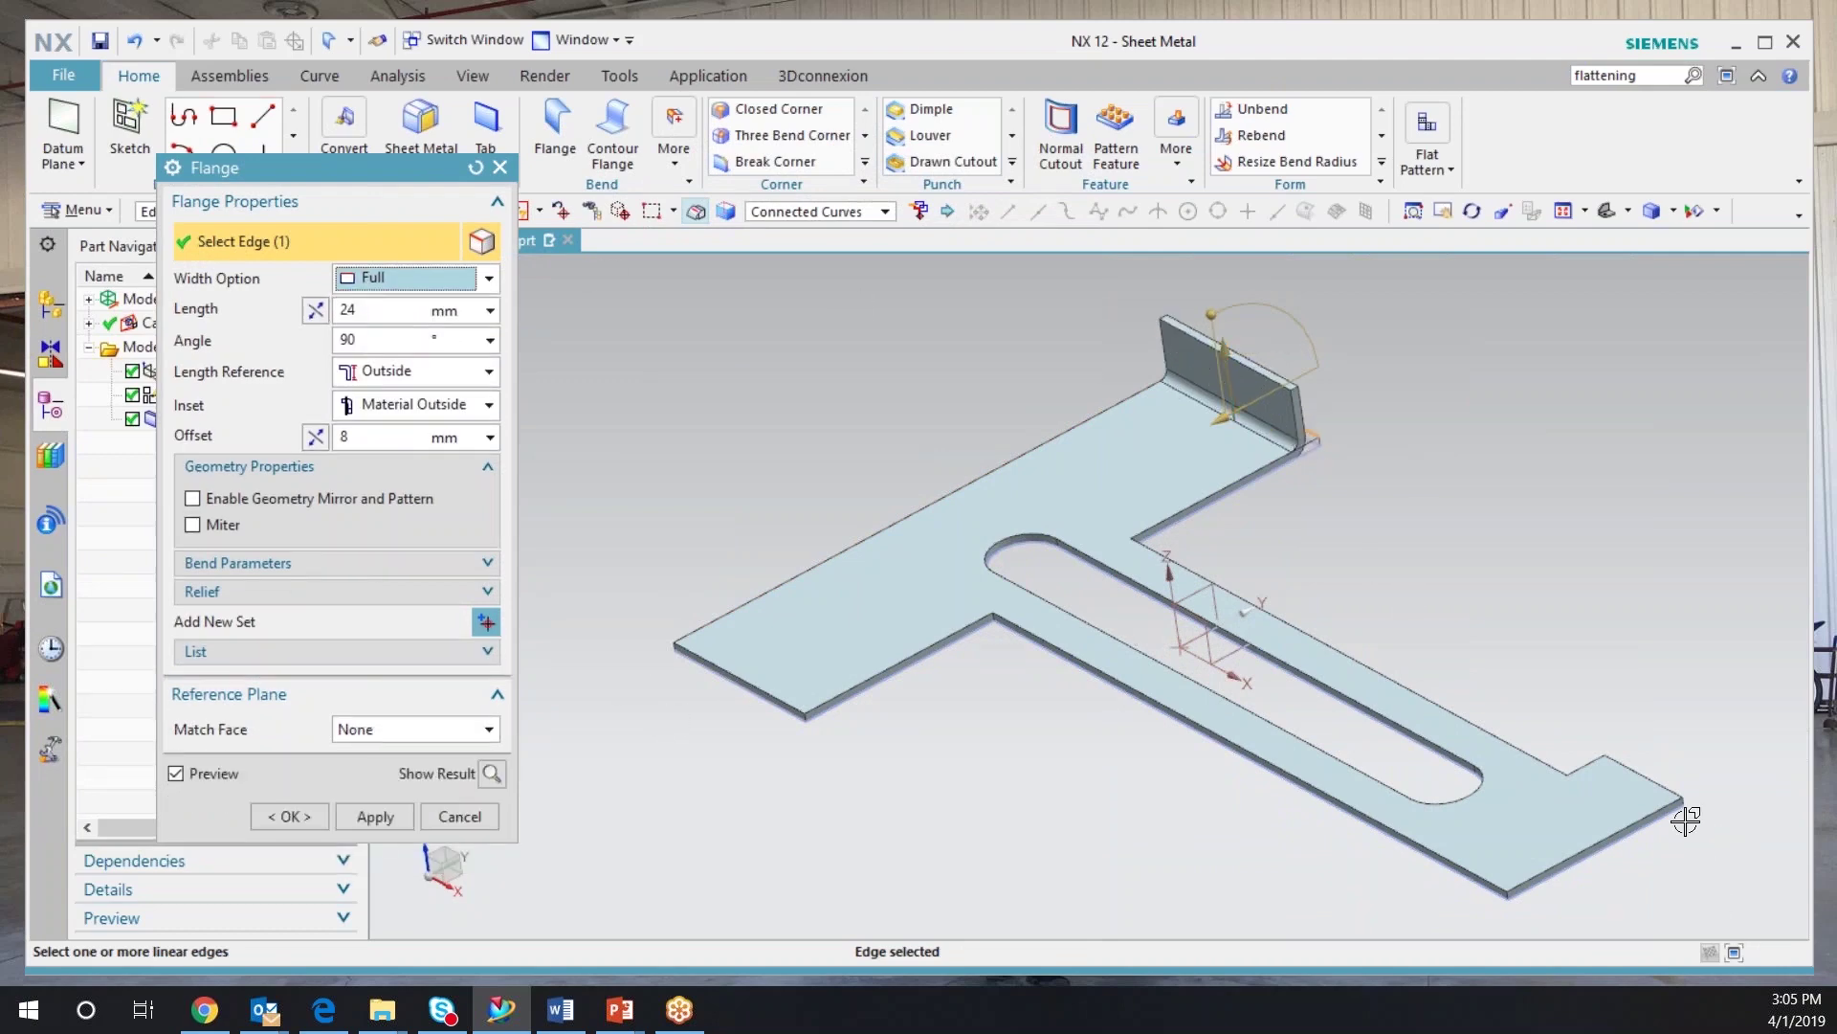
click(1650, 778)
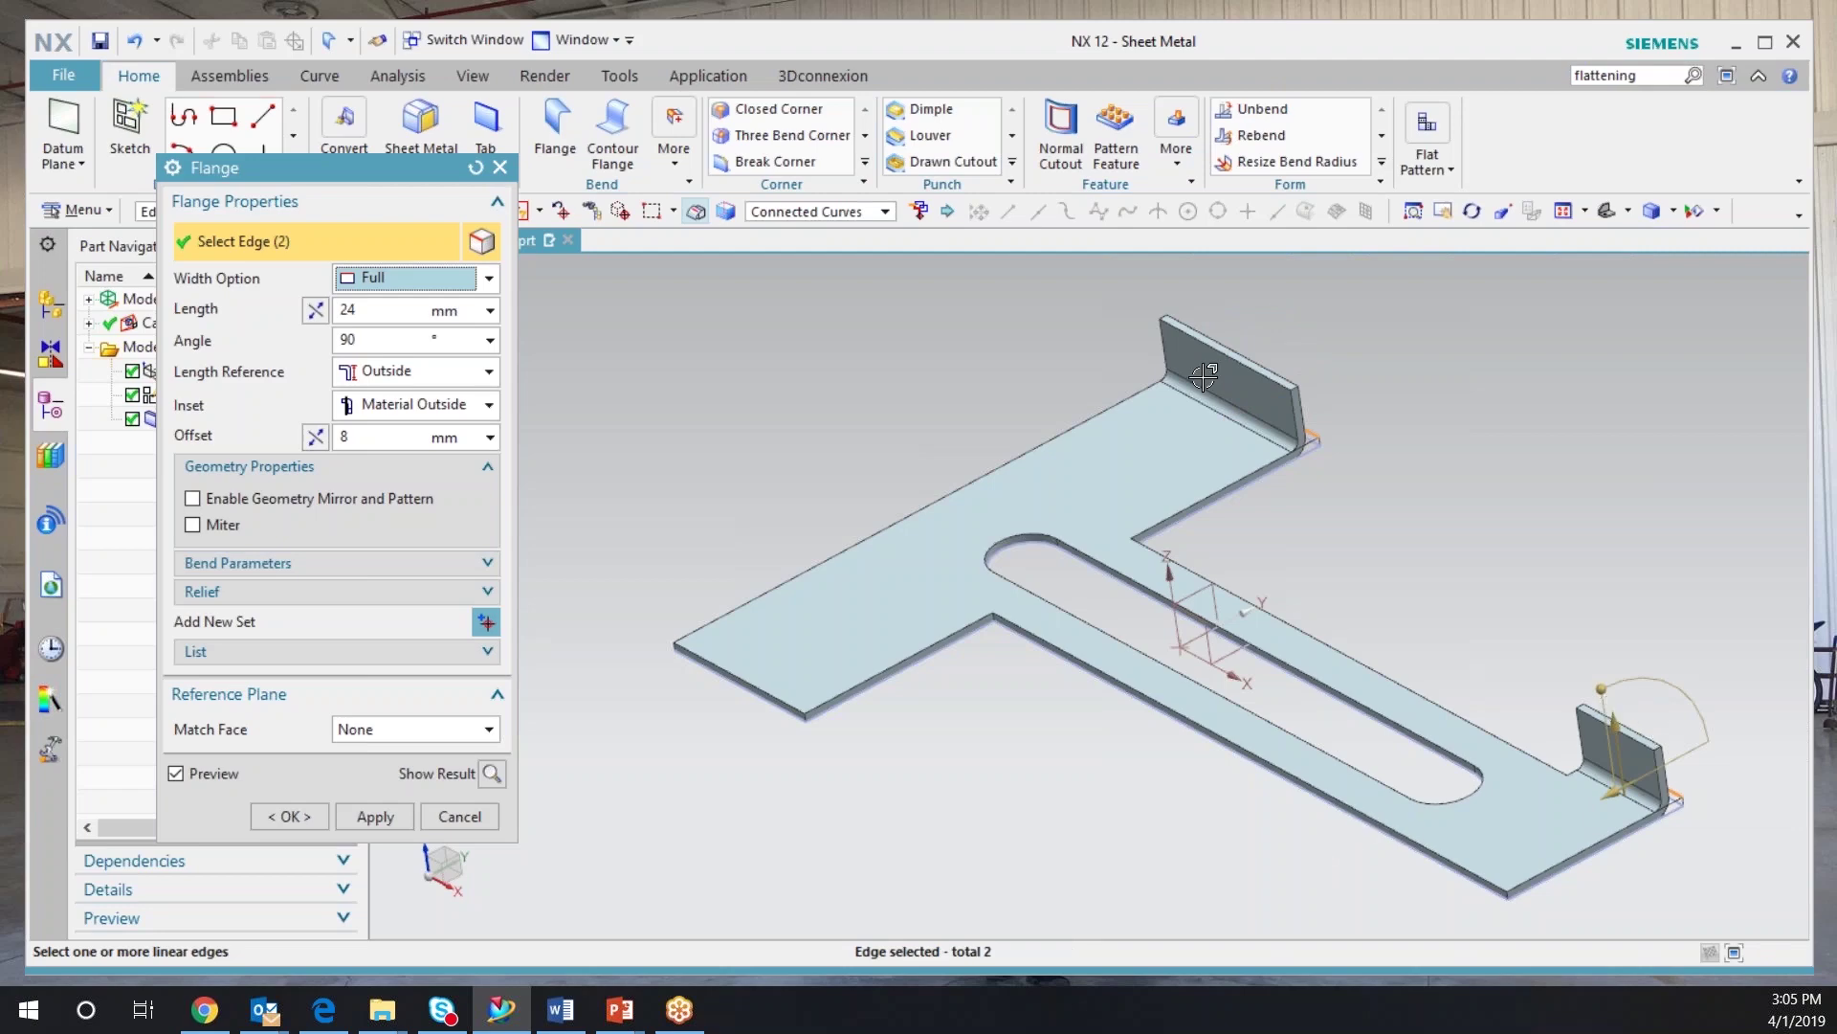
- Add the crossbar's negative-Y end edge to the flange, set the shared angle to 32°, and apply it
drag(1601, 689, 1639, 638)
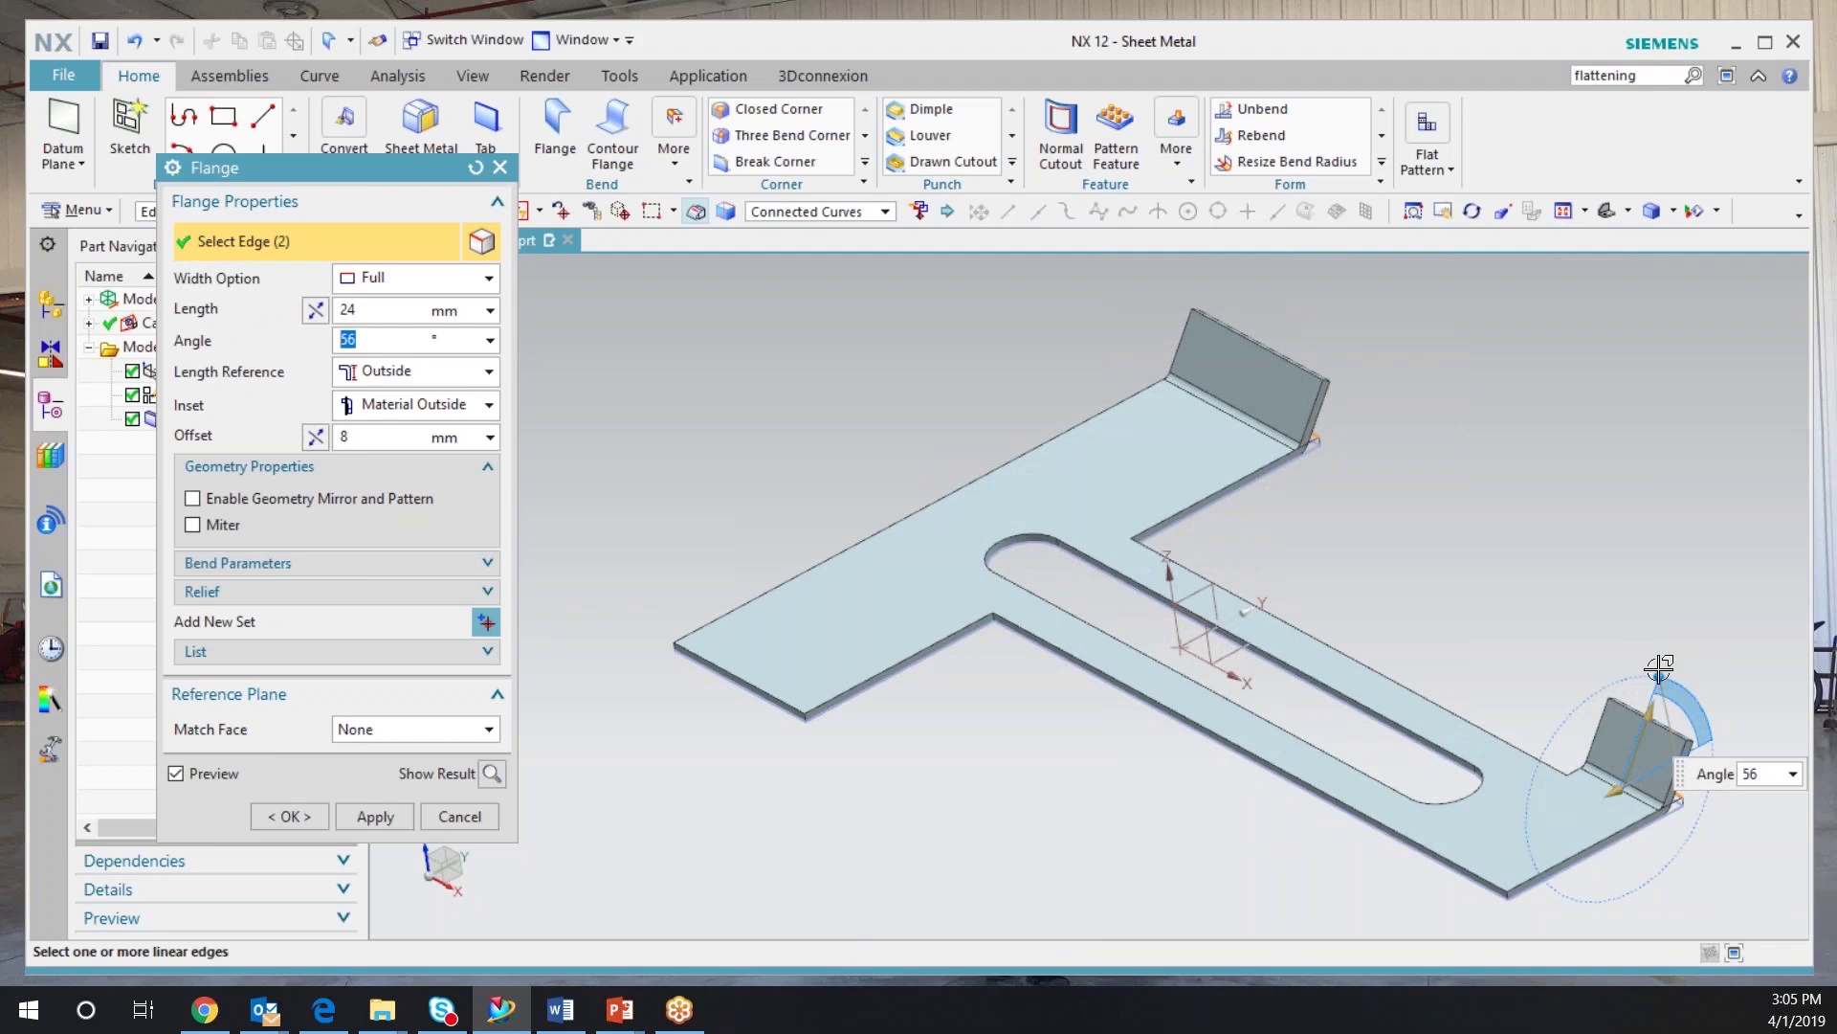
click(756, 706)
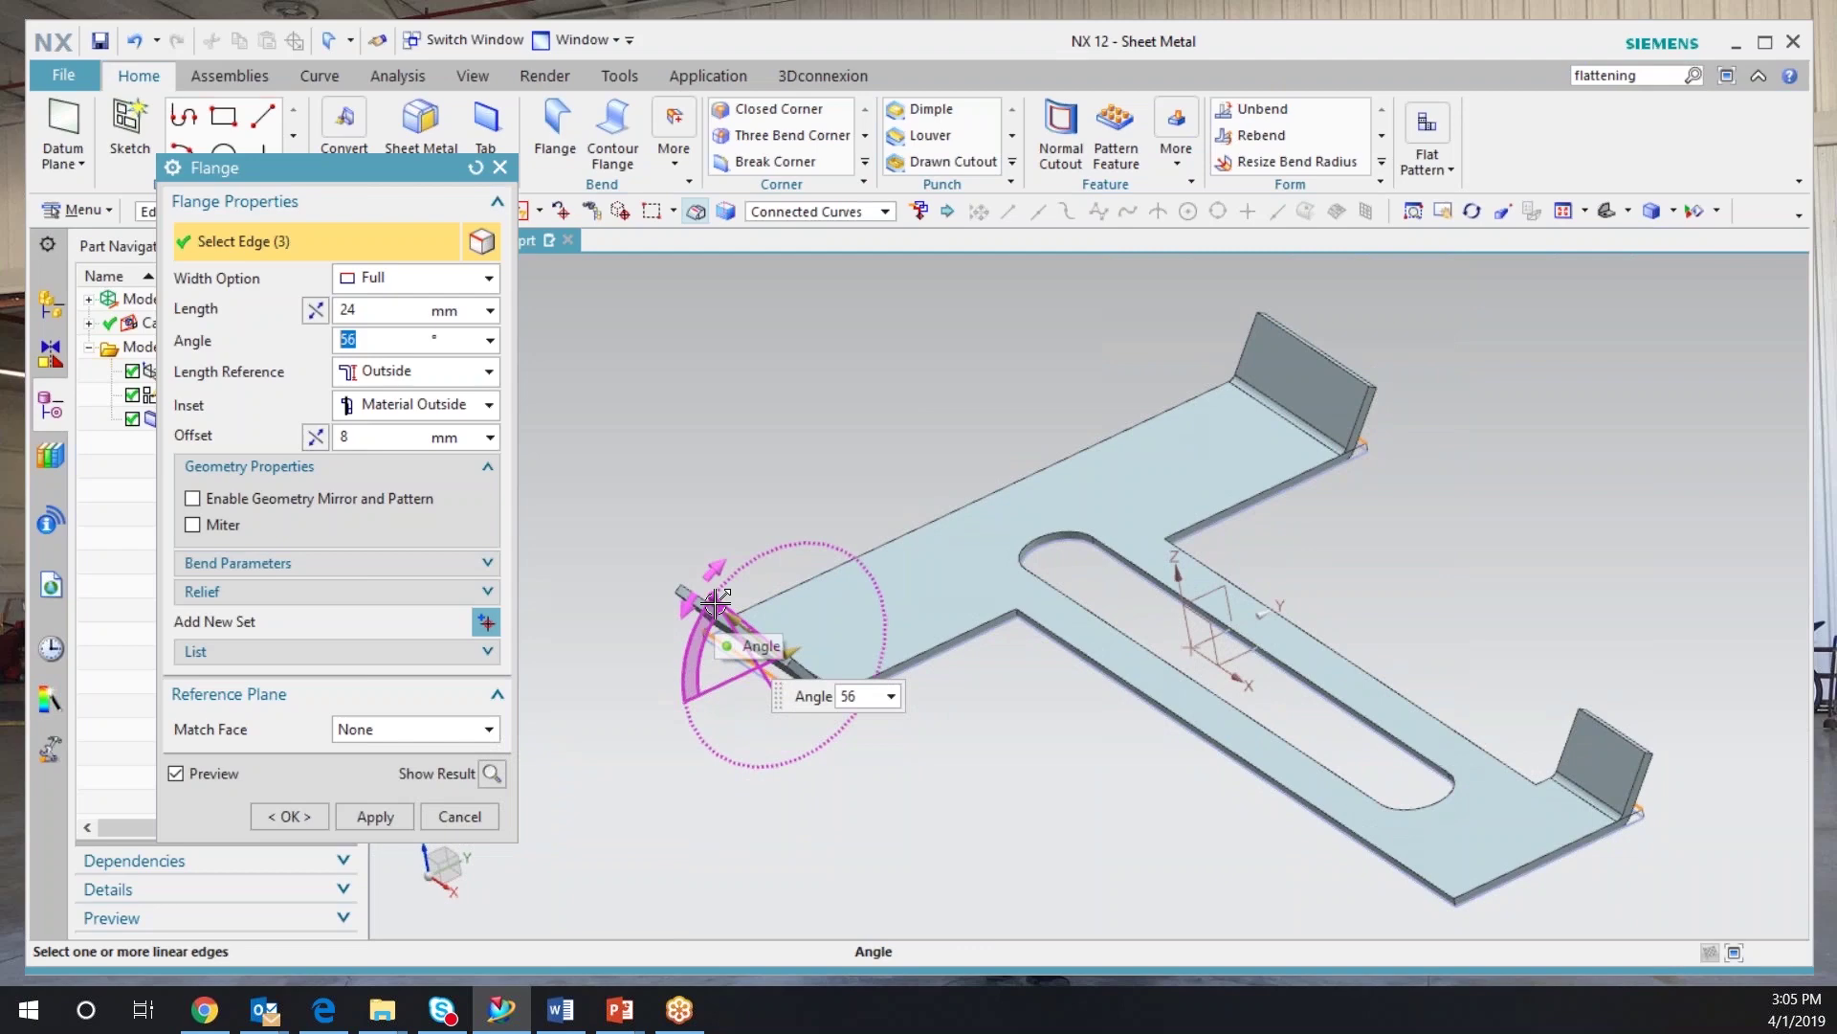
drag(700, 640, 659, 645)
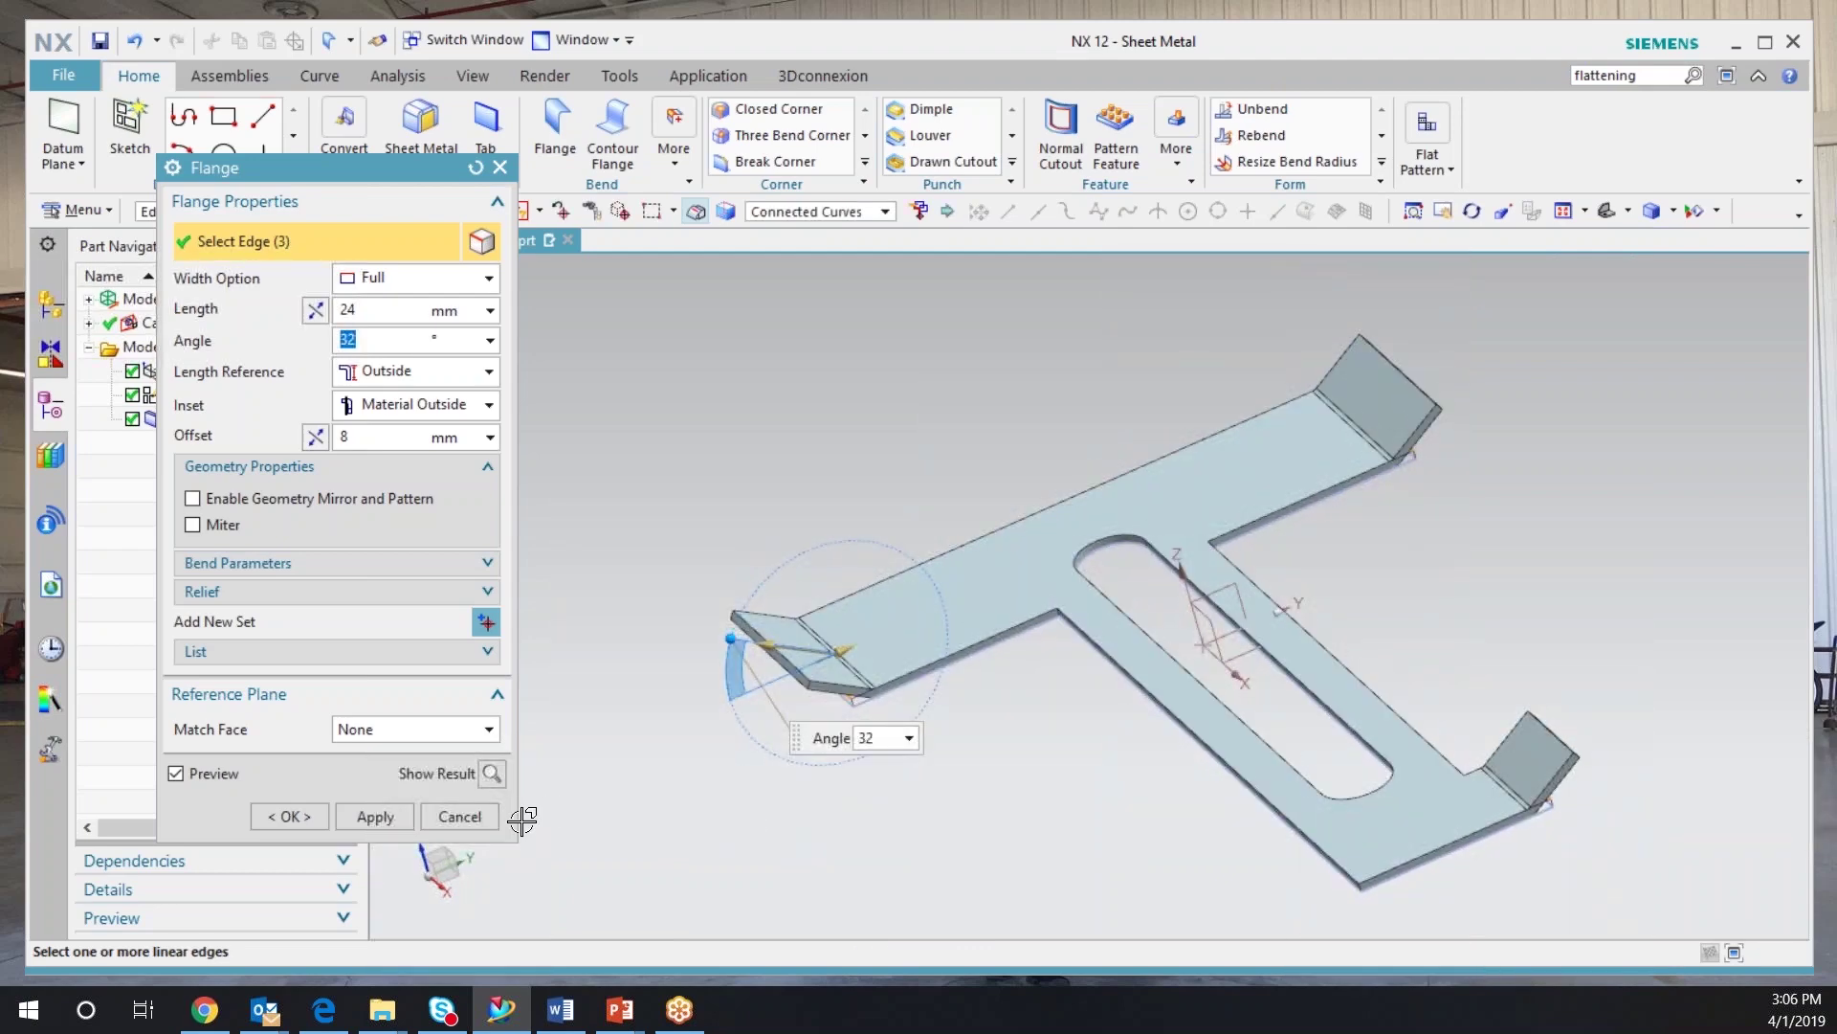
click(375, 815)
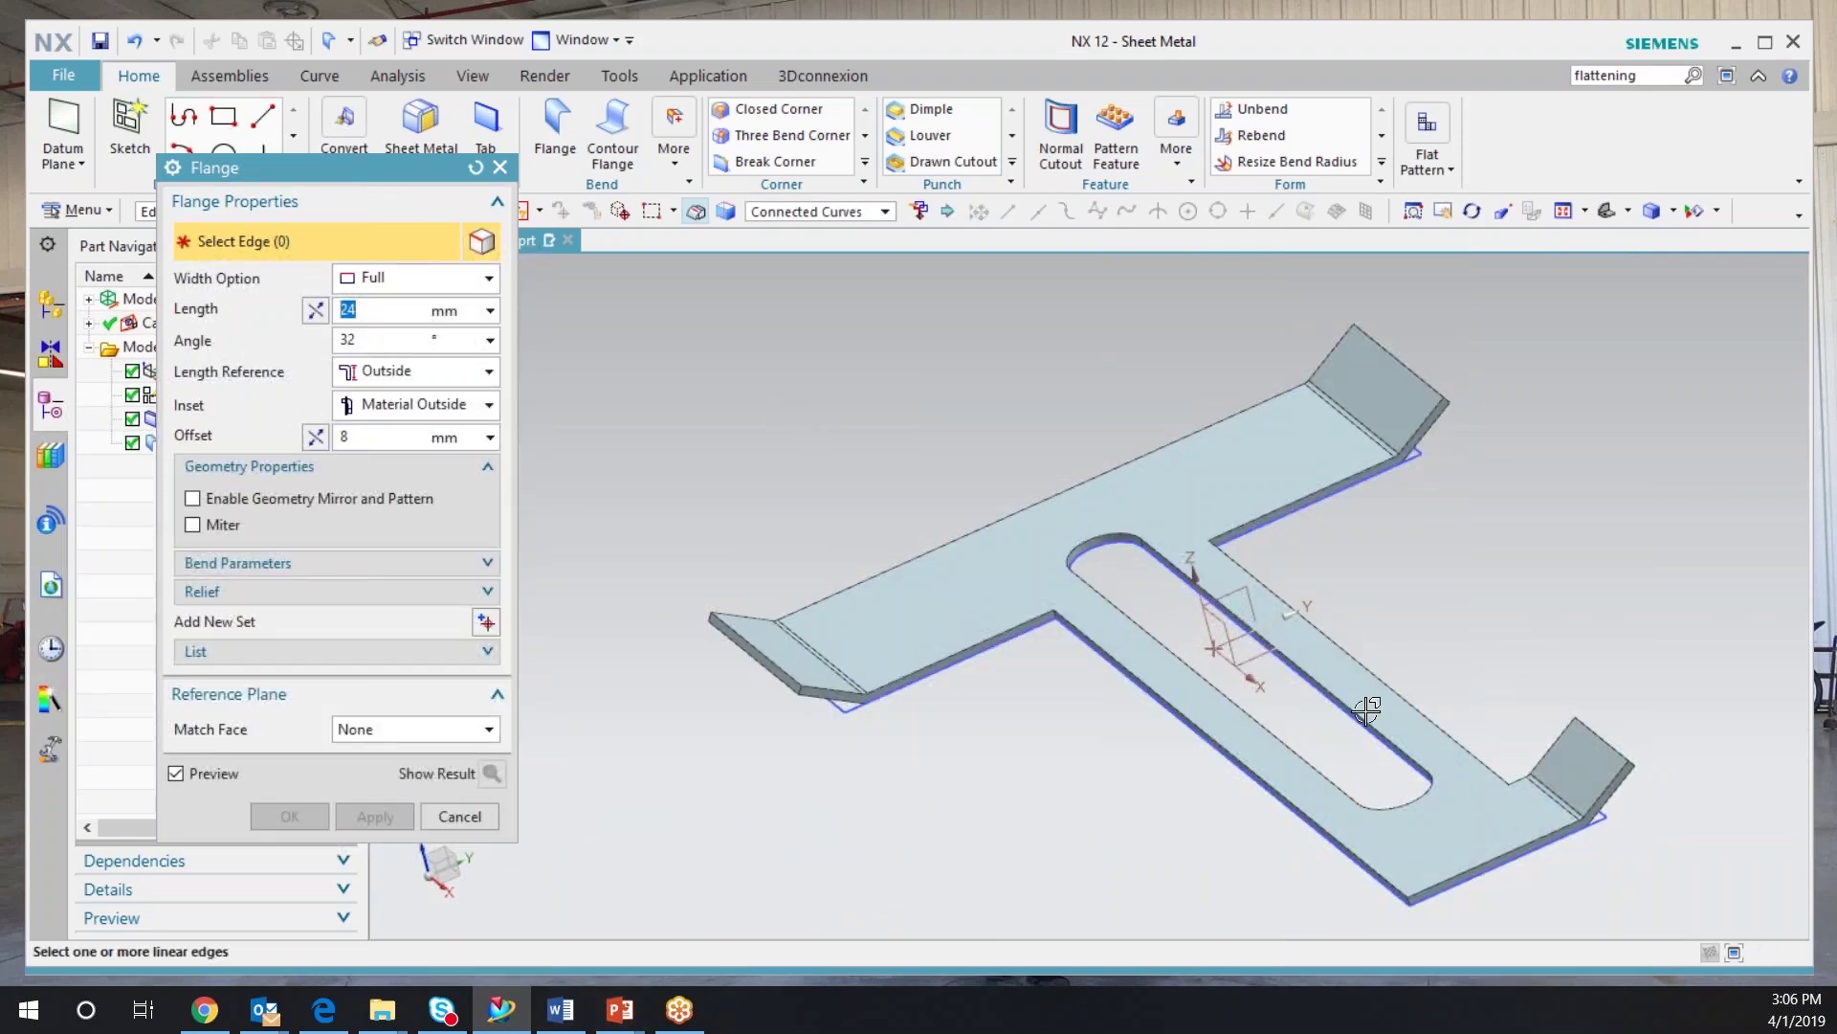
- Start a flange with reset default settings on the stem's positive-Y edge, using the At Center width option with a 40 mm width
middle_drag(1366, 711, 1403, 673)
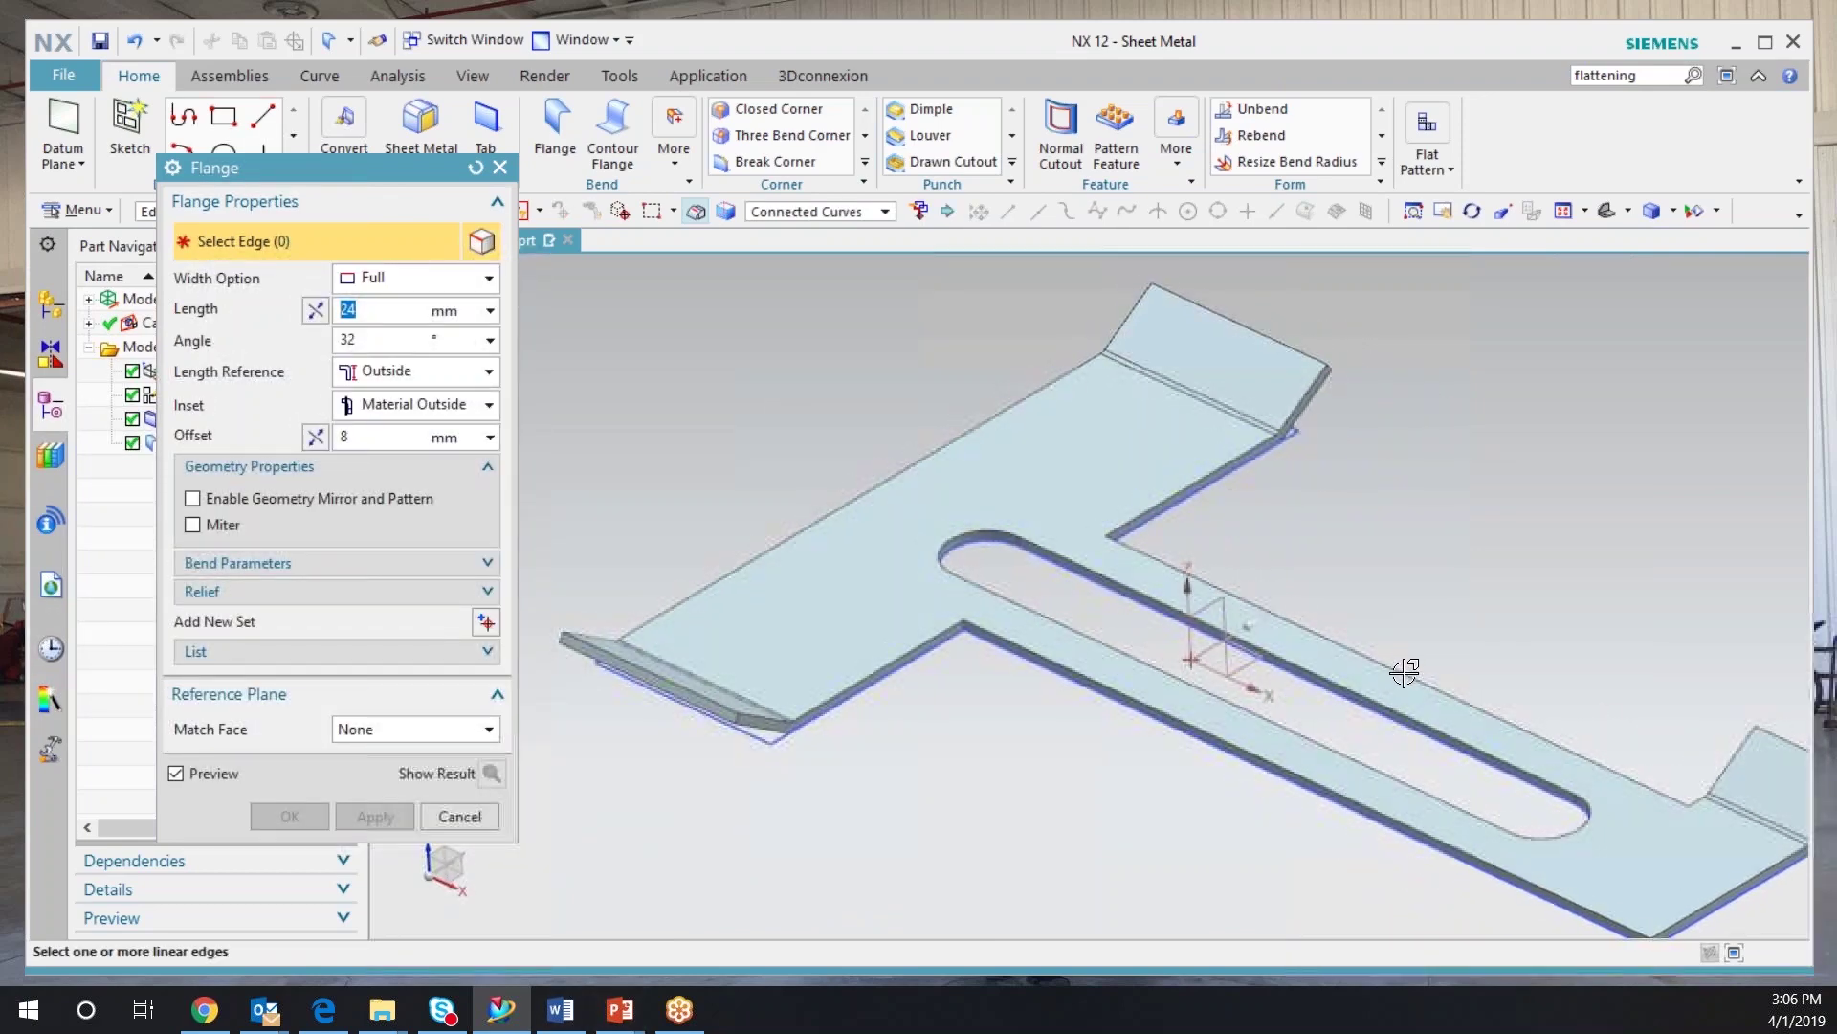
click(474, 168)
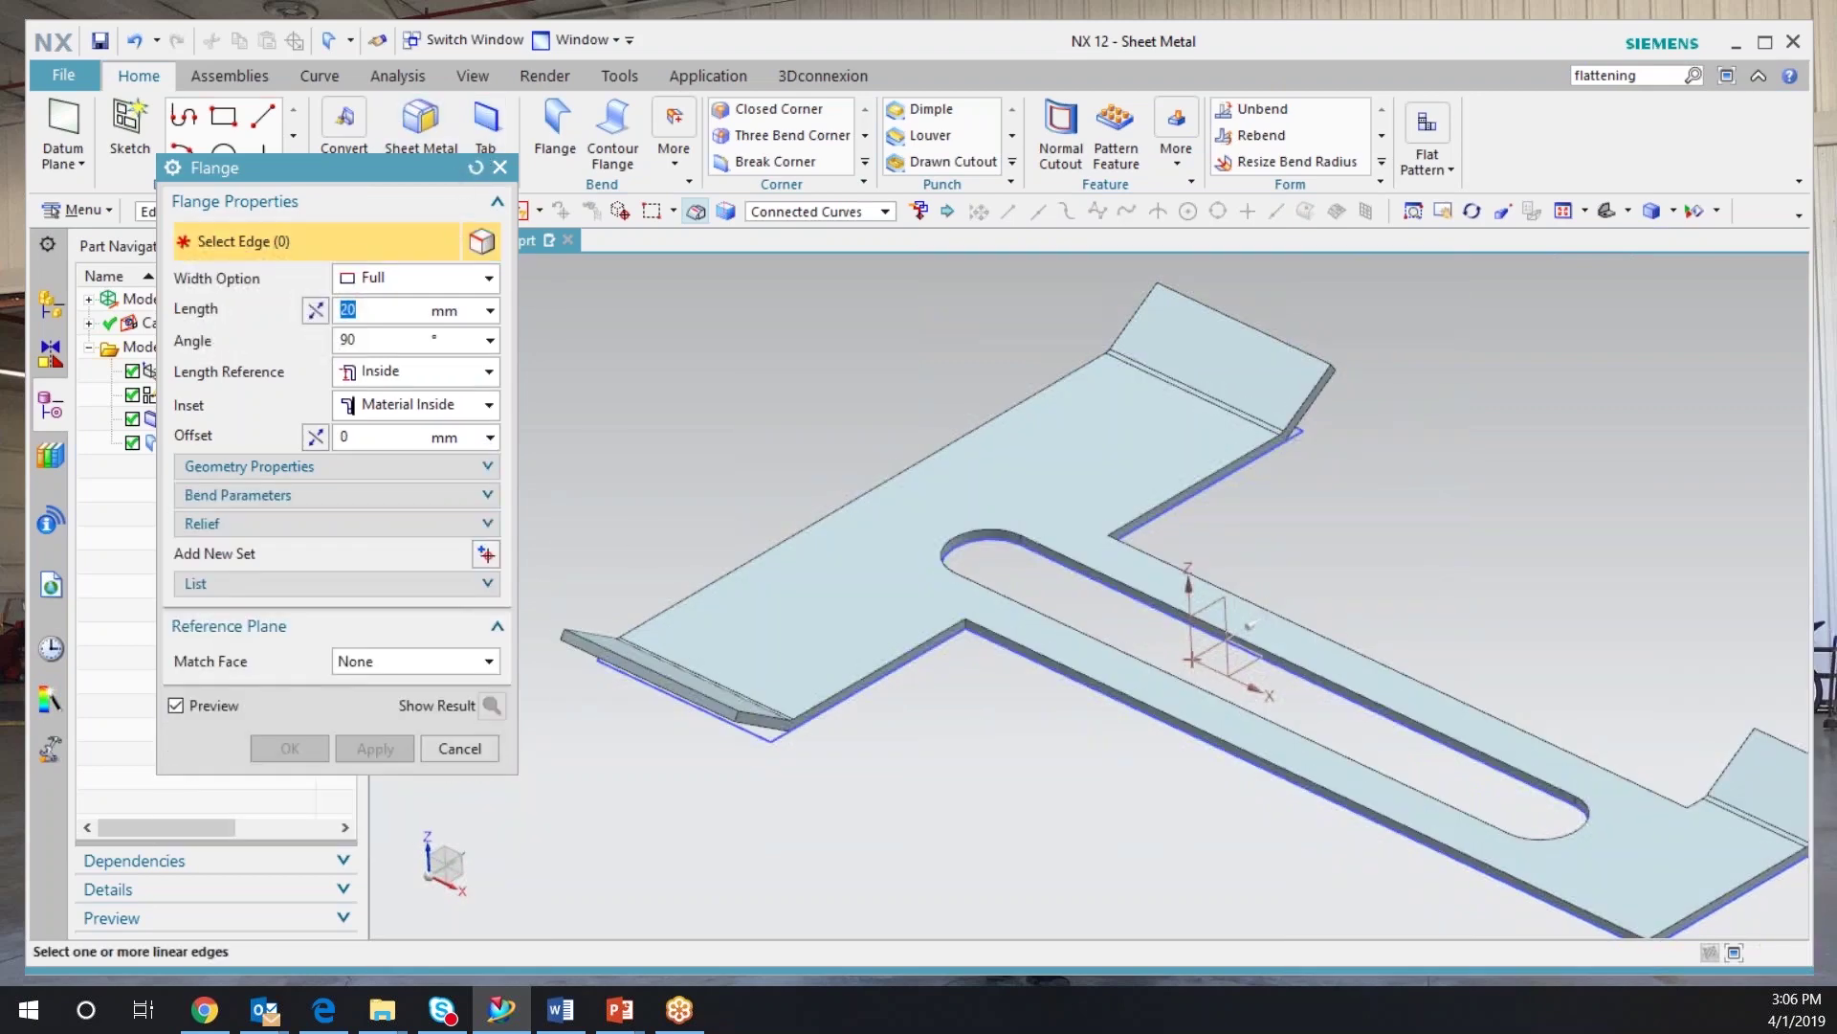
click(1399, 672)
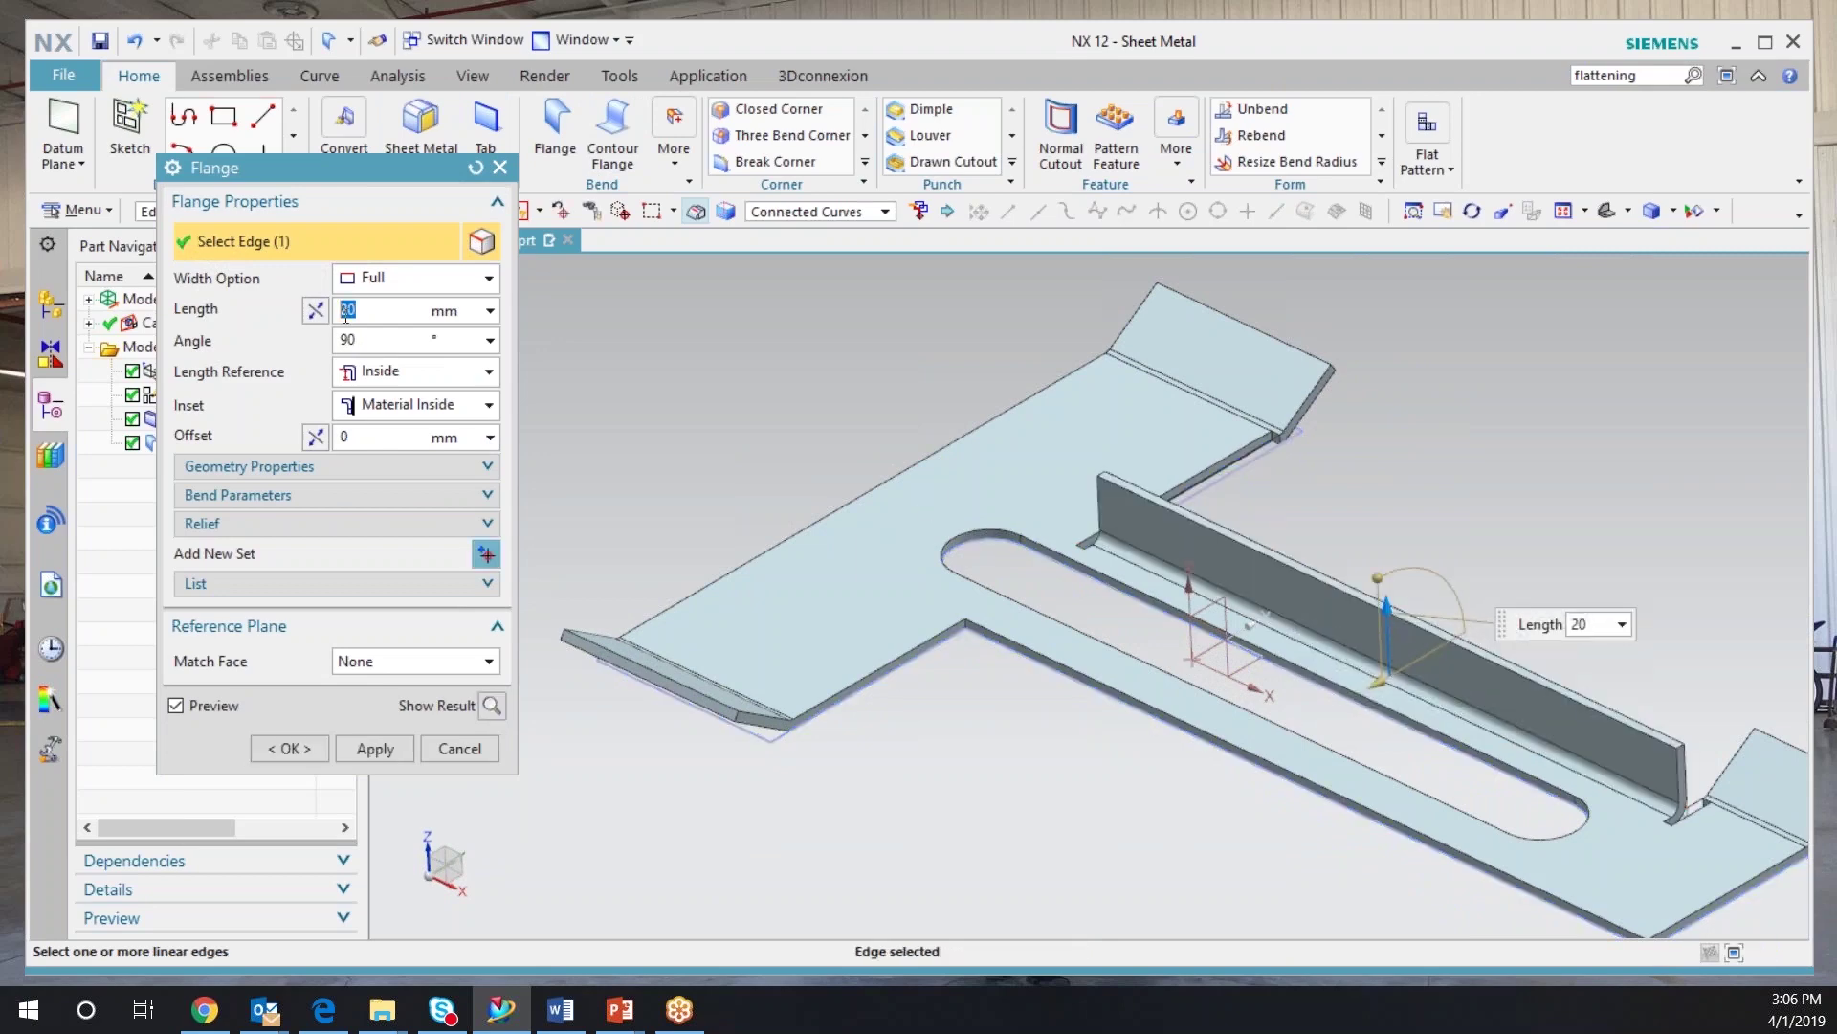
click(376, 279)
click(398, 329)
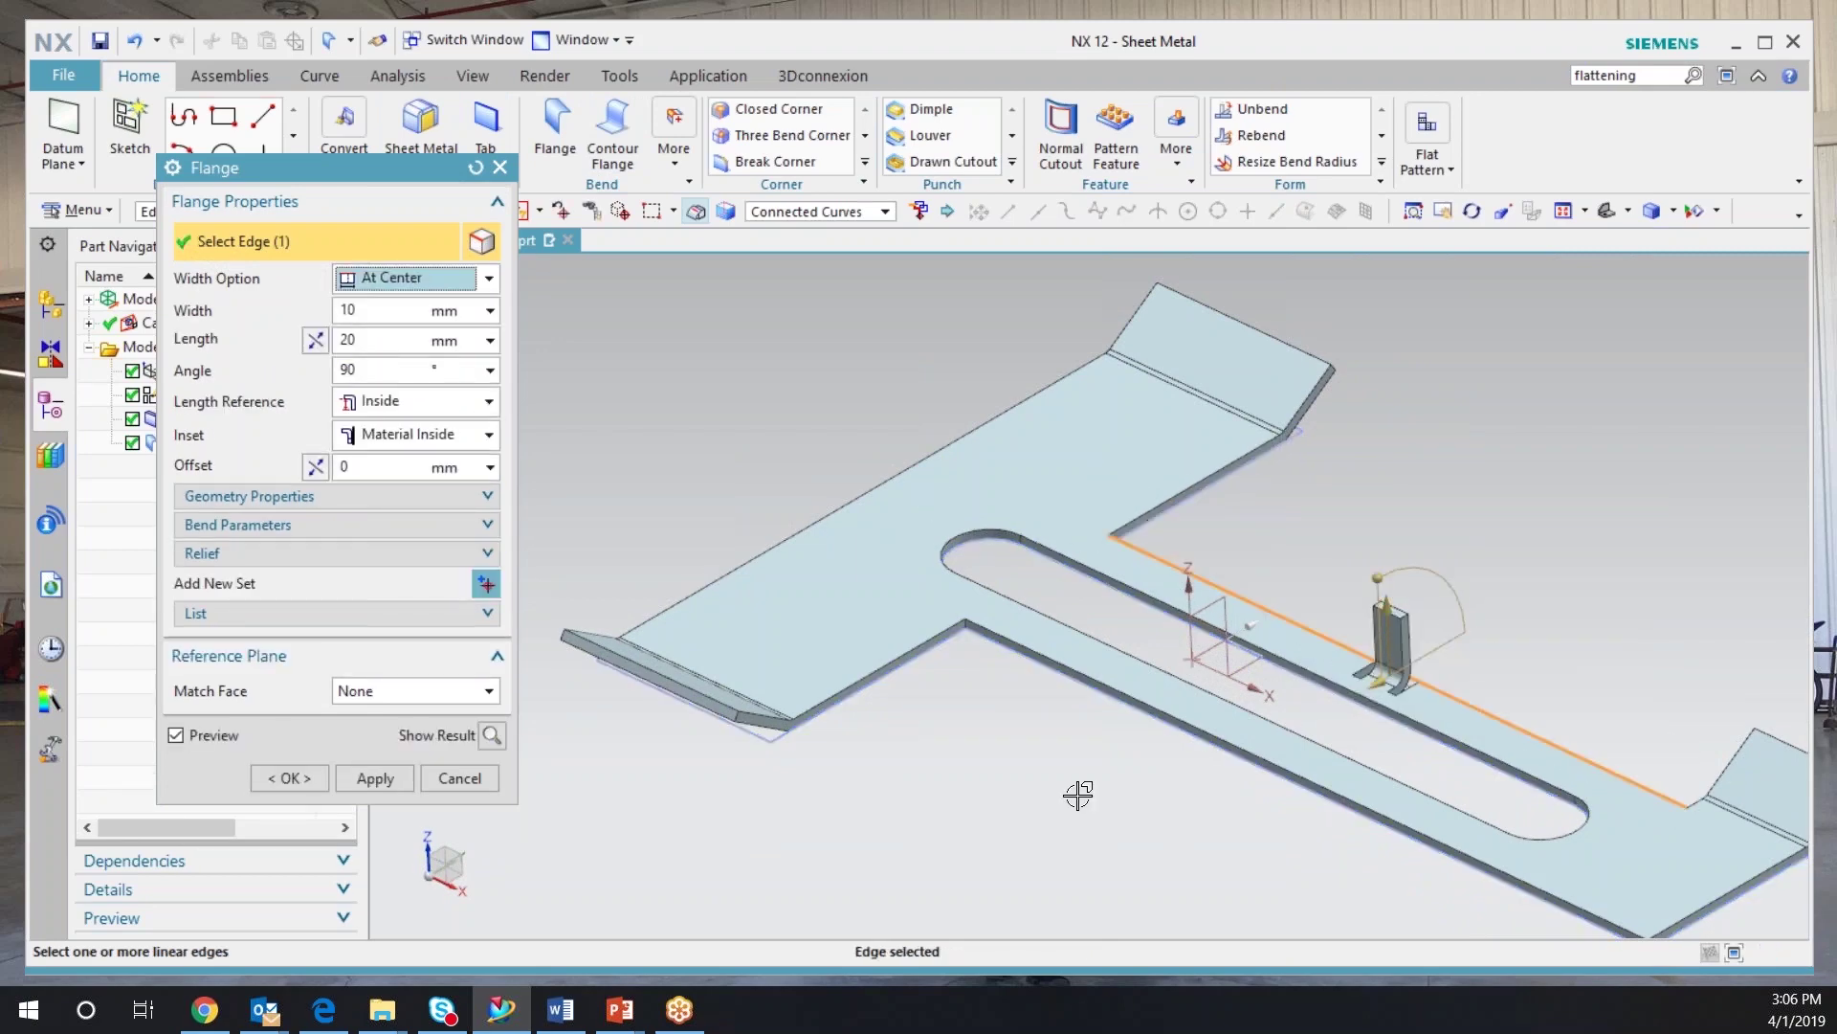
click(375, 316)
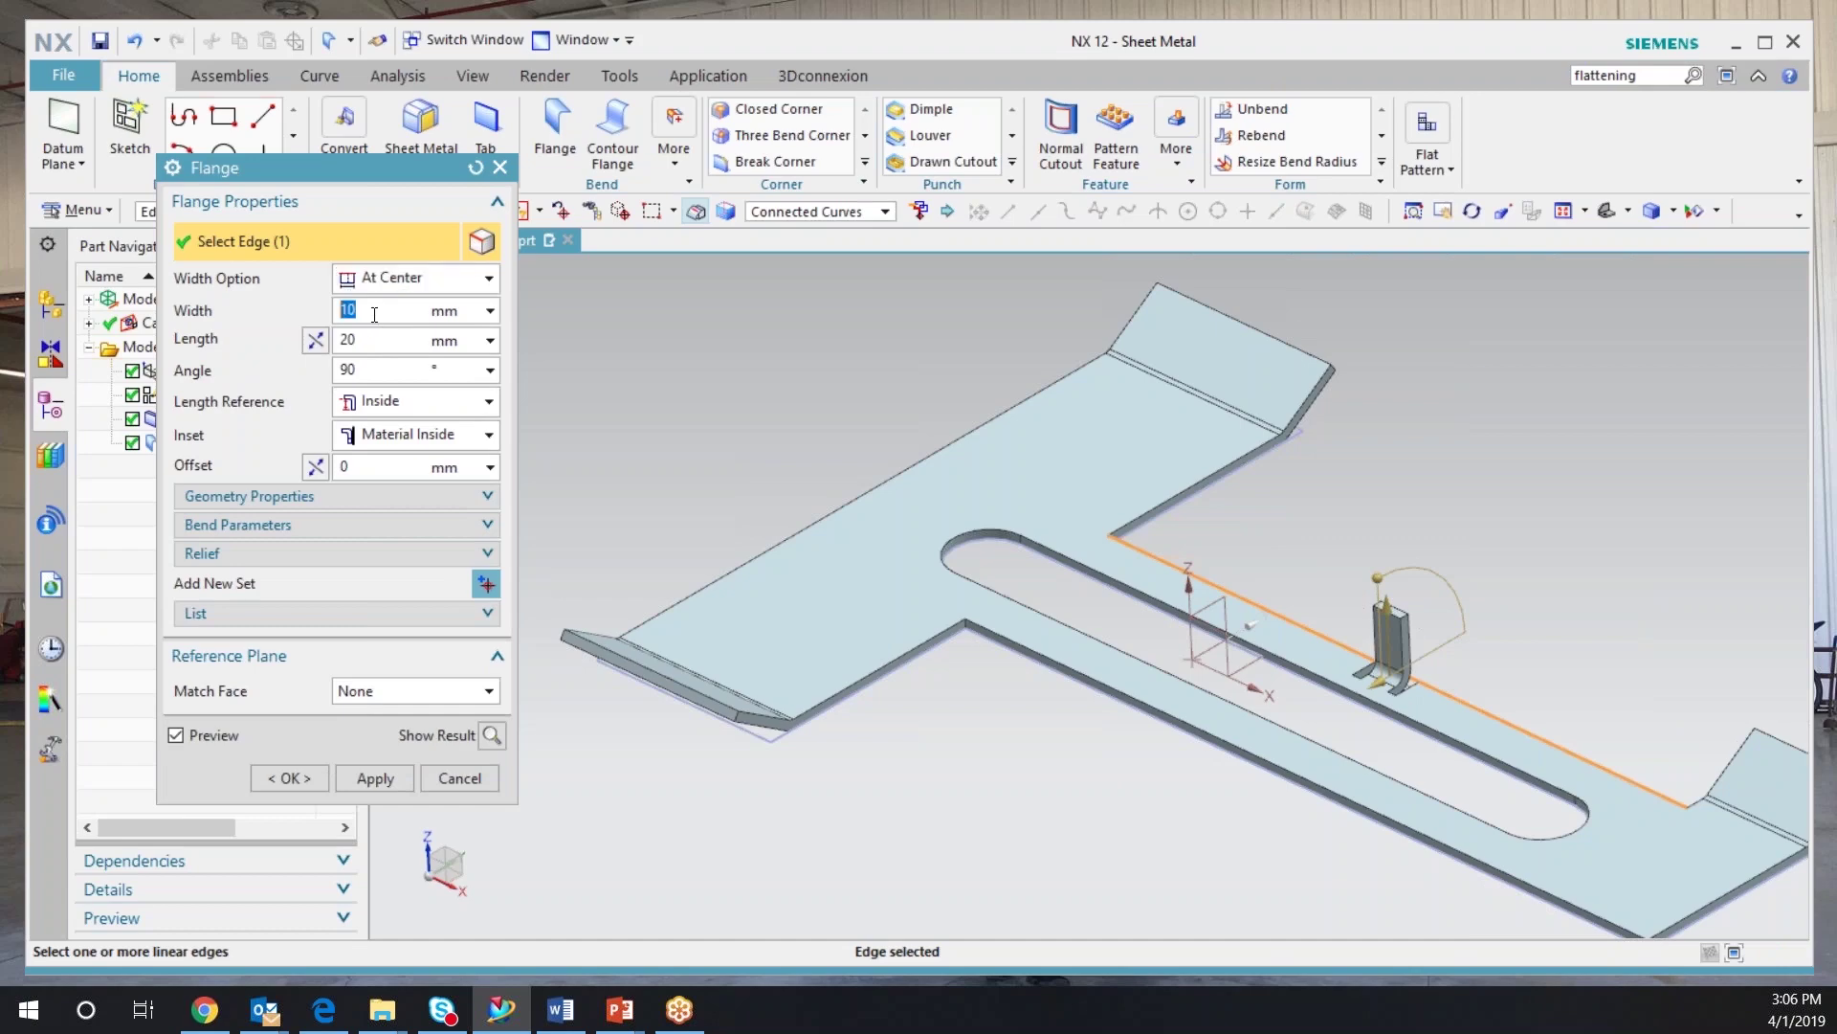
text(40)
key(Return)
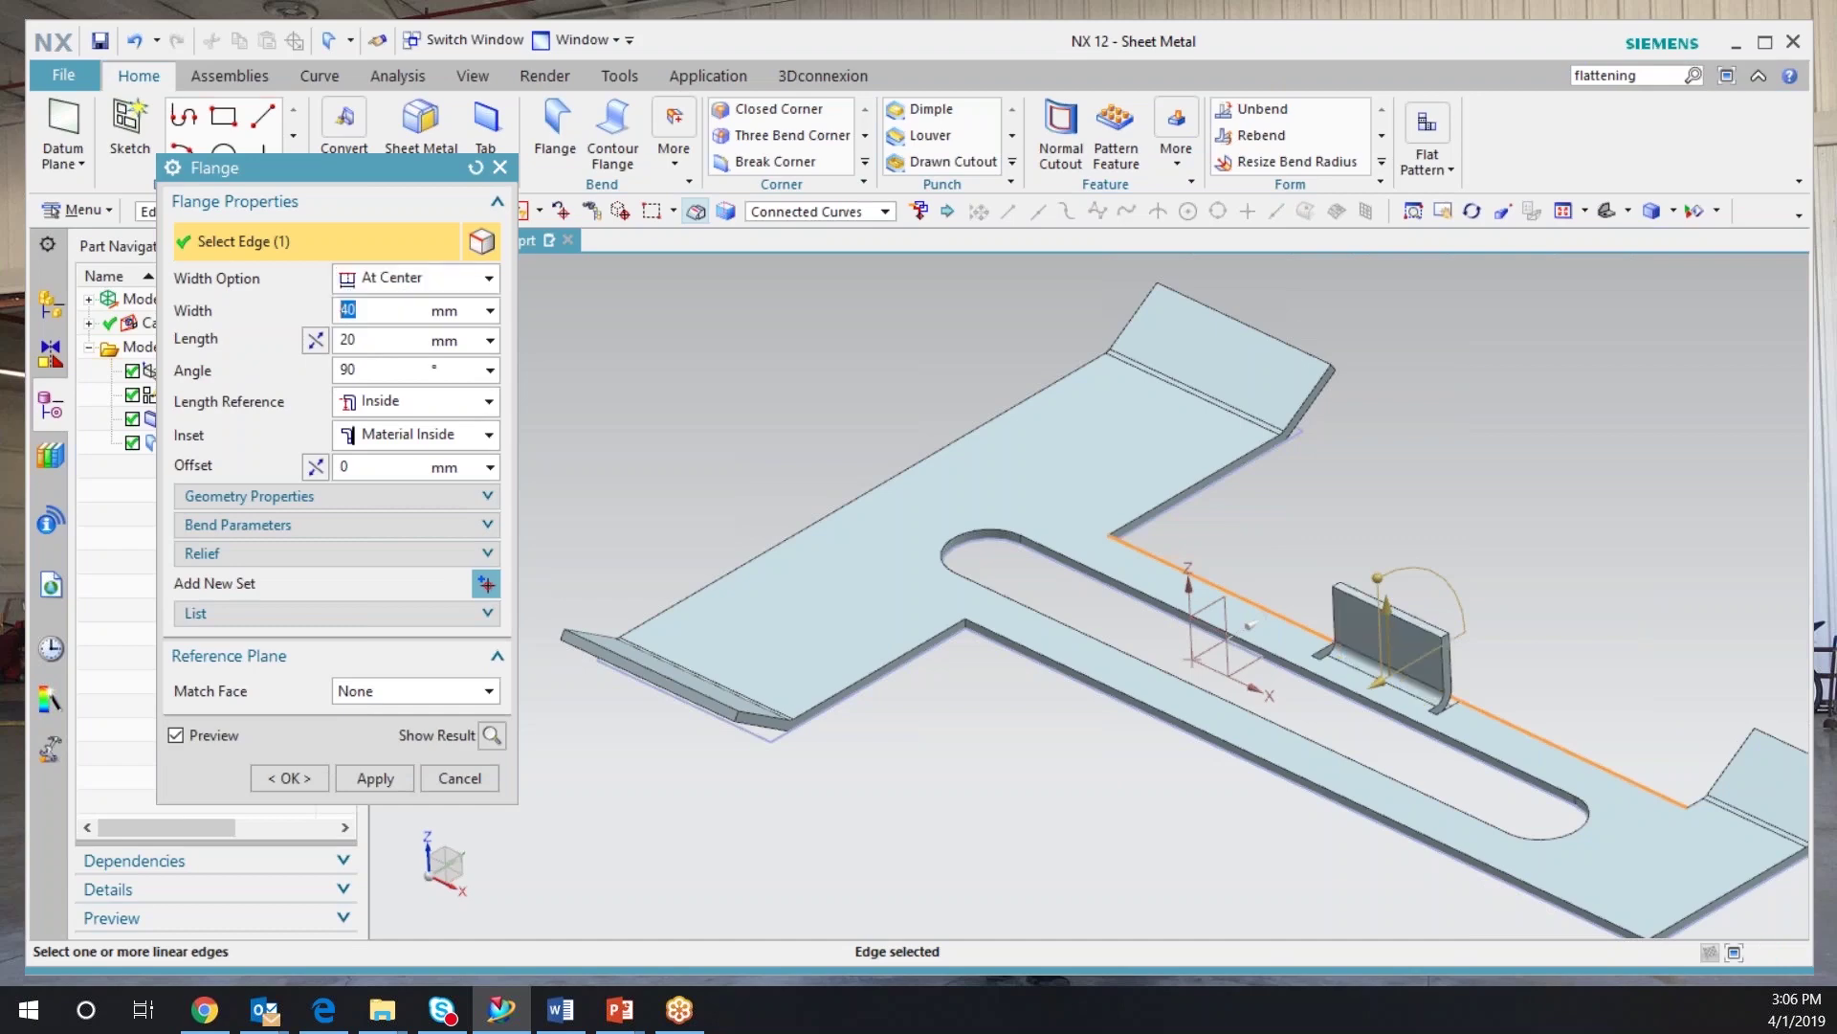
- Set the centred flange's length reference to Outside, angle to about 61°, and inset to Material Outside with a 14 mm offset
click(415, 411)
click(411, 453)
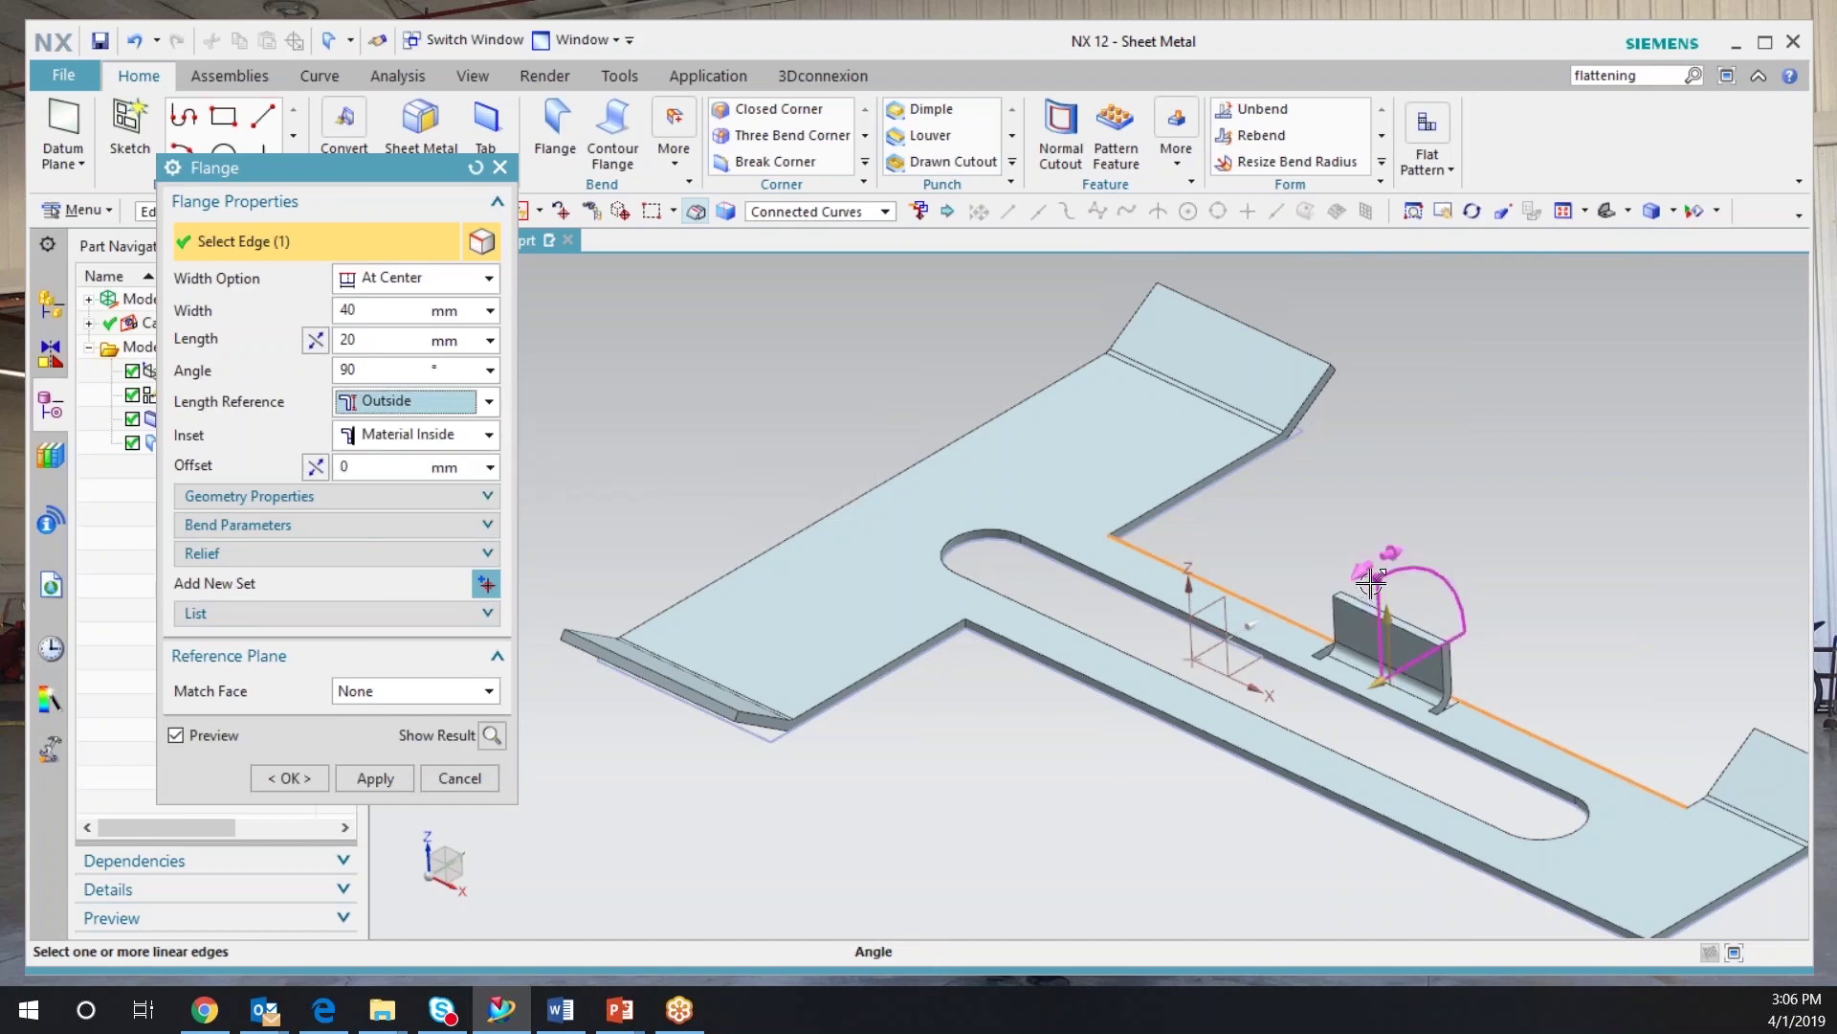
drag(1375, 575, 1426, 538)
click(451, 436)
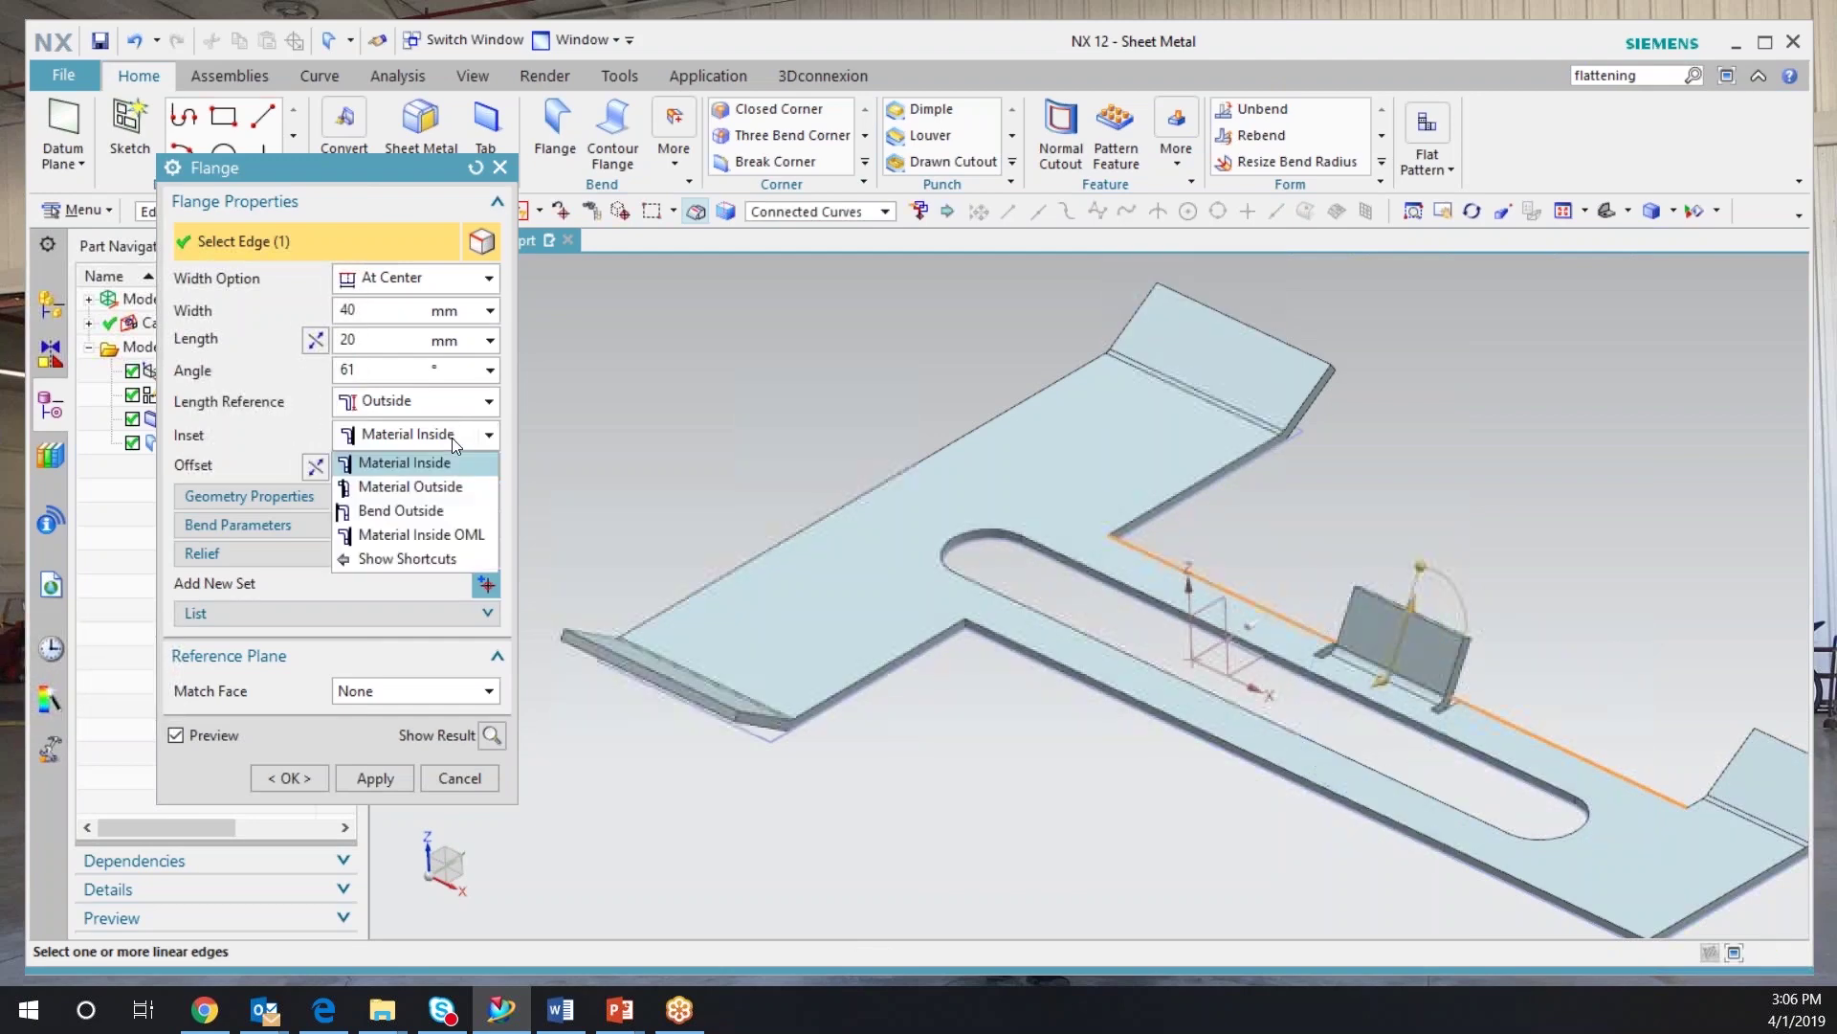
click(435, 486)
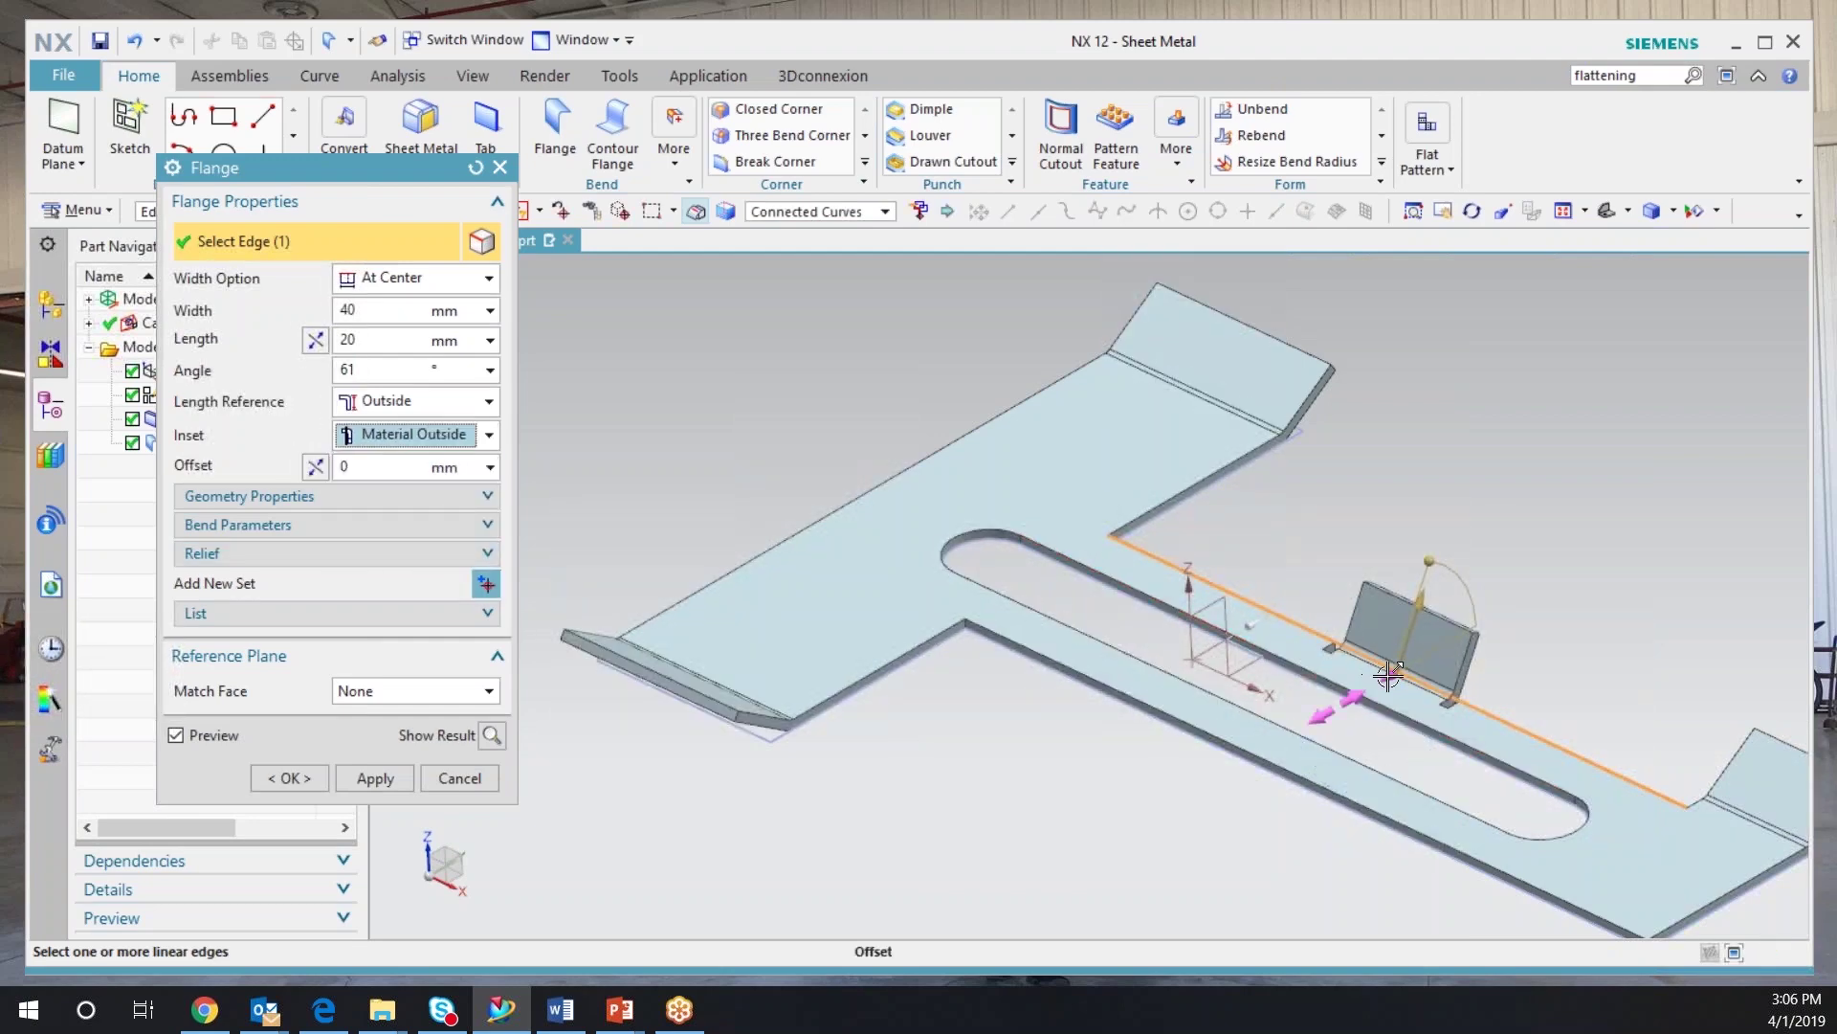
drag(1395, 672, 1433, 651)
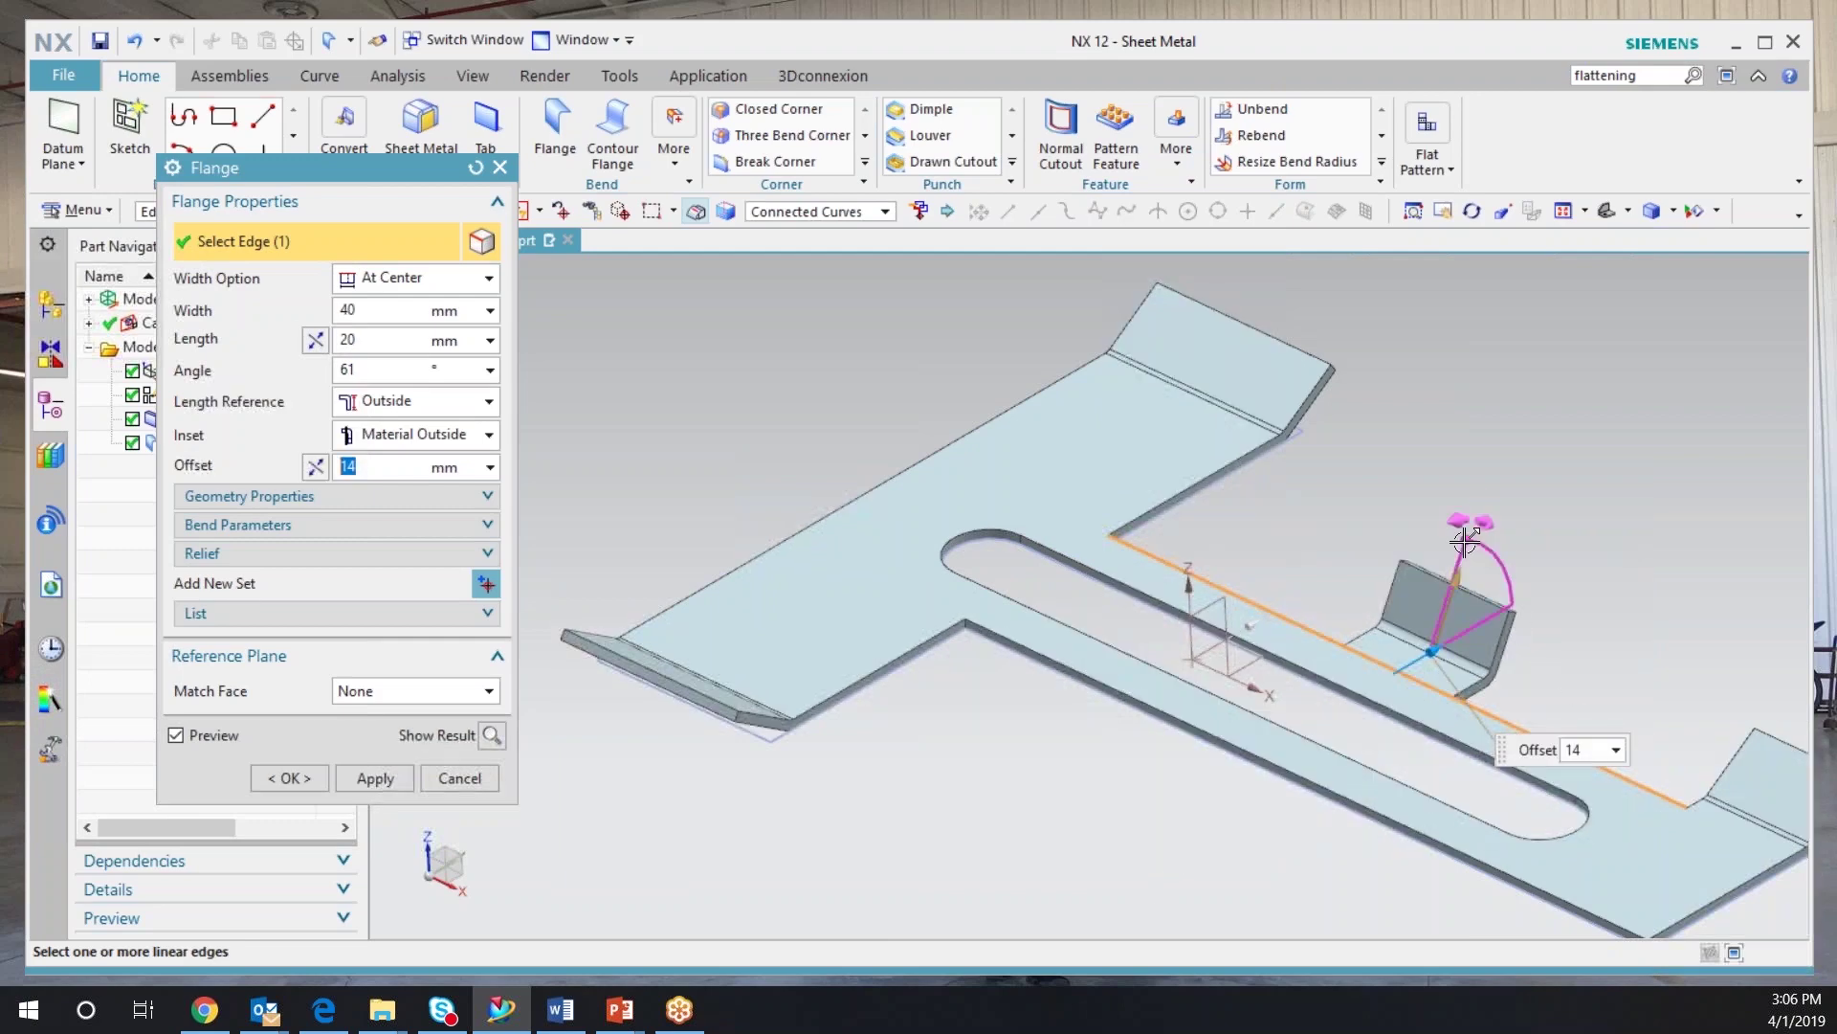
- Set the centred flange's angle to 90° and create the flange
mouse_move(1456, 543)
mouse_down()
mouse_move(1489, 537)
mouse_move(1427, 556)
mouse_move(1466, 540)
mouse_up()
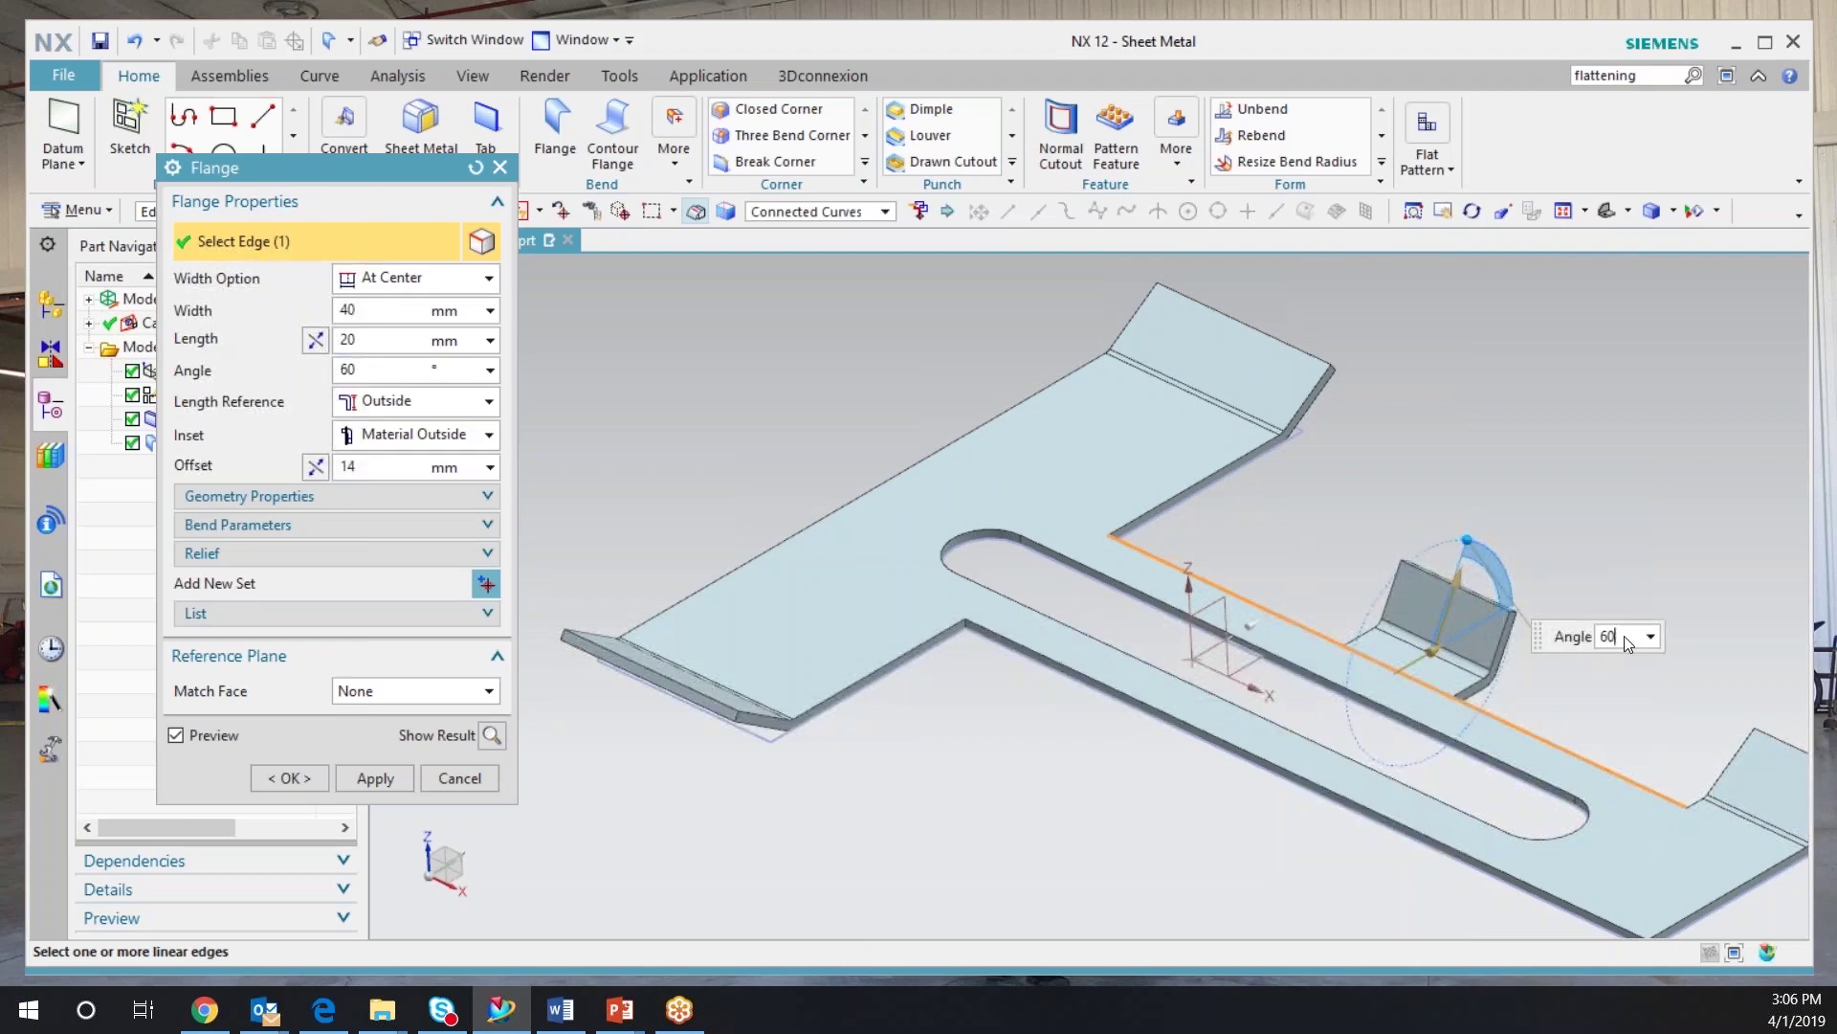
text(90)
key(Return)
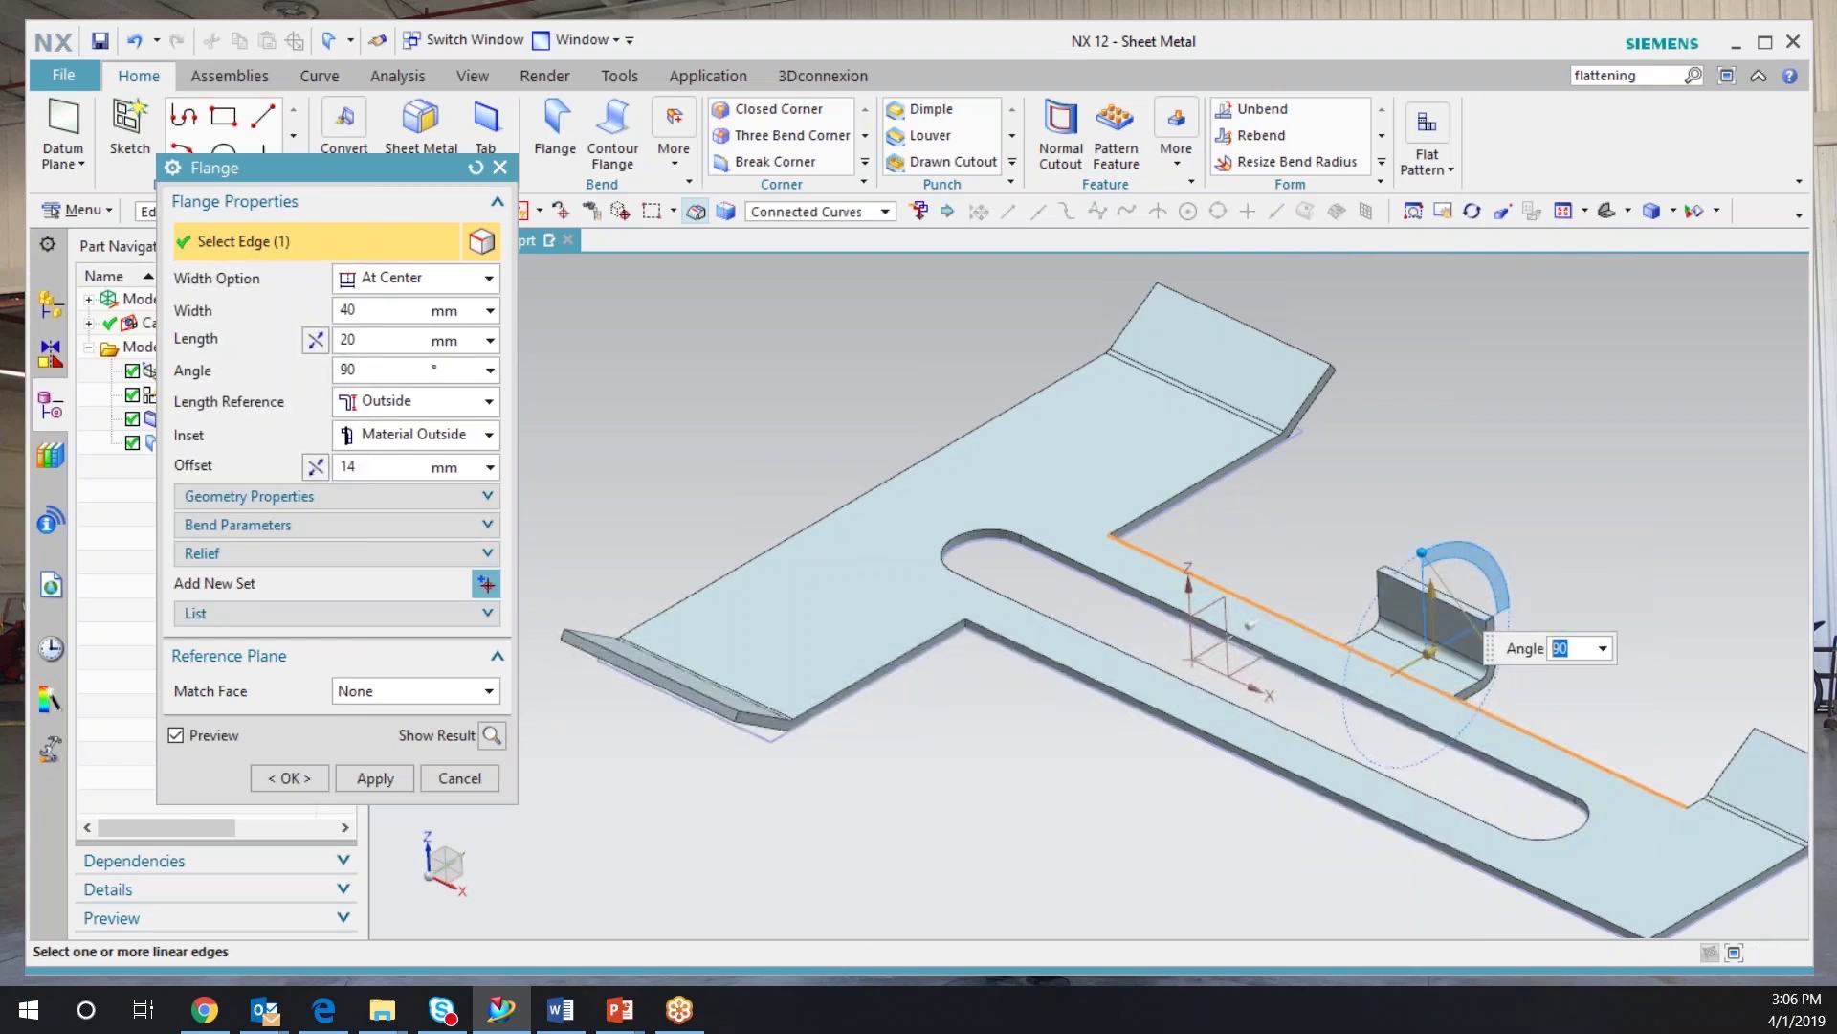
middle_drag(1426, 665, 1256, 858)
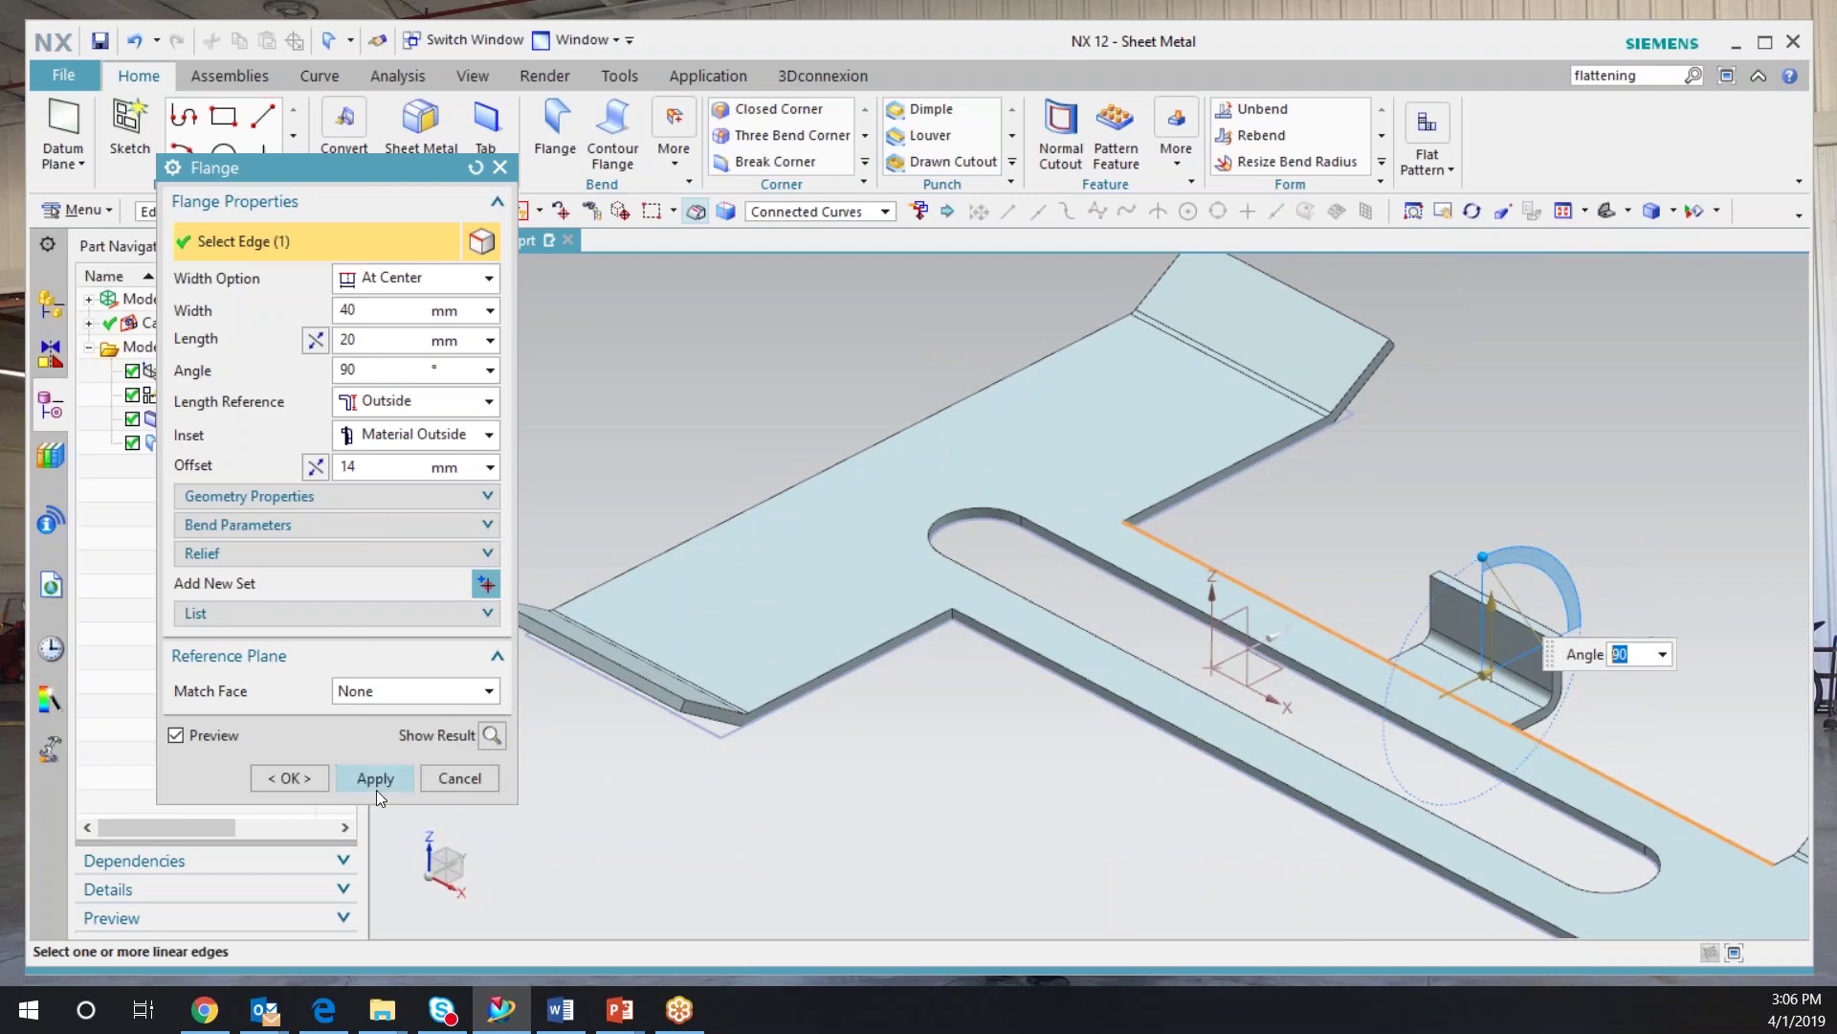
click(282, 778)
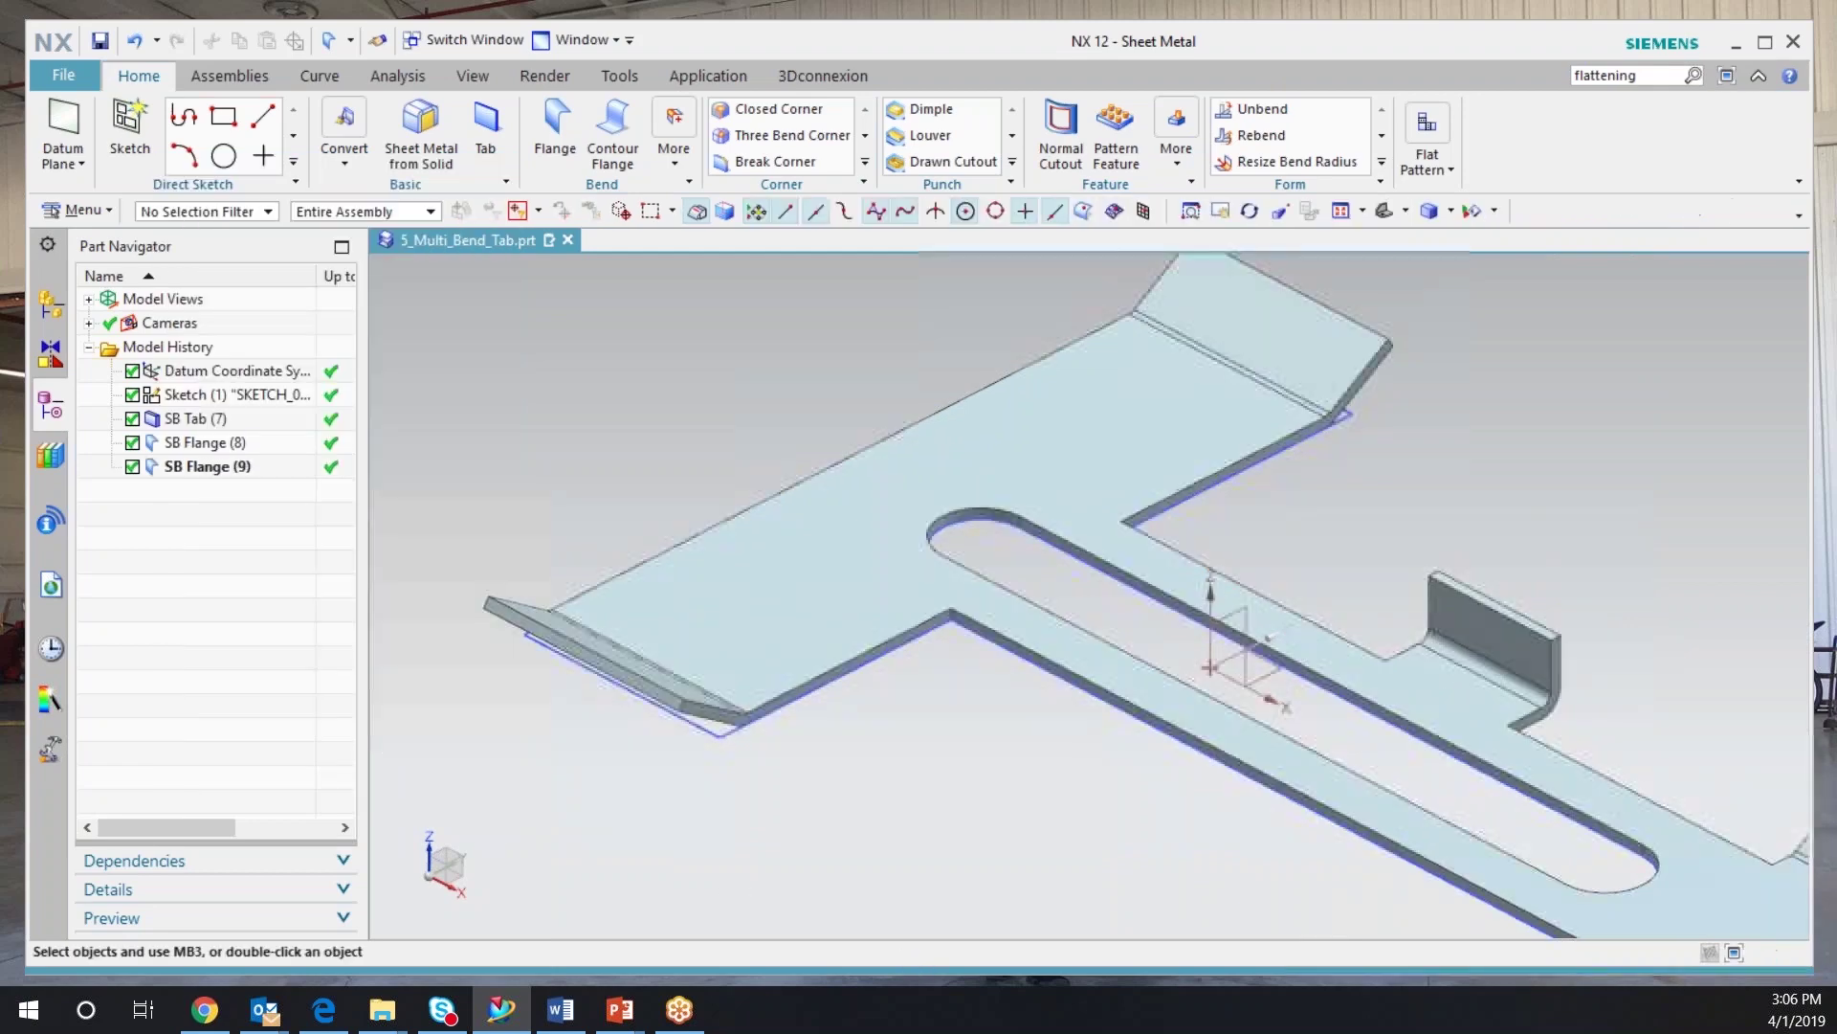
- Mirror the centred flange to the opposite side of the stem about the datum XZ plane using Mirror Feature
scroll(1102, 882, down, 1)
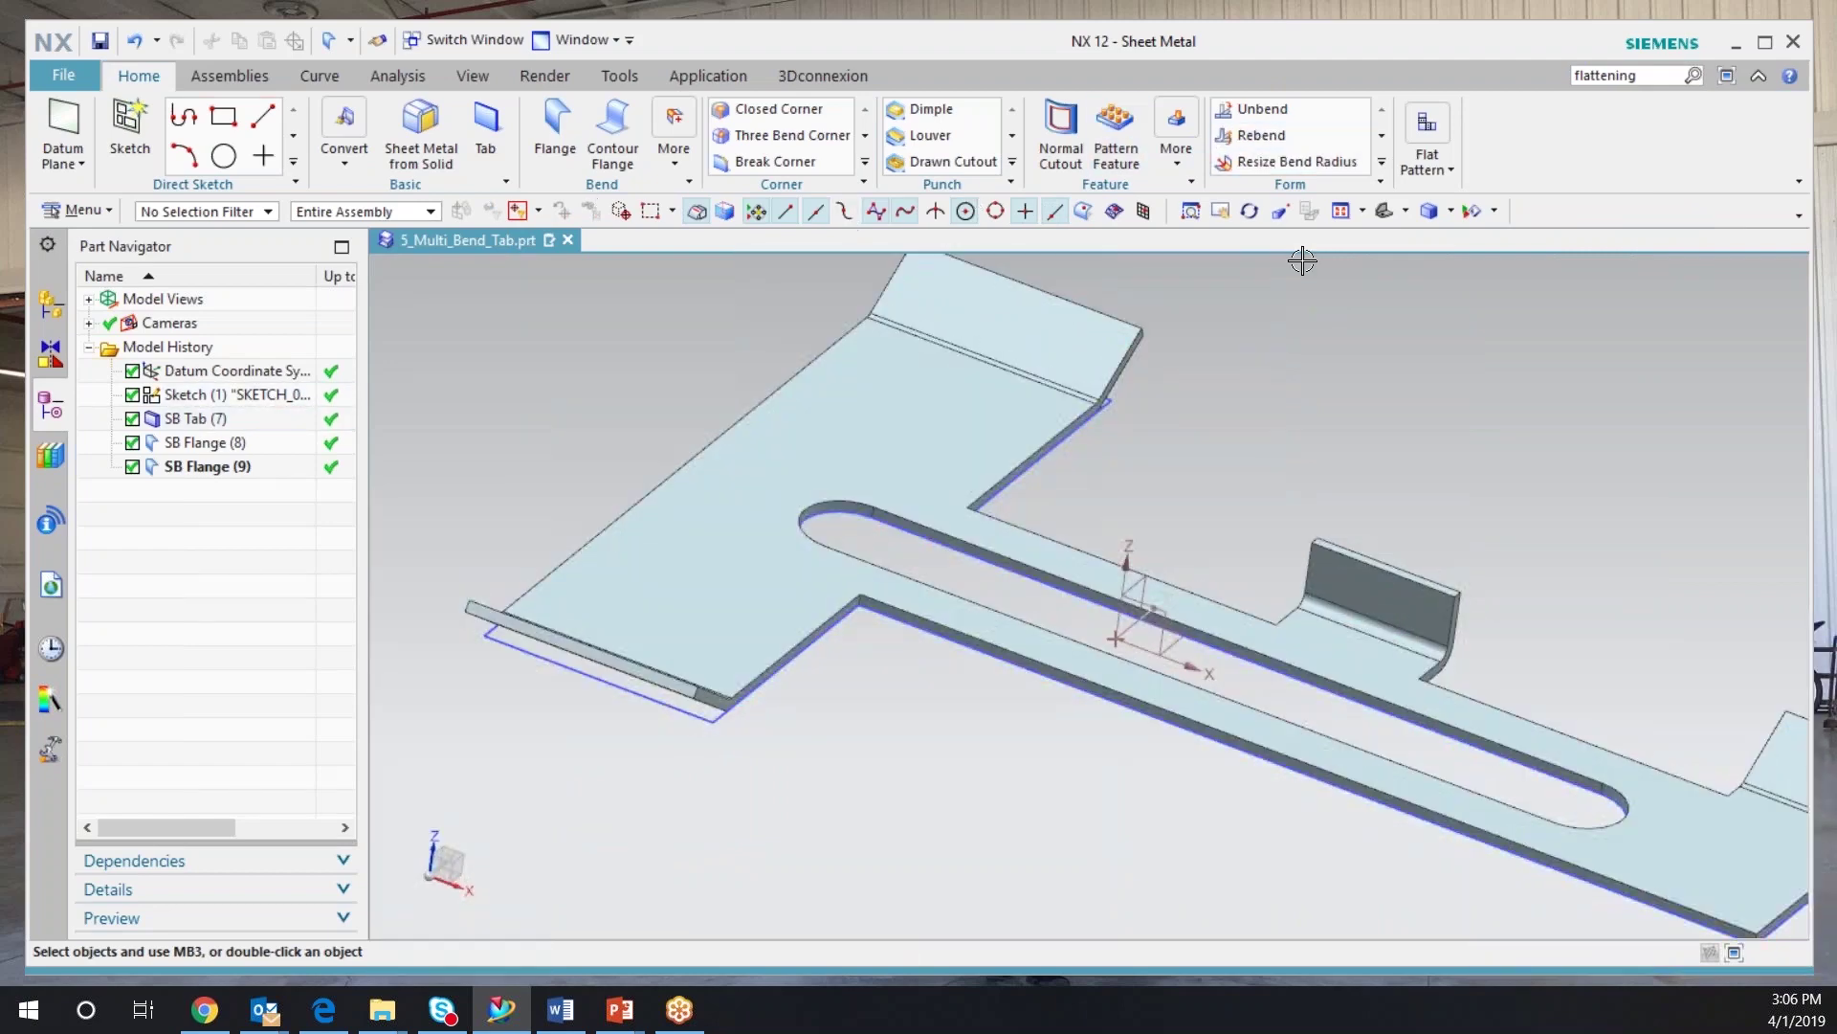
click(1180, 158)
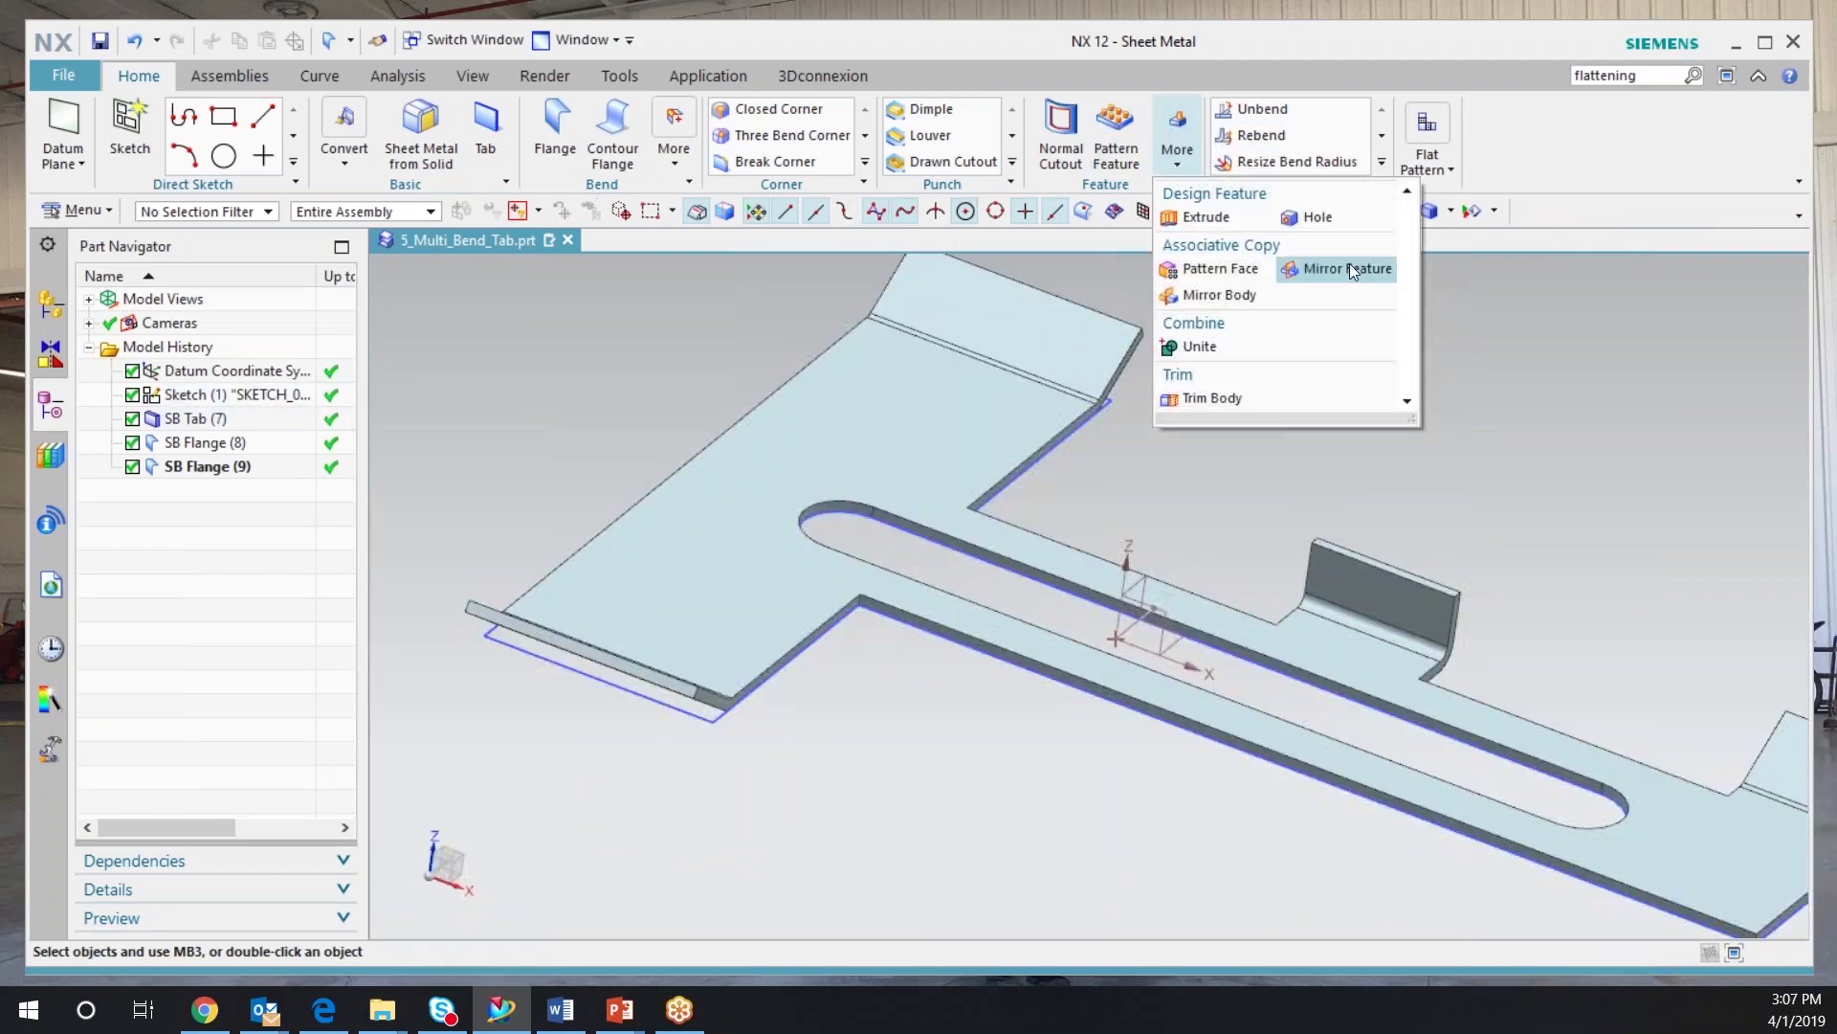
click(1335, 268)
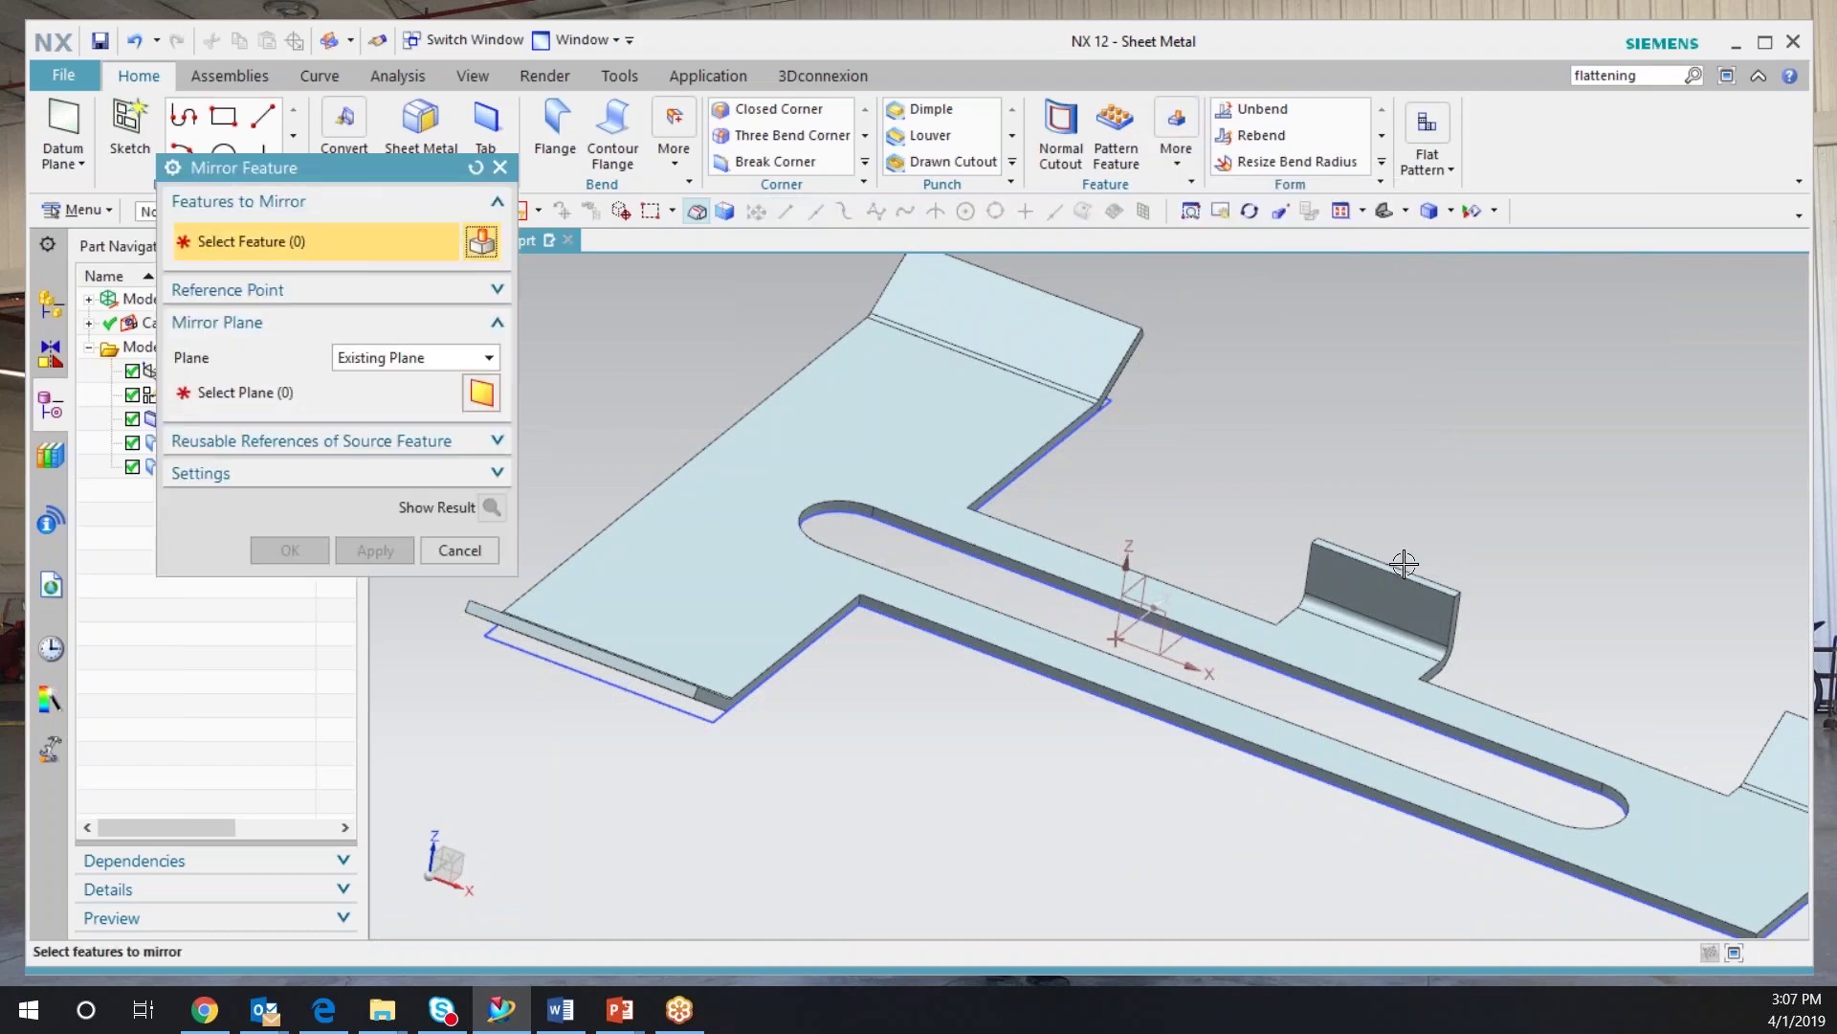
click(1404, 567)
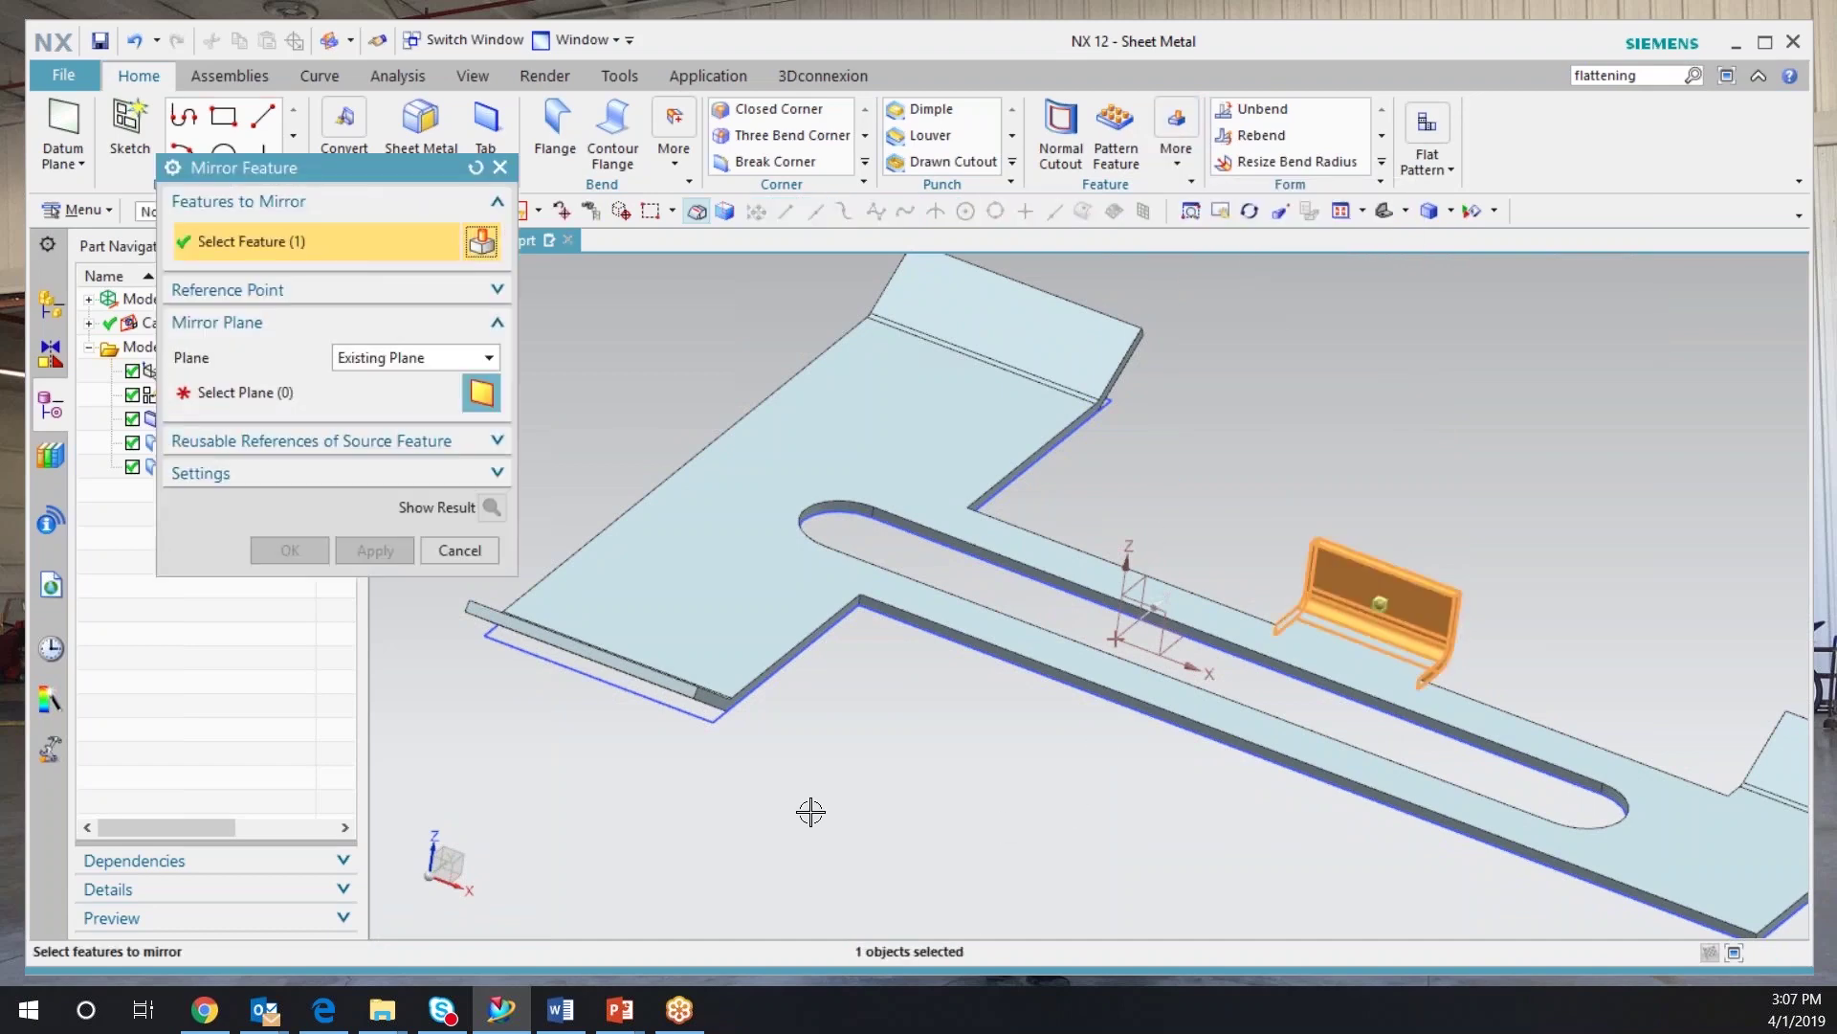
click(234, 391)
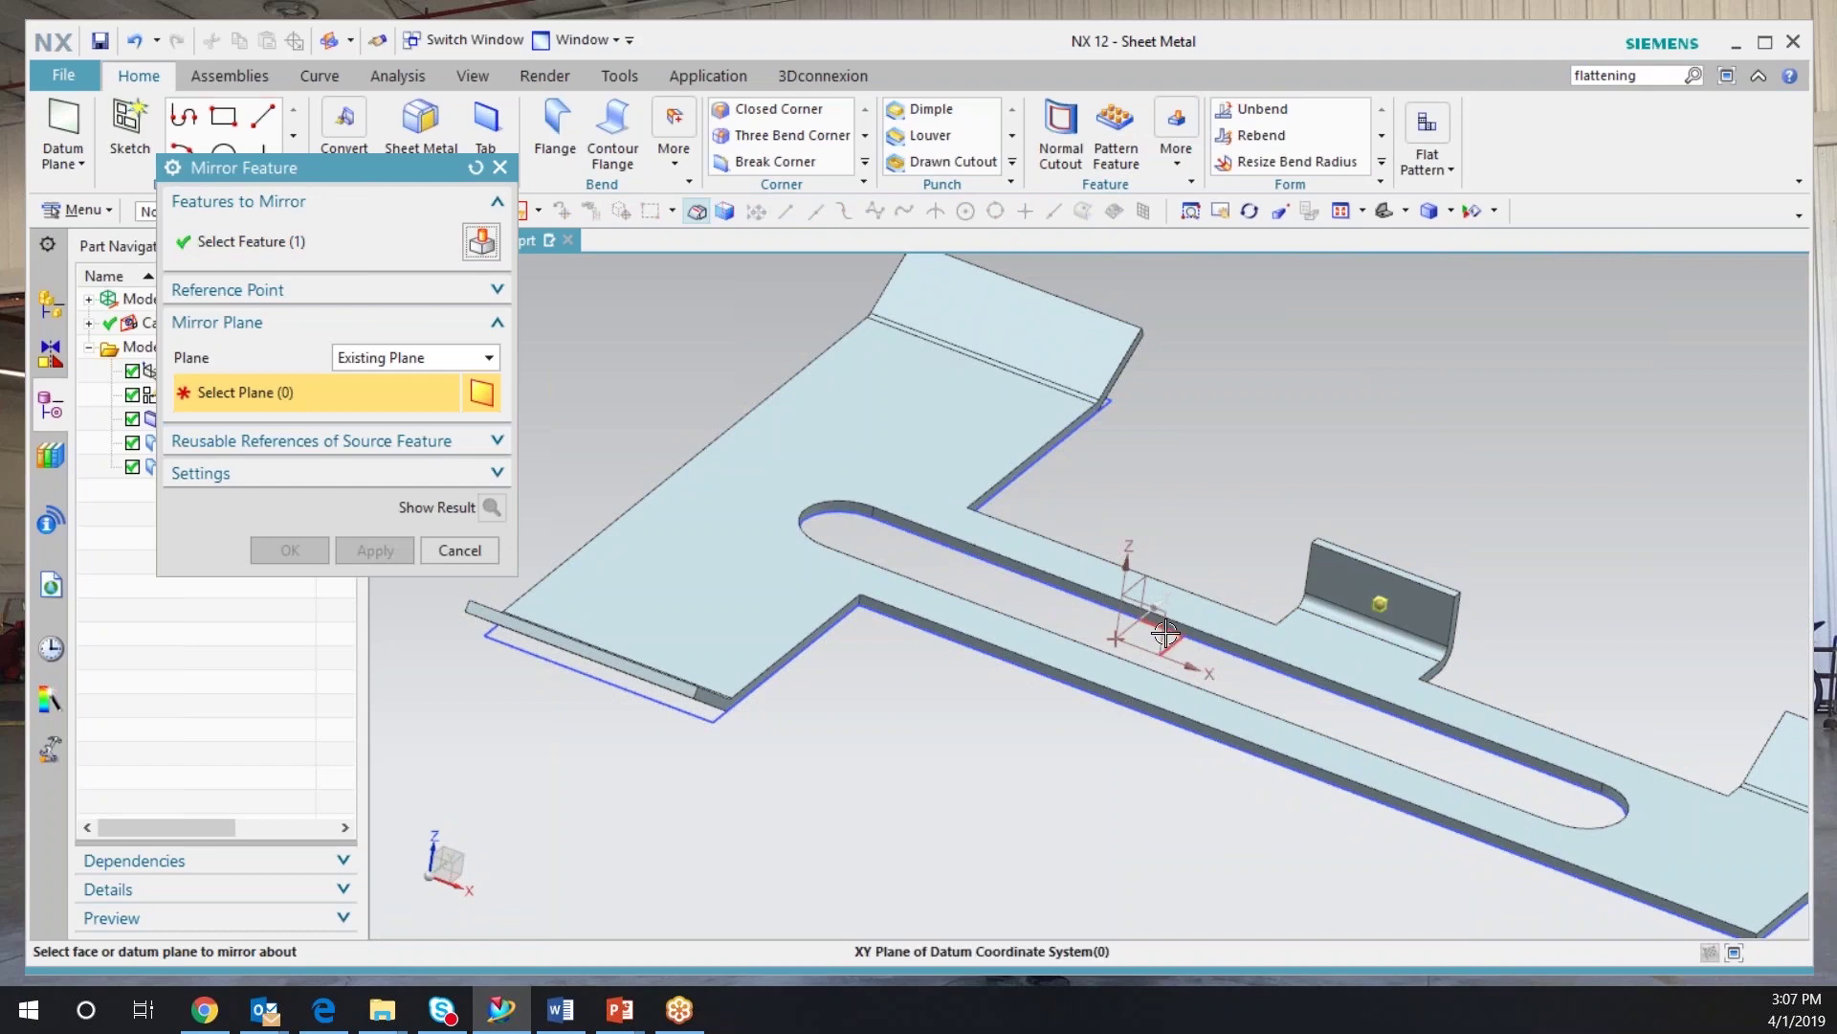
click(1152, 668)
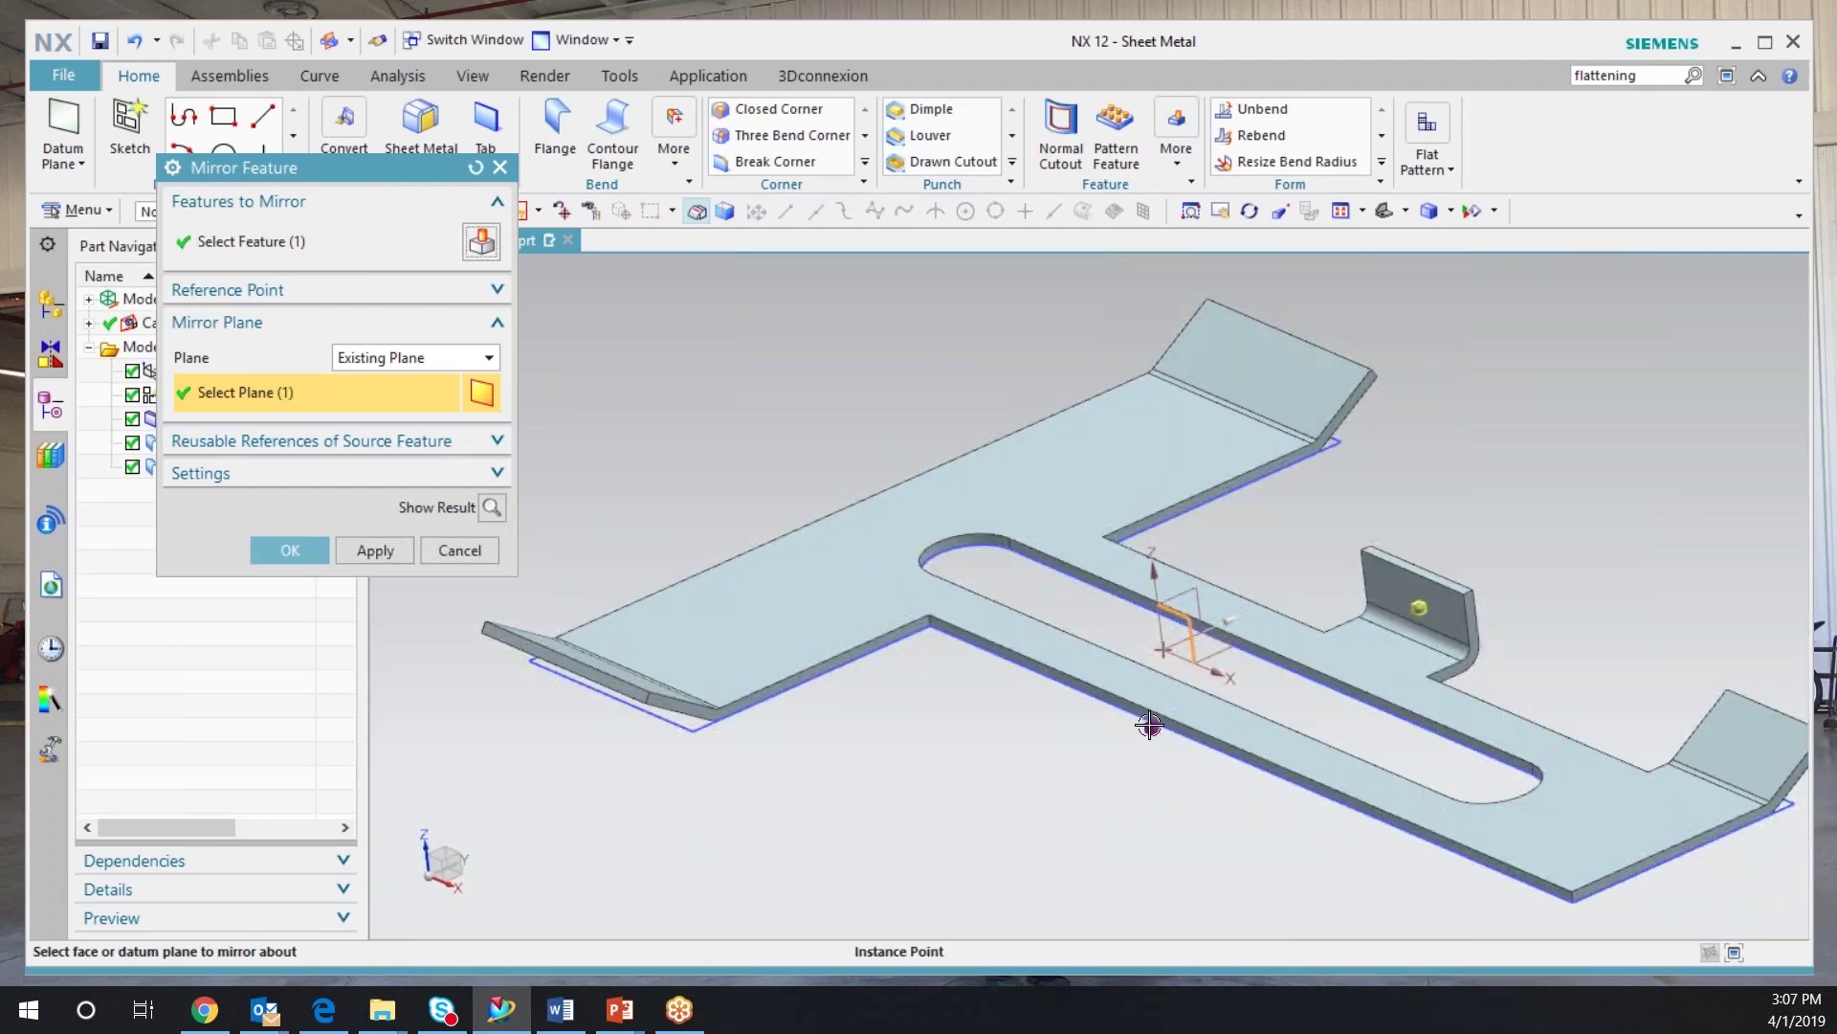
click(286, 561)
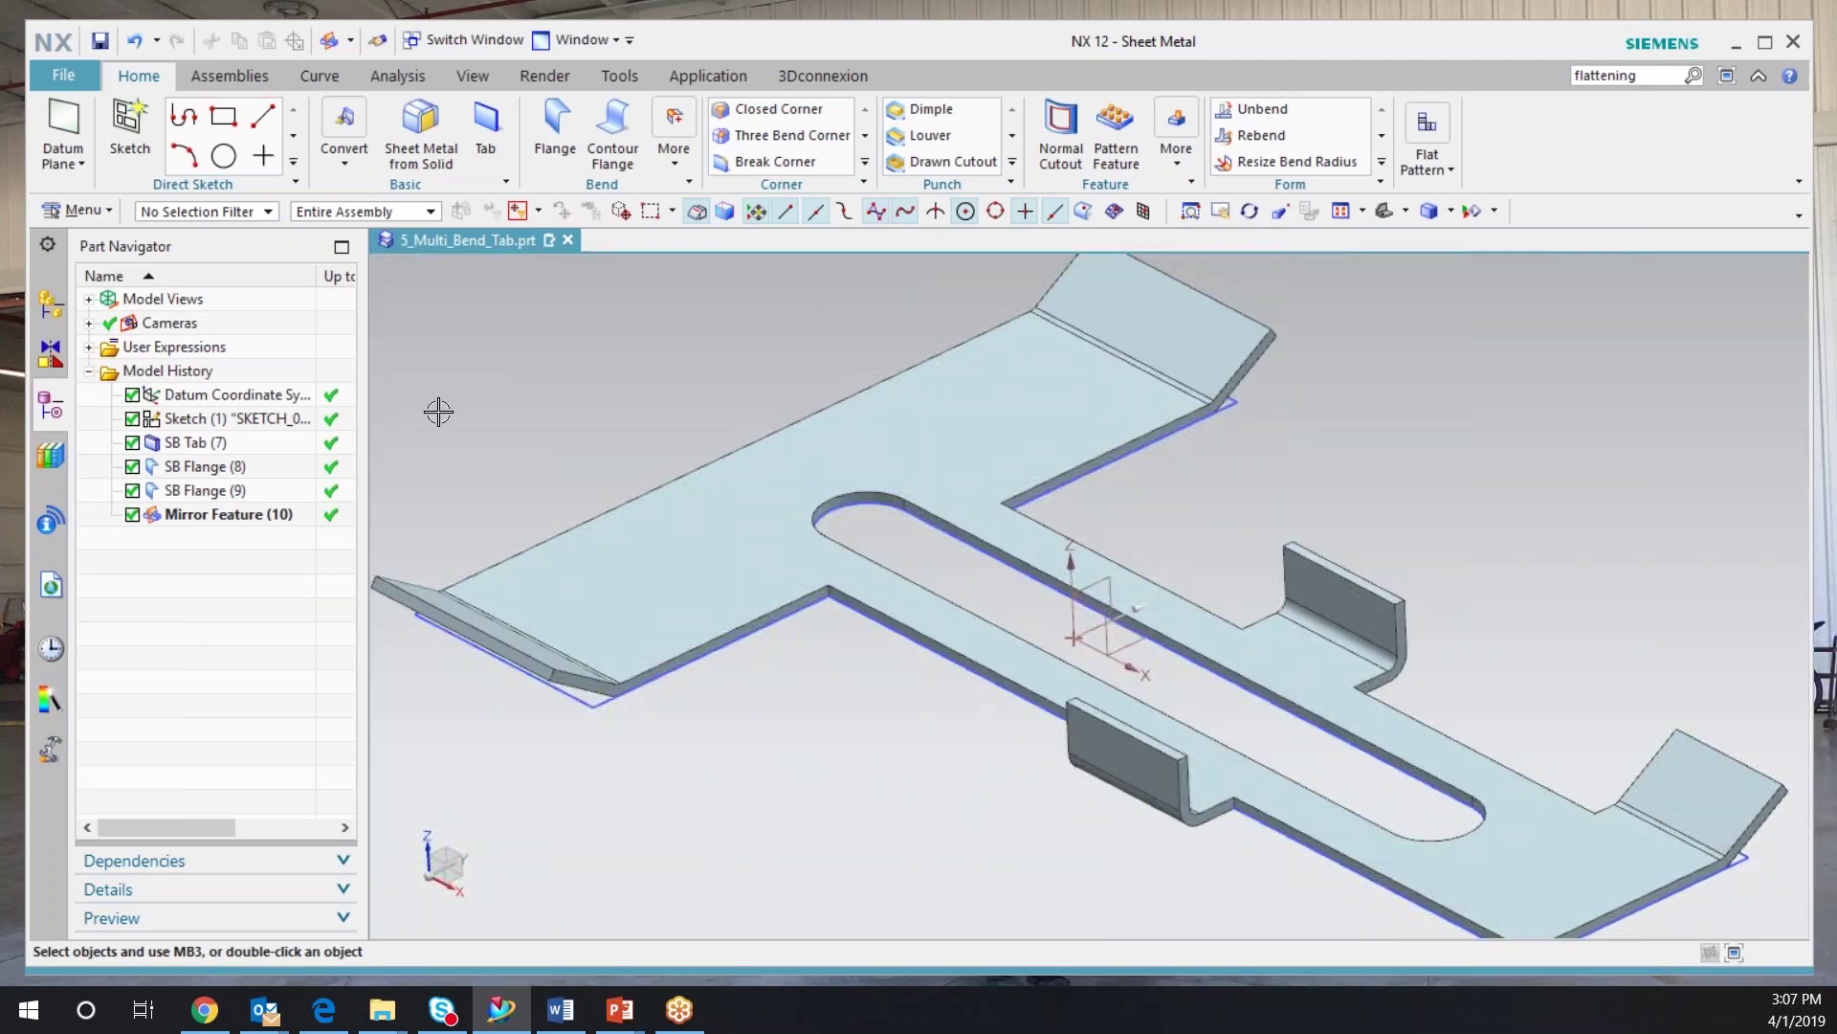
- Edit the source centred flange to enable geometry mirror and pattern
double_click(219, 493)
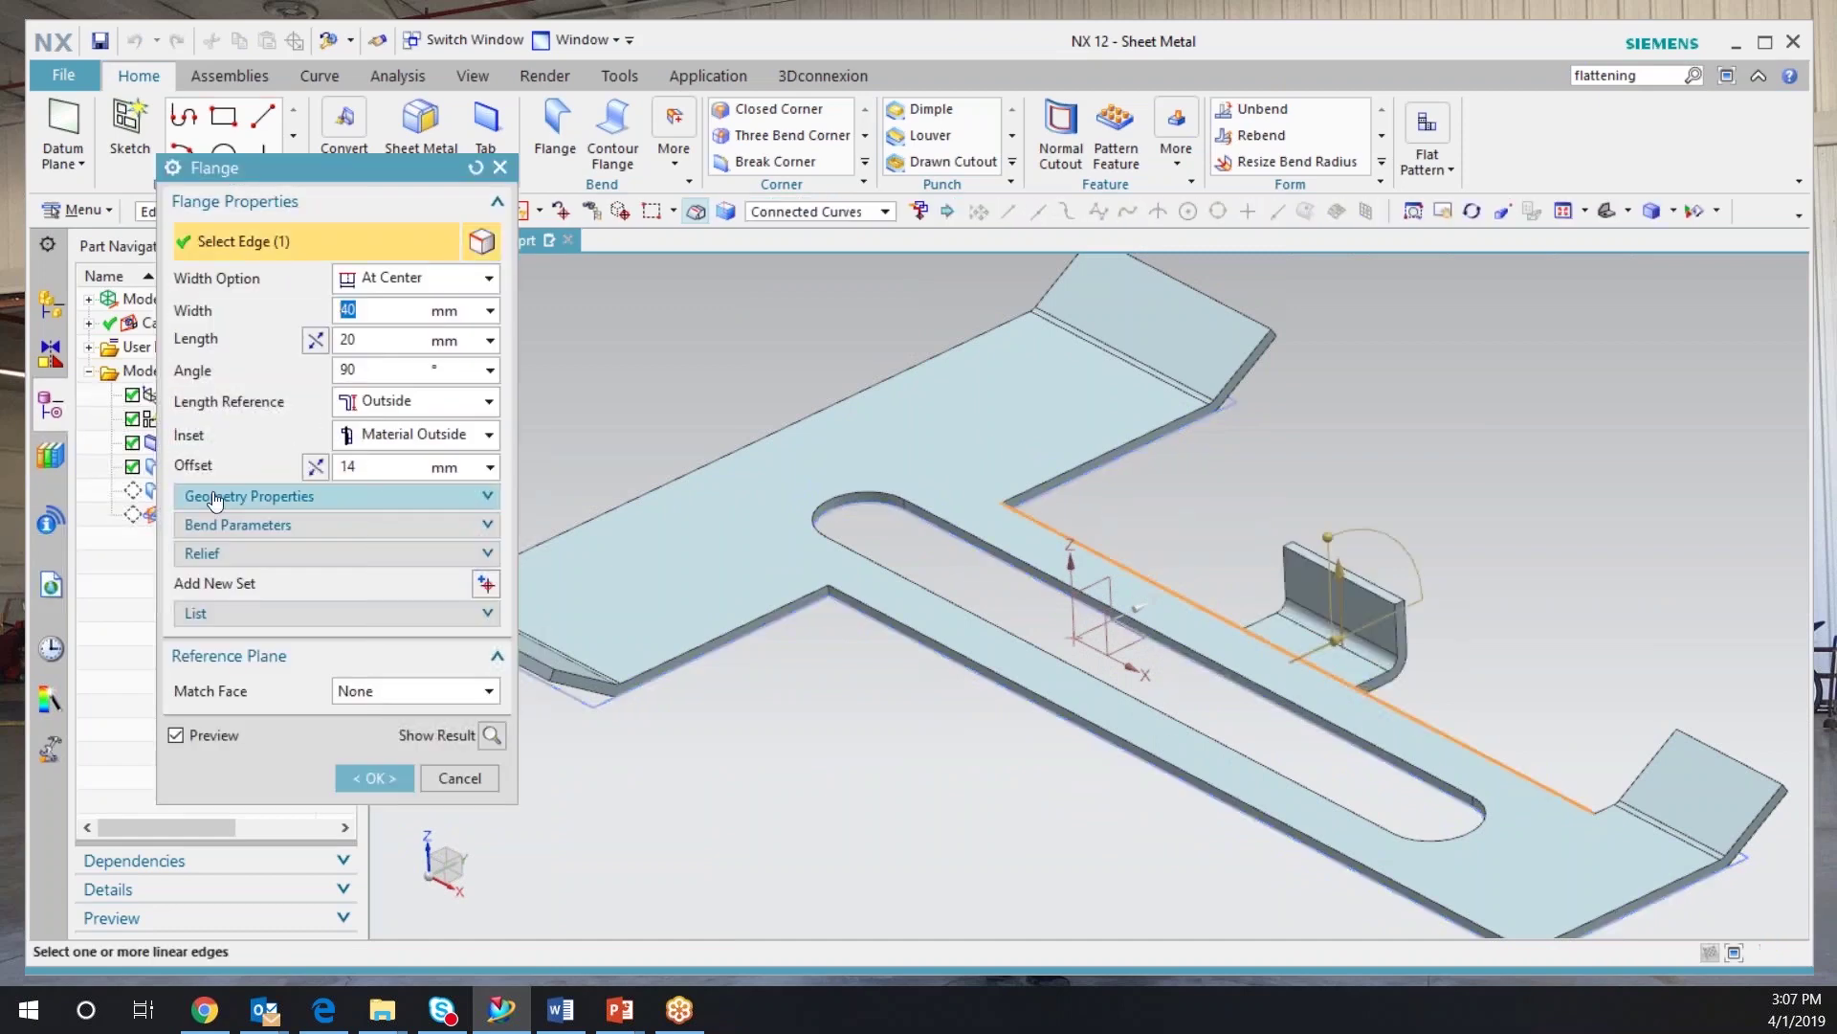
click(302, 498)
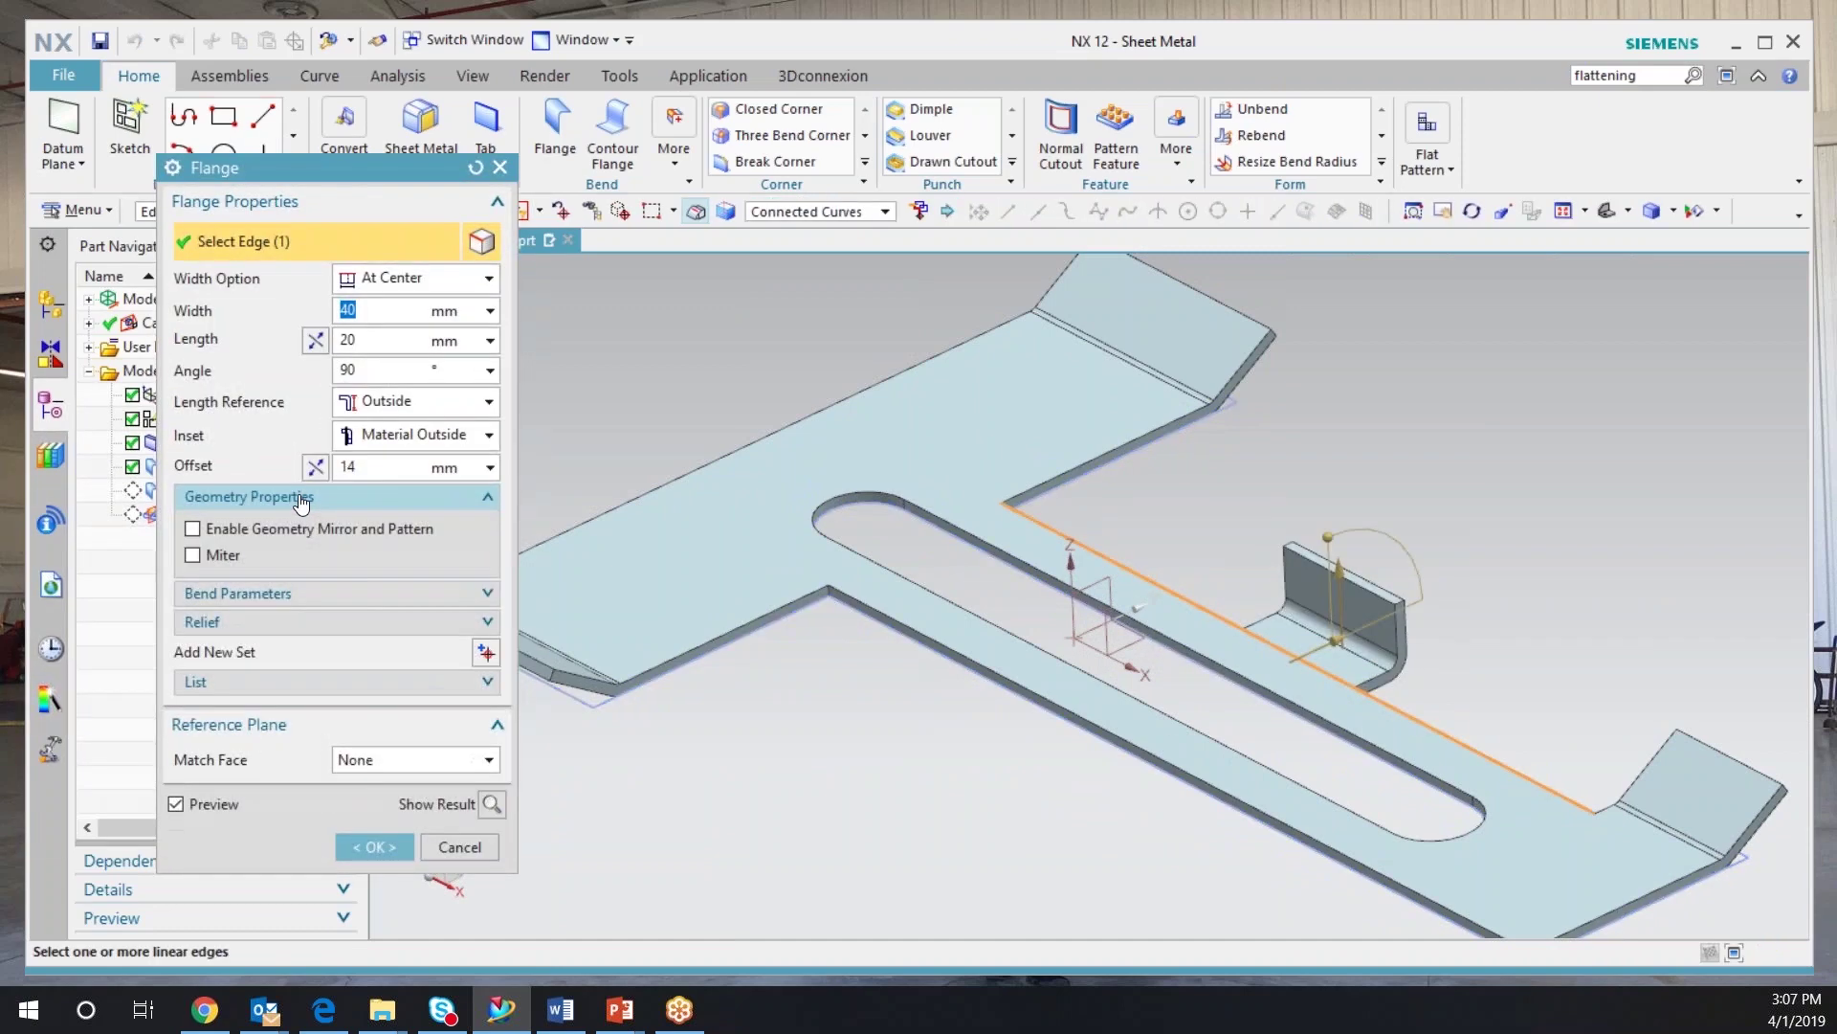
click(193, 531)
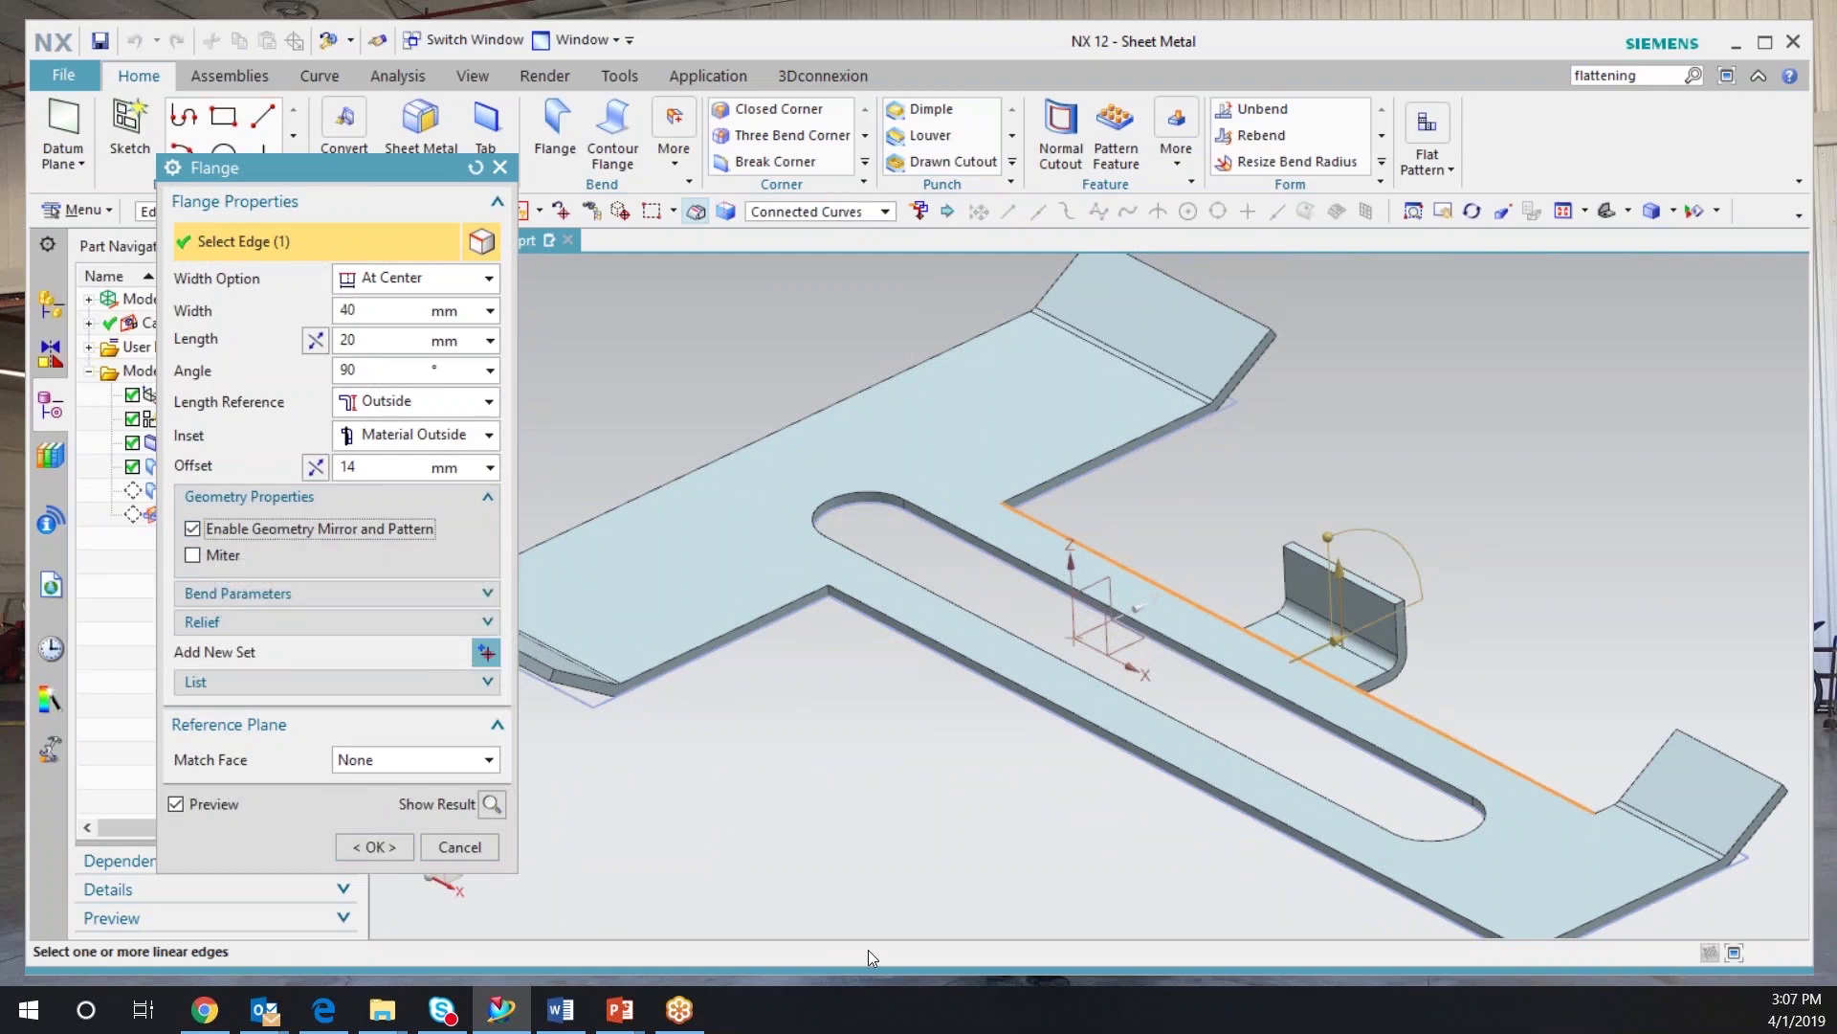
click(375, 847)
middle_drag(520, 881, 1048, 743)
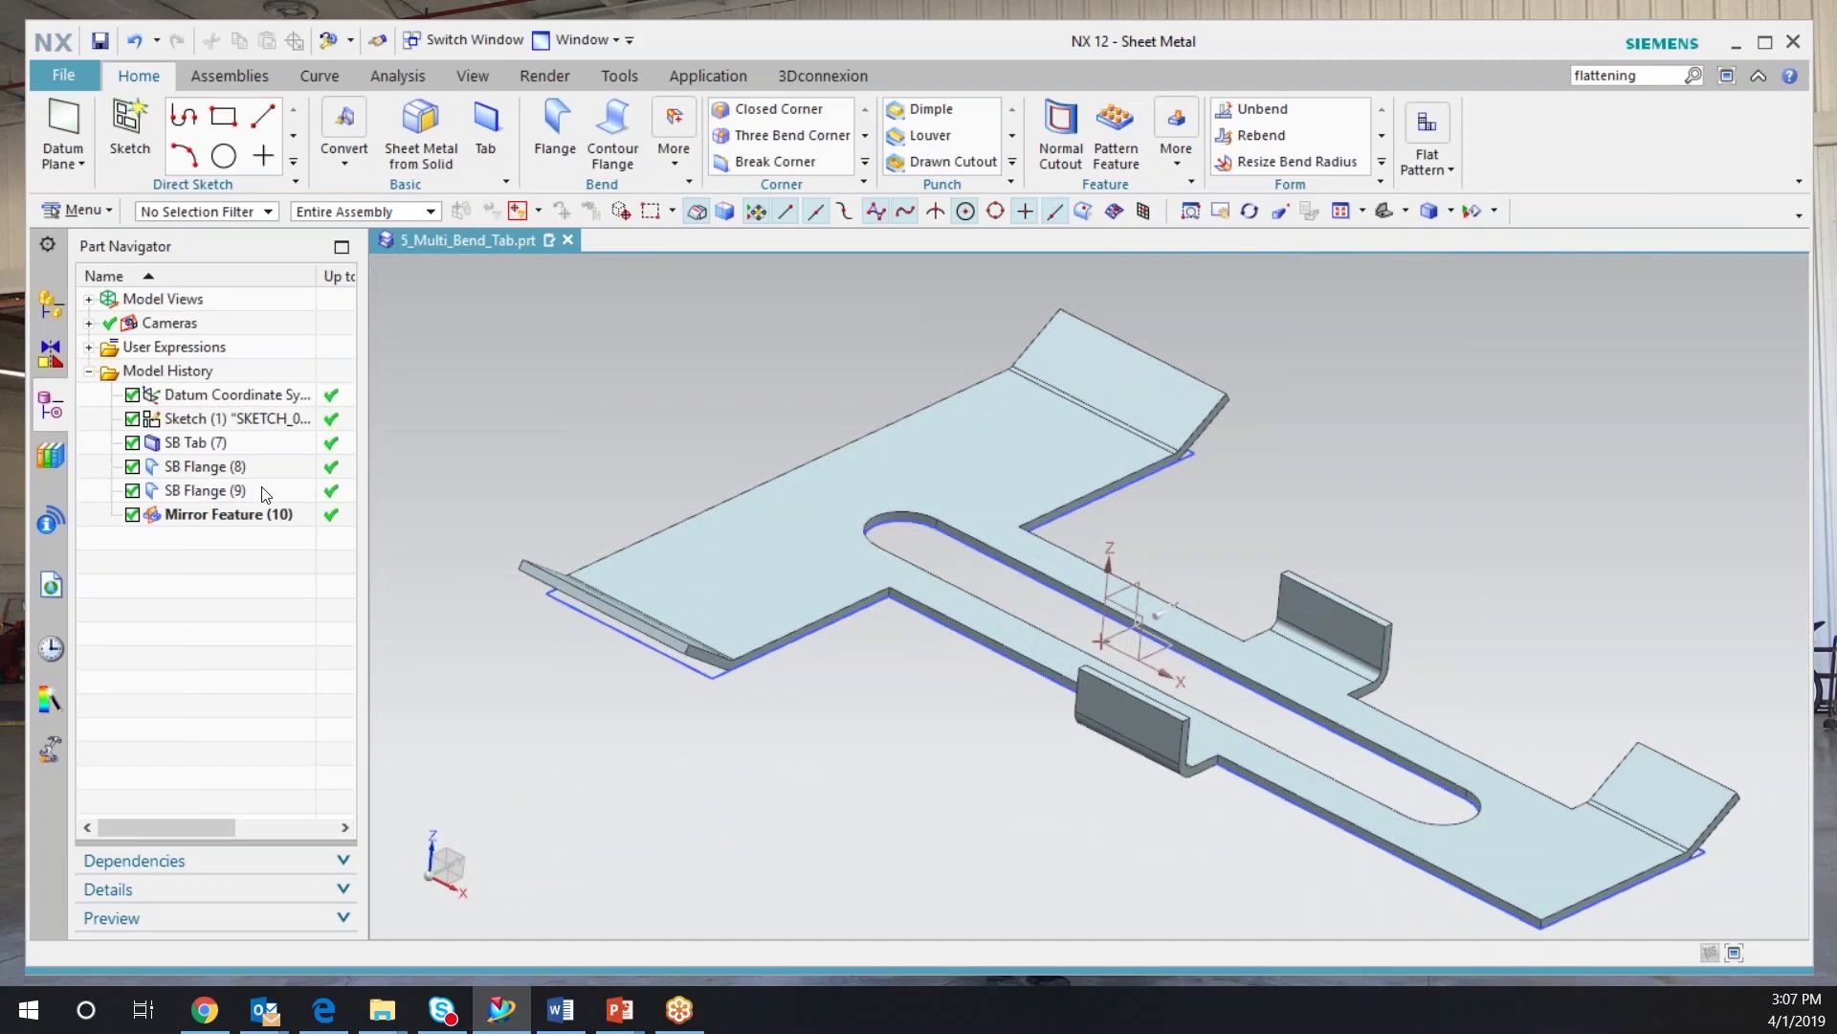
- Edit the 32° end flange to include the crossbar's long negative-X edge
double_click(204, 475)
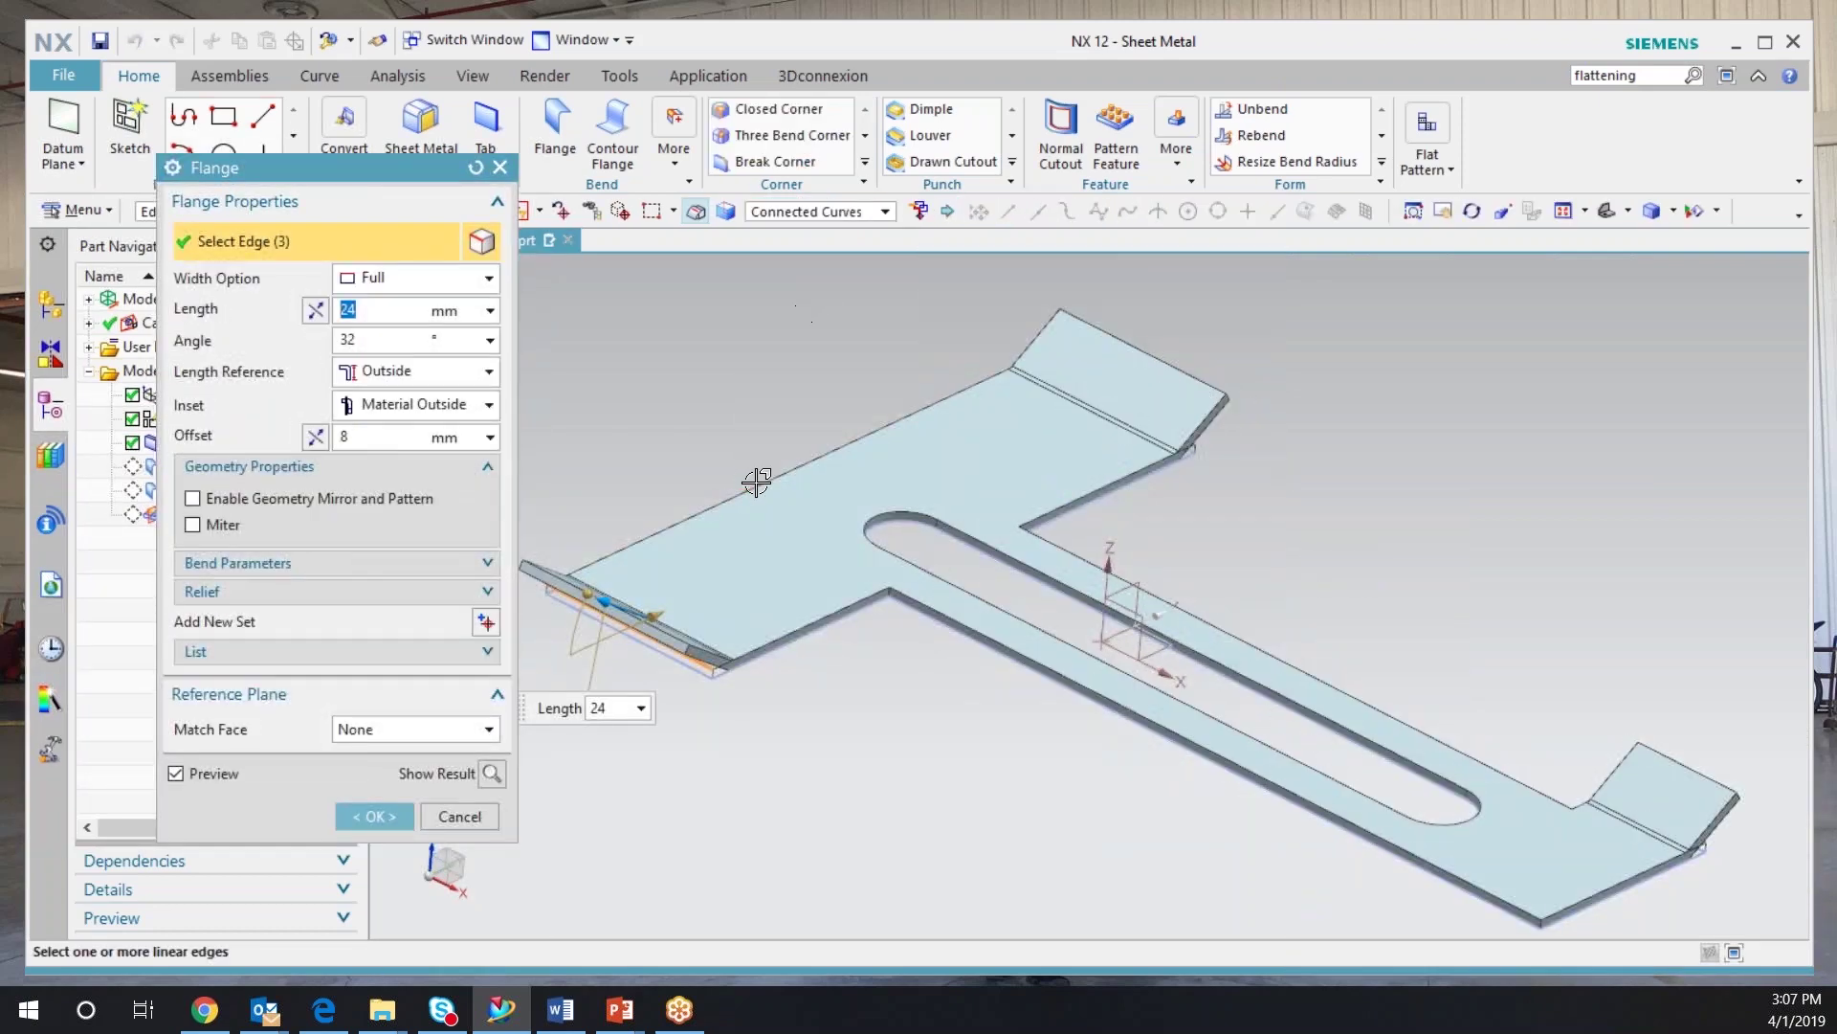
click(756, 481)
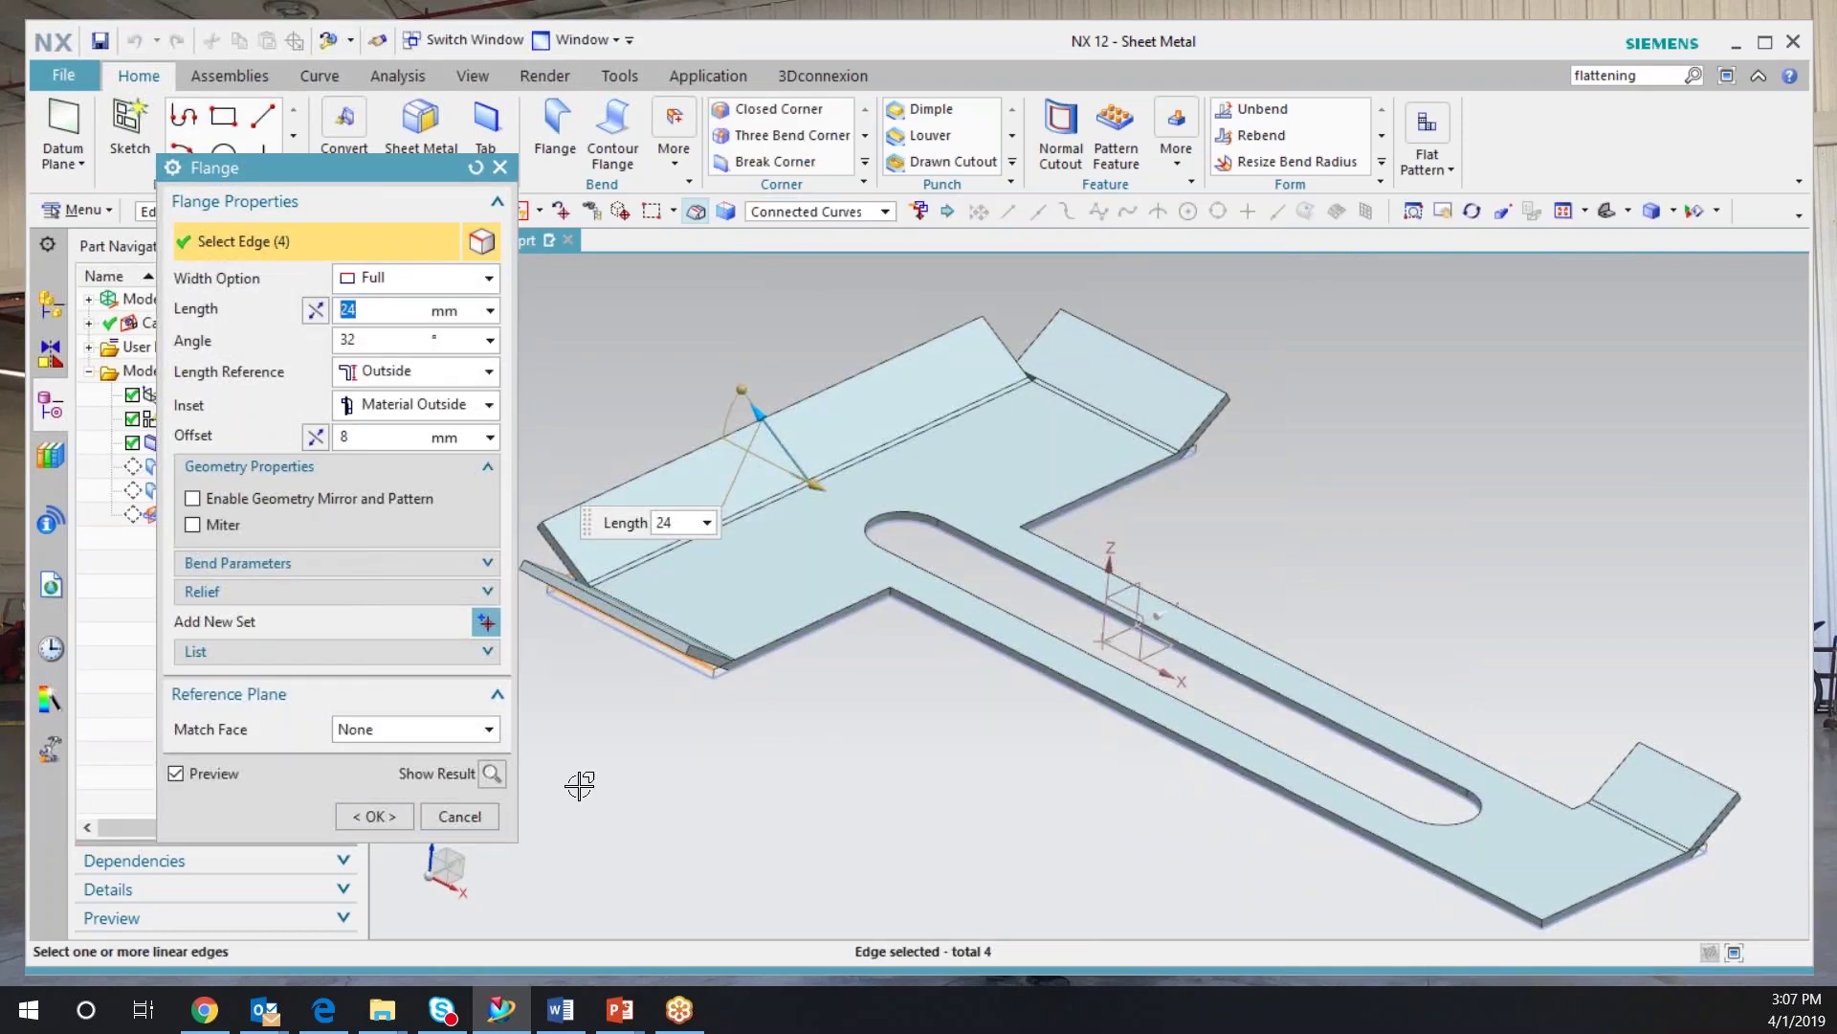
click(373, 817)
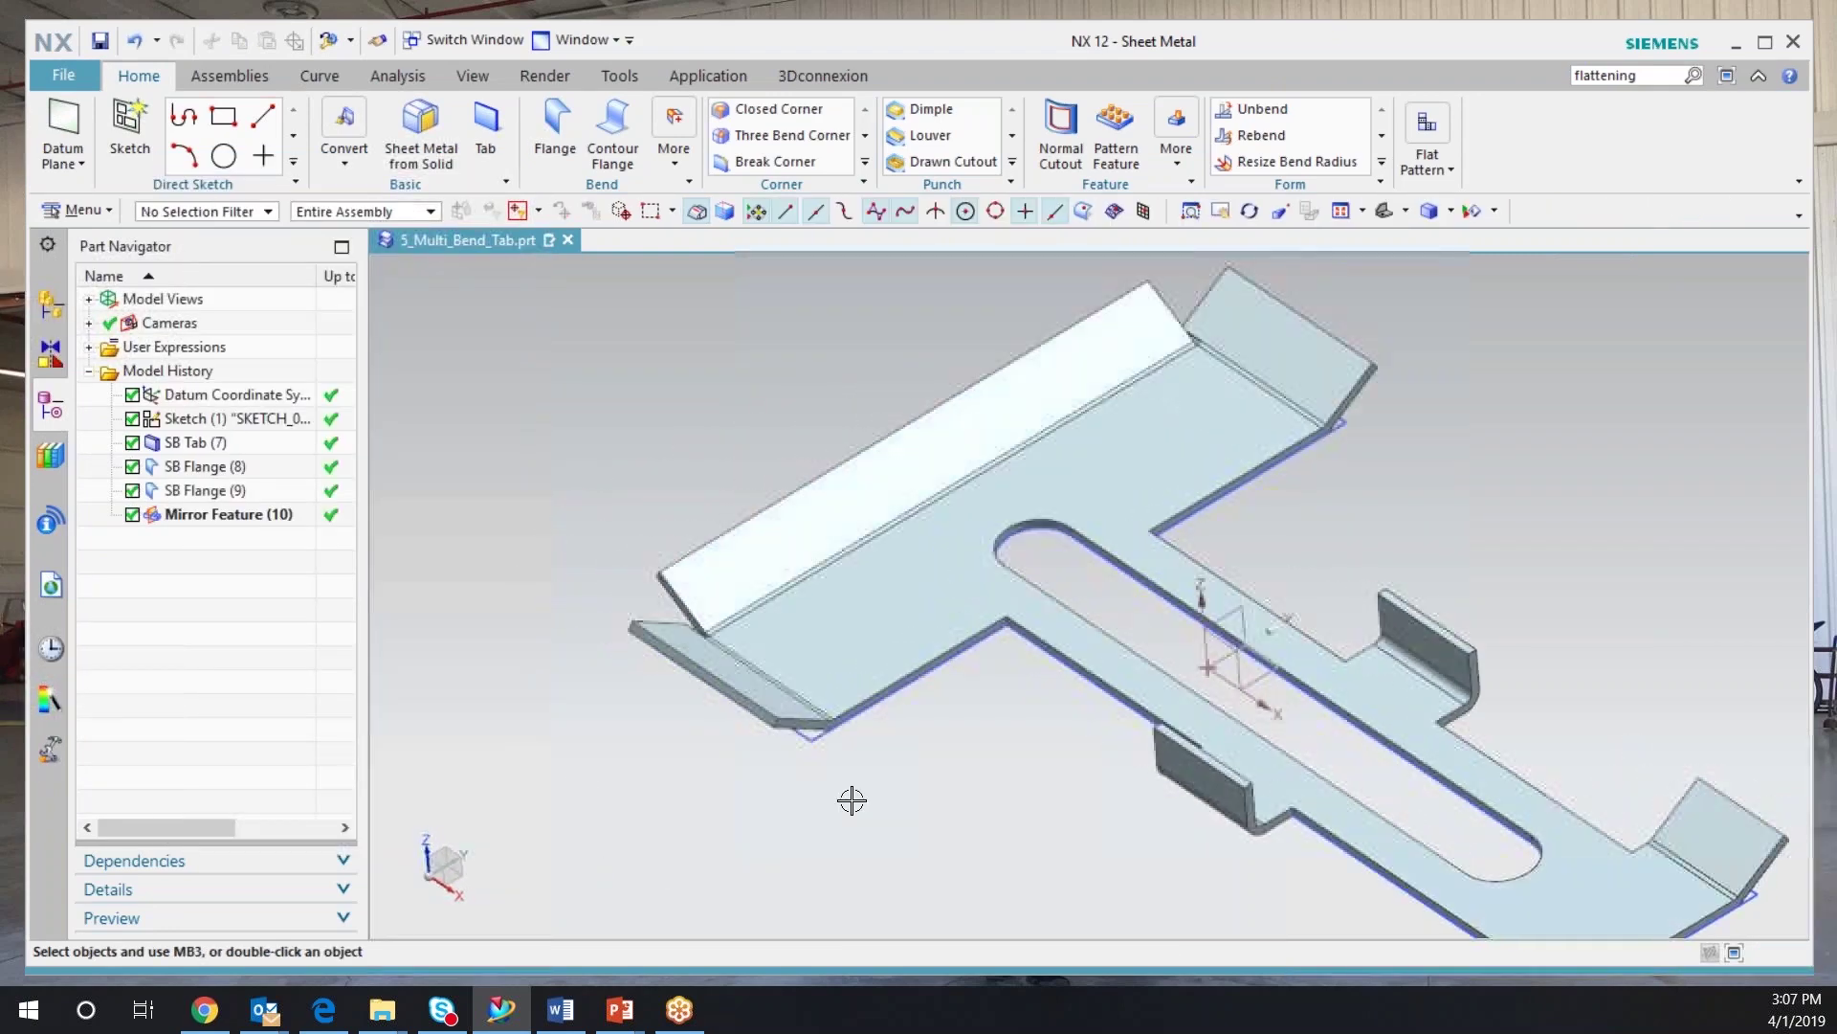
middle_drag(1218, 325, 975, 360)
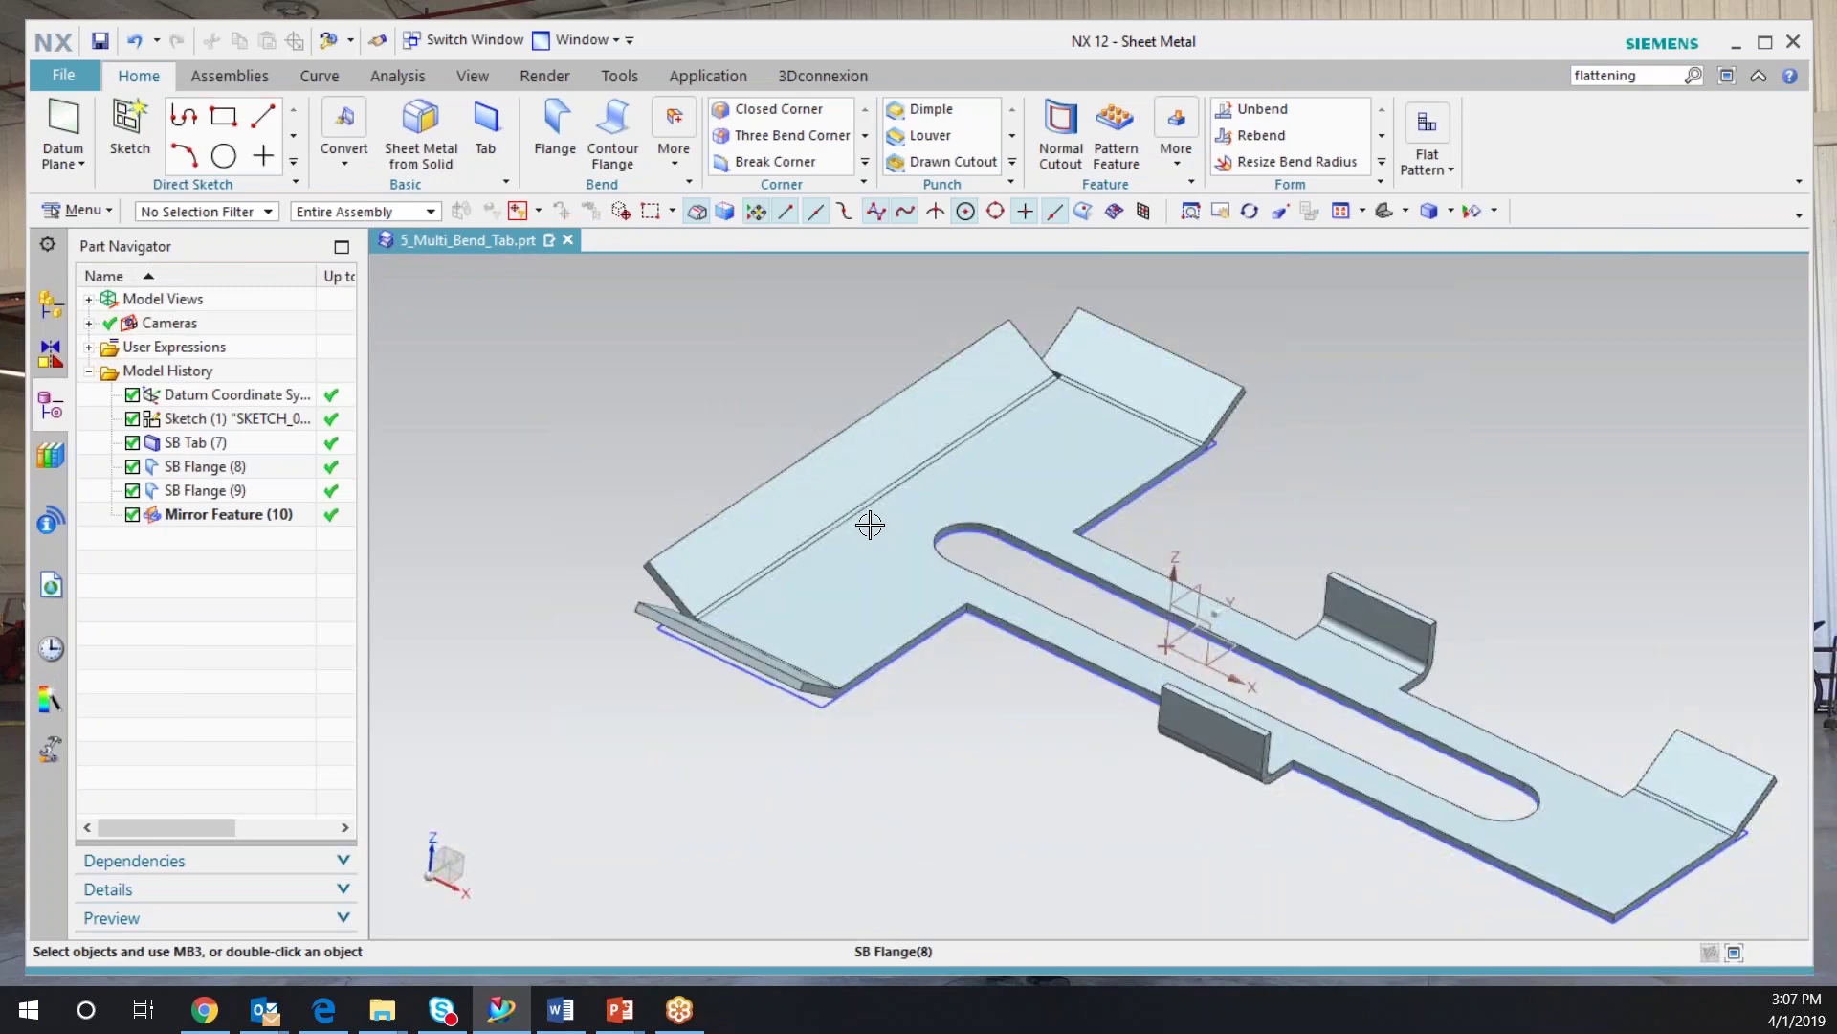
- Enable Miter on the 32° flange to close the corners between the crossbar's adjacent flanges
double_click(251, 467)
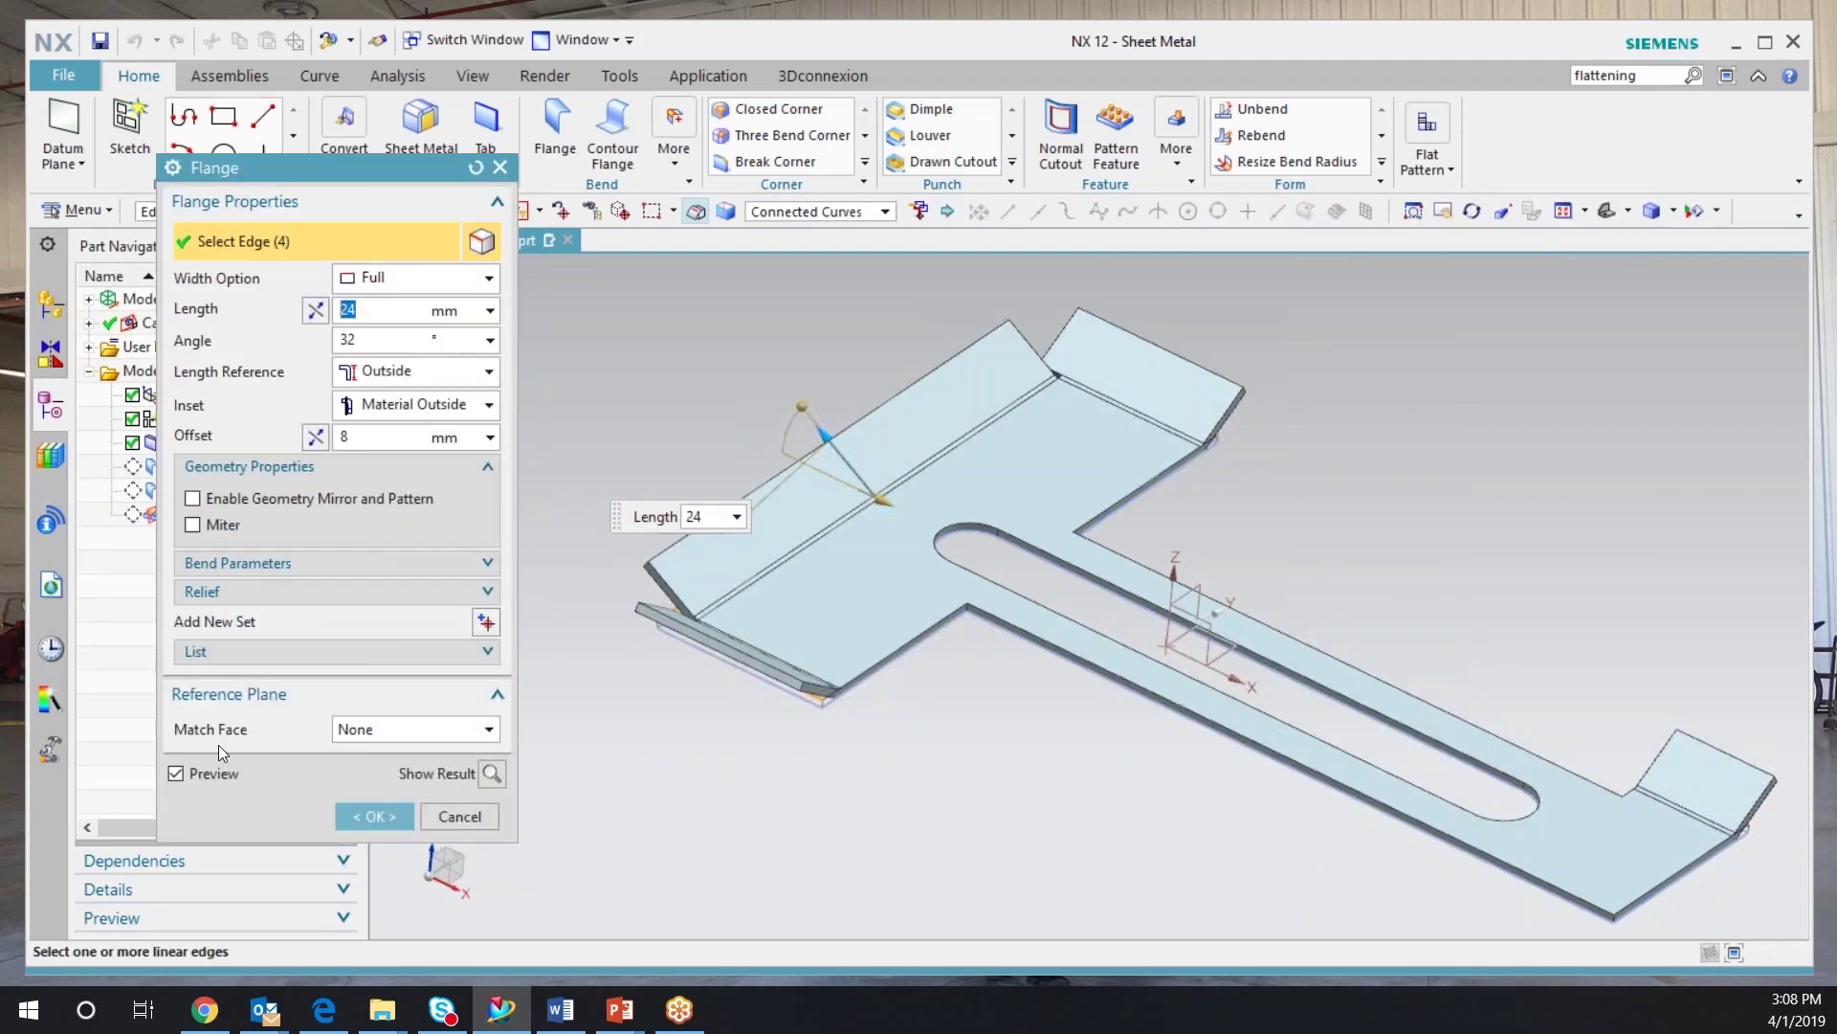
click(193, 524)
middle_drag(939, 833, 1014, 426)
click(374, 816)
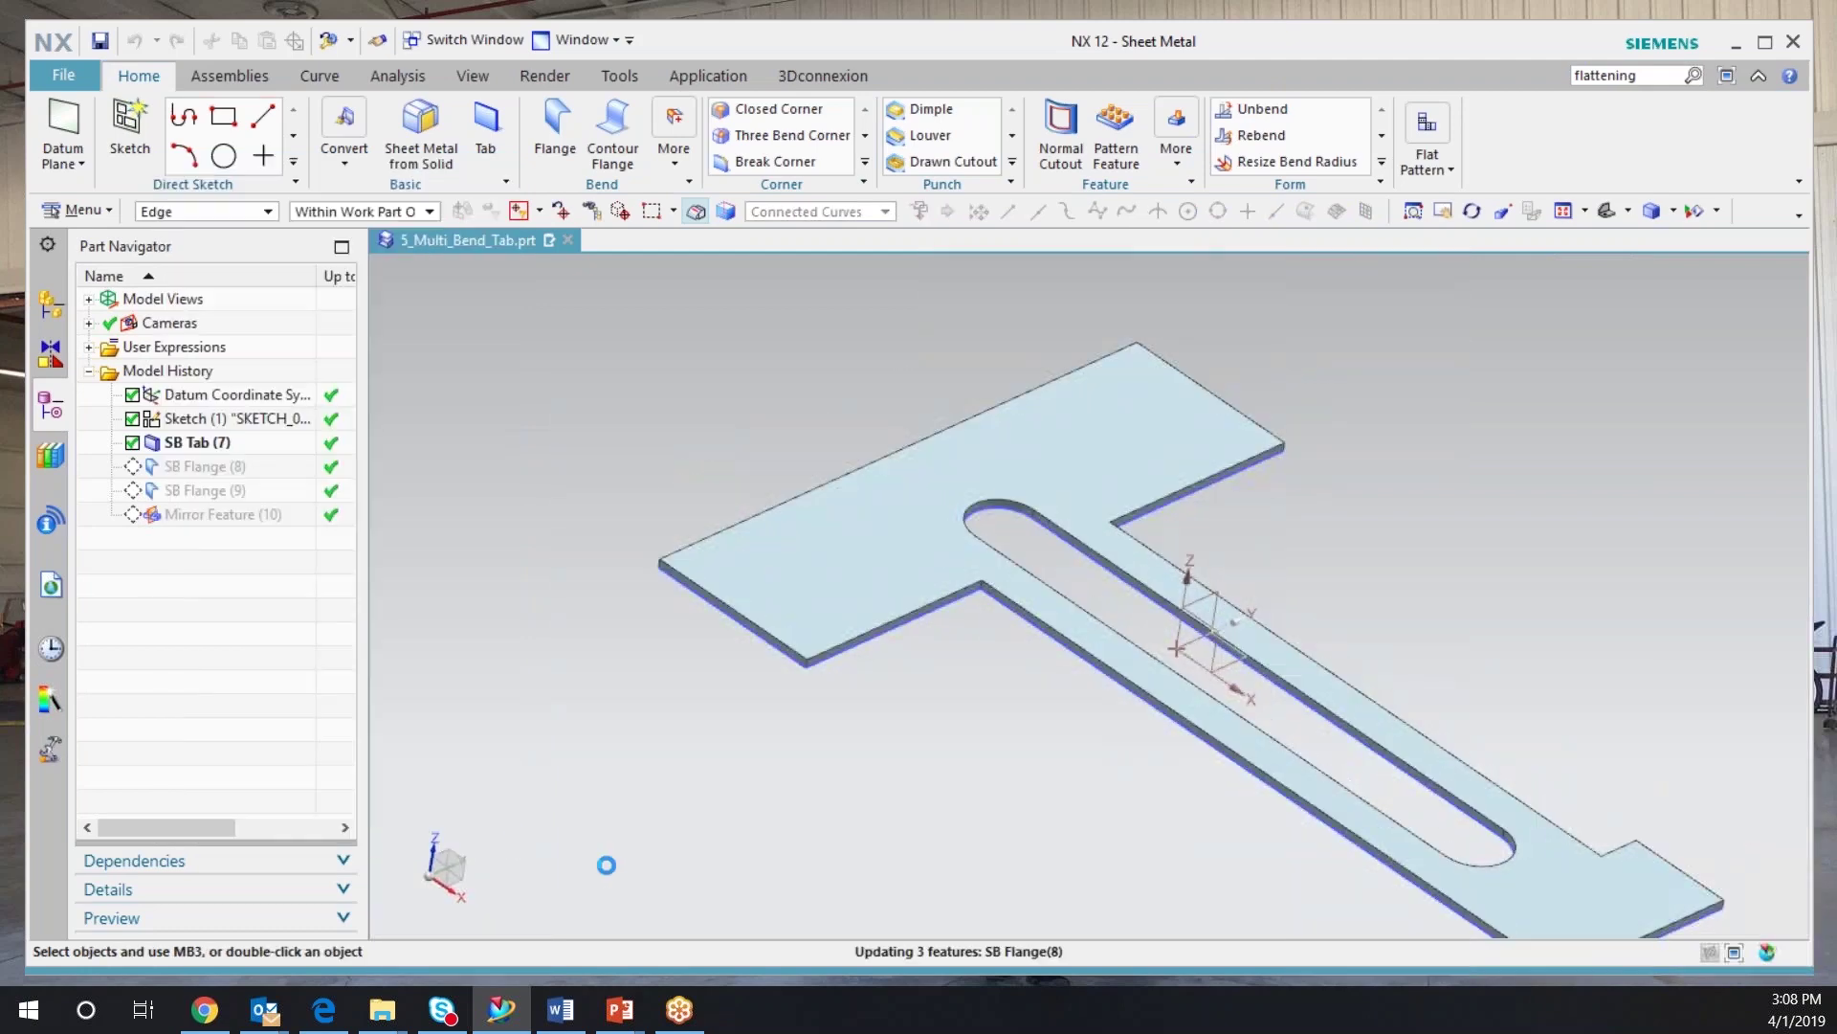
middle_drag(875, 885, 857, 880)
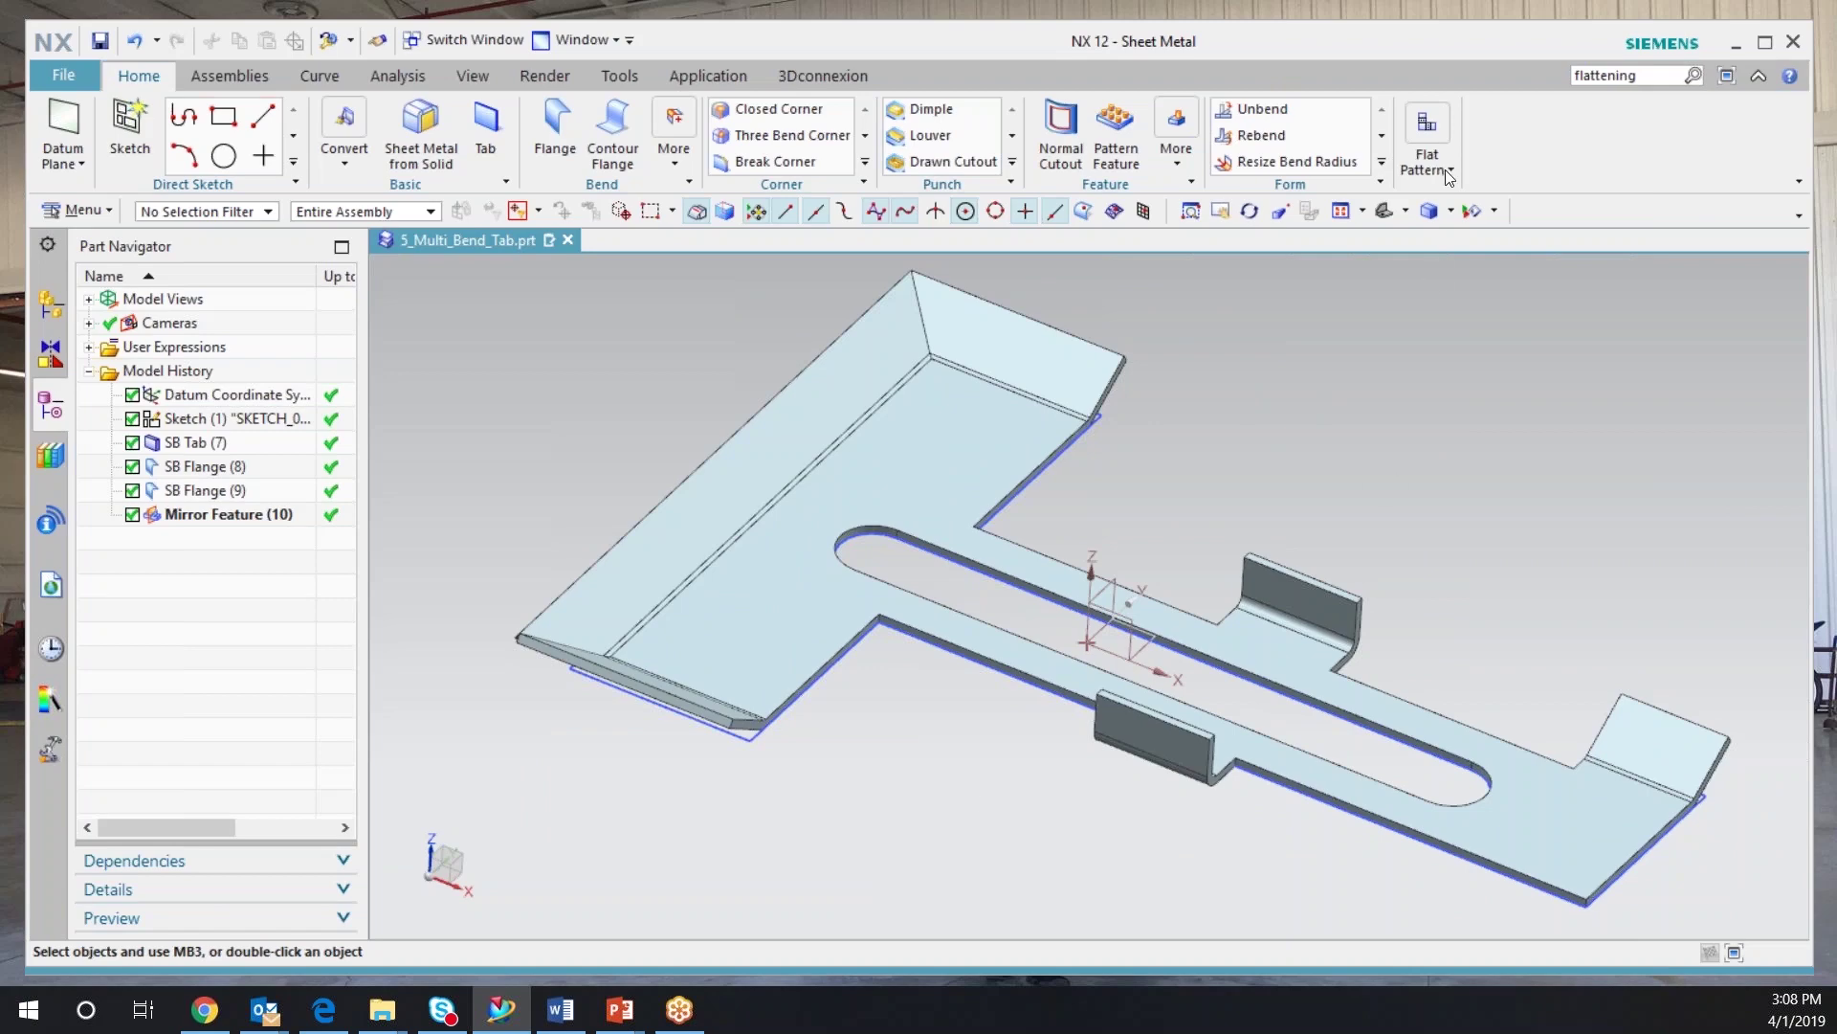
- Create a flat pattern with the tab's top face as upward face, oriented by the stem's long outer edge beside the negative-Y flange
click(1432, 132)
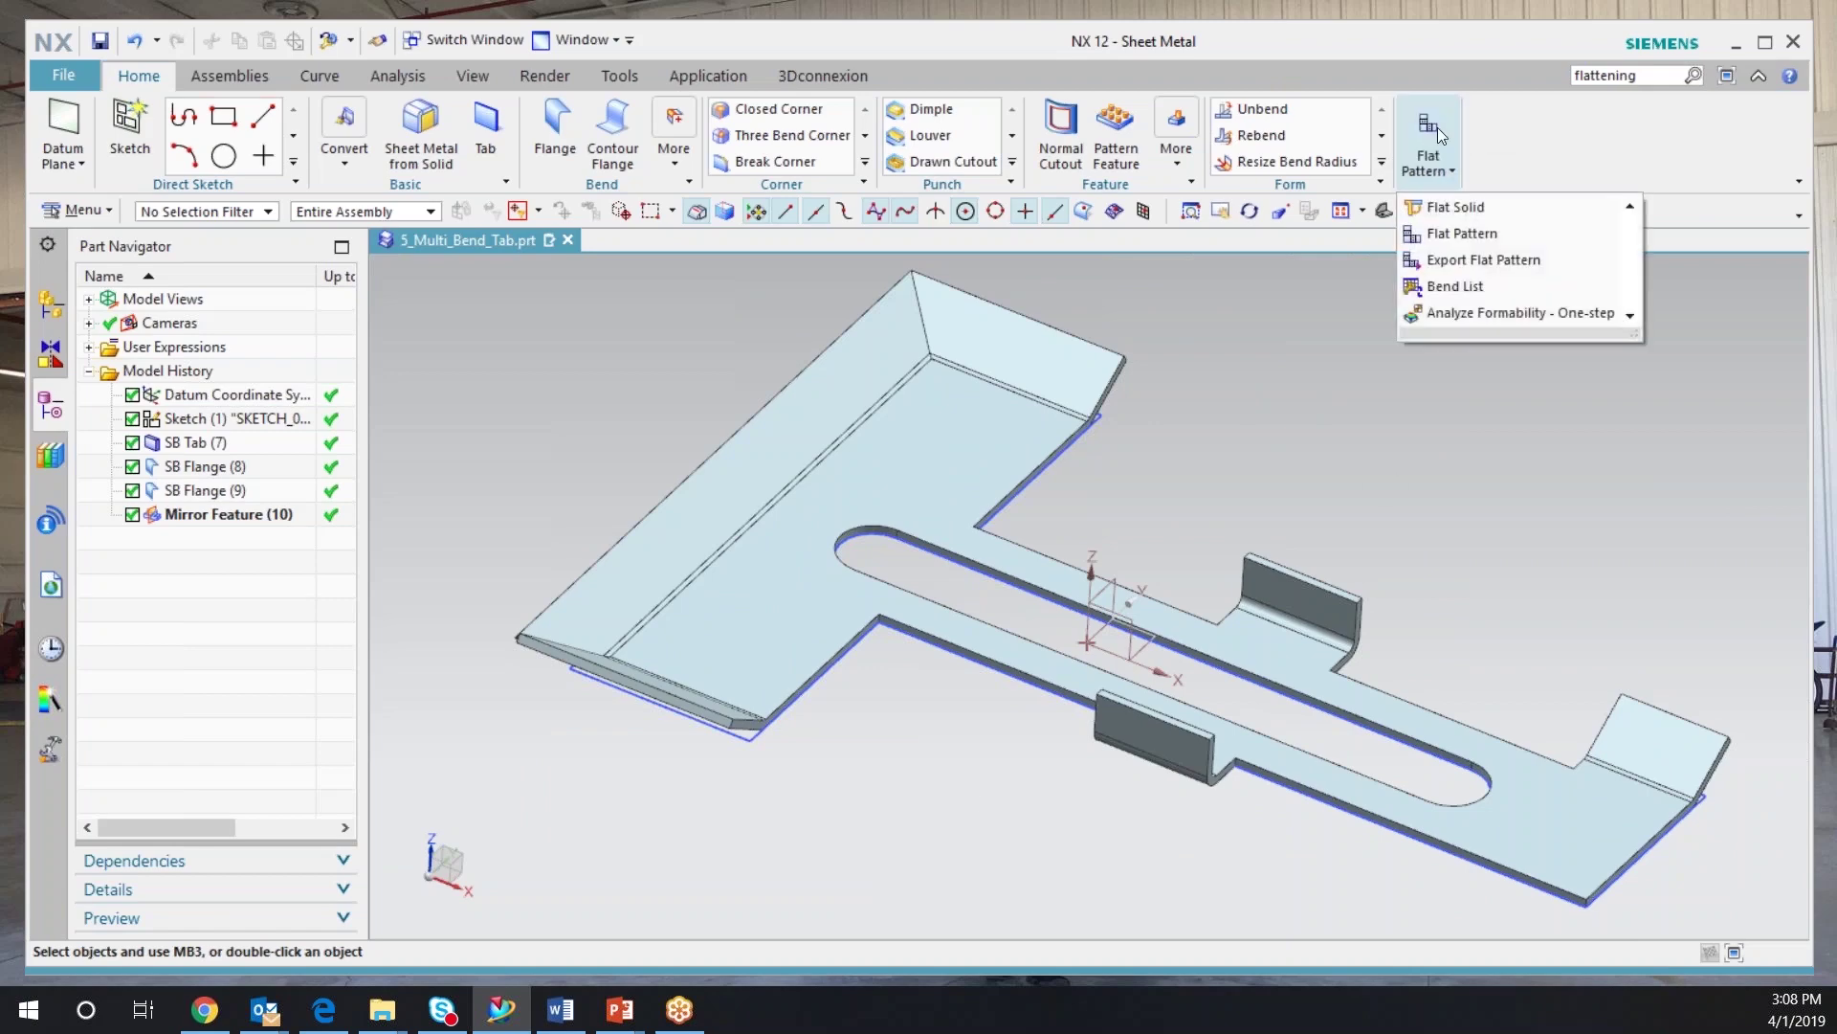
click(1491, 240)
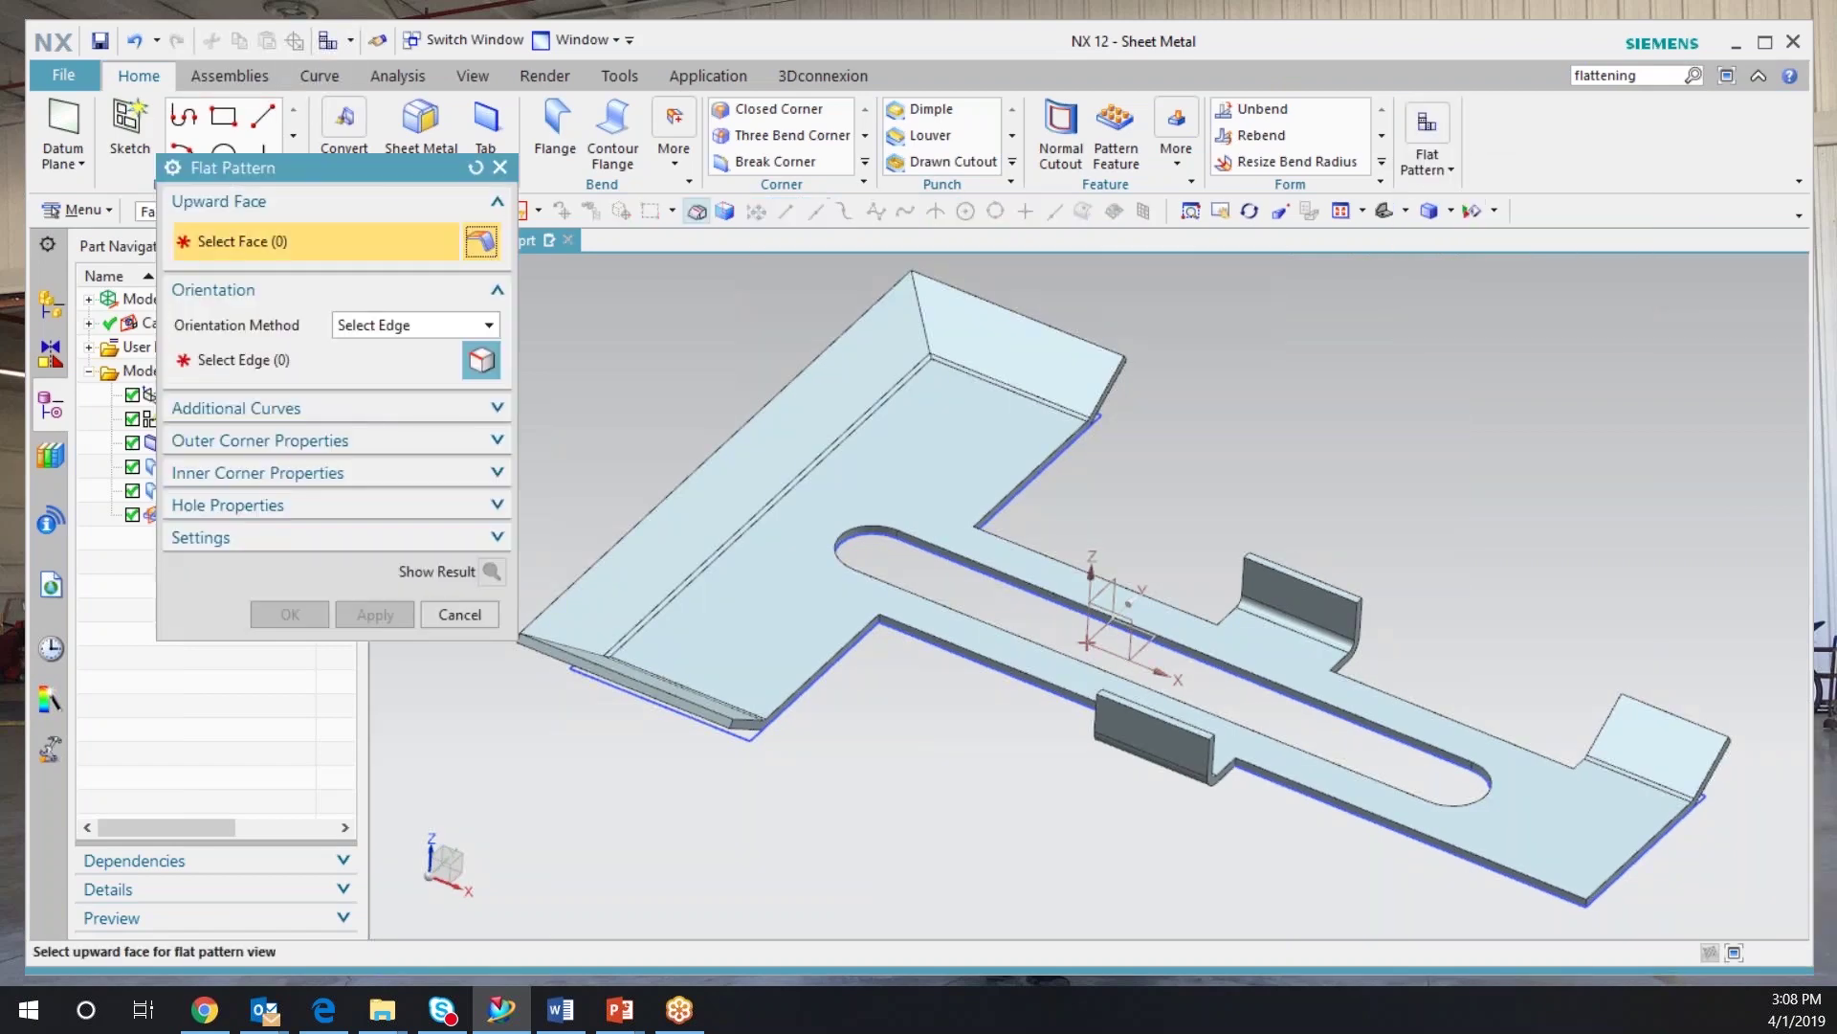
click(872, 592)
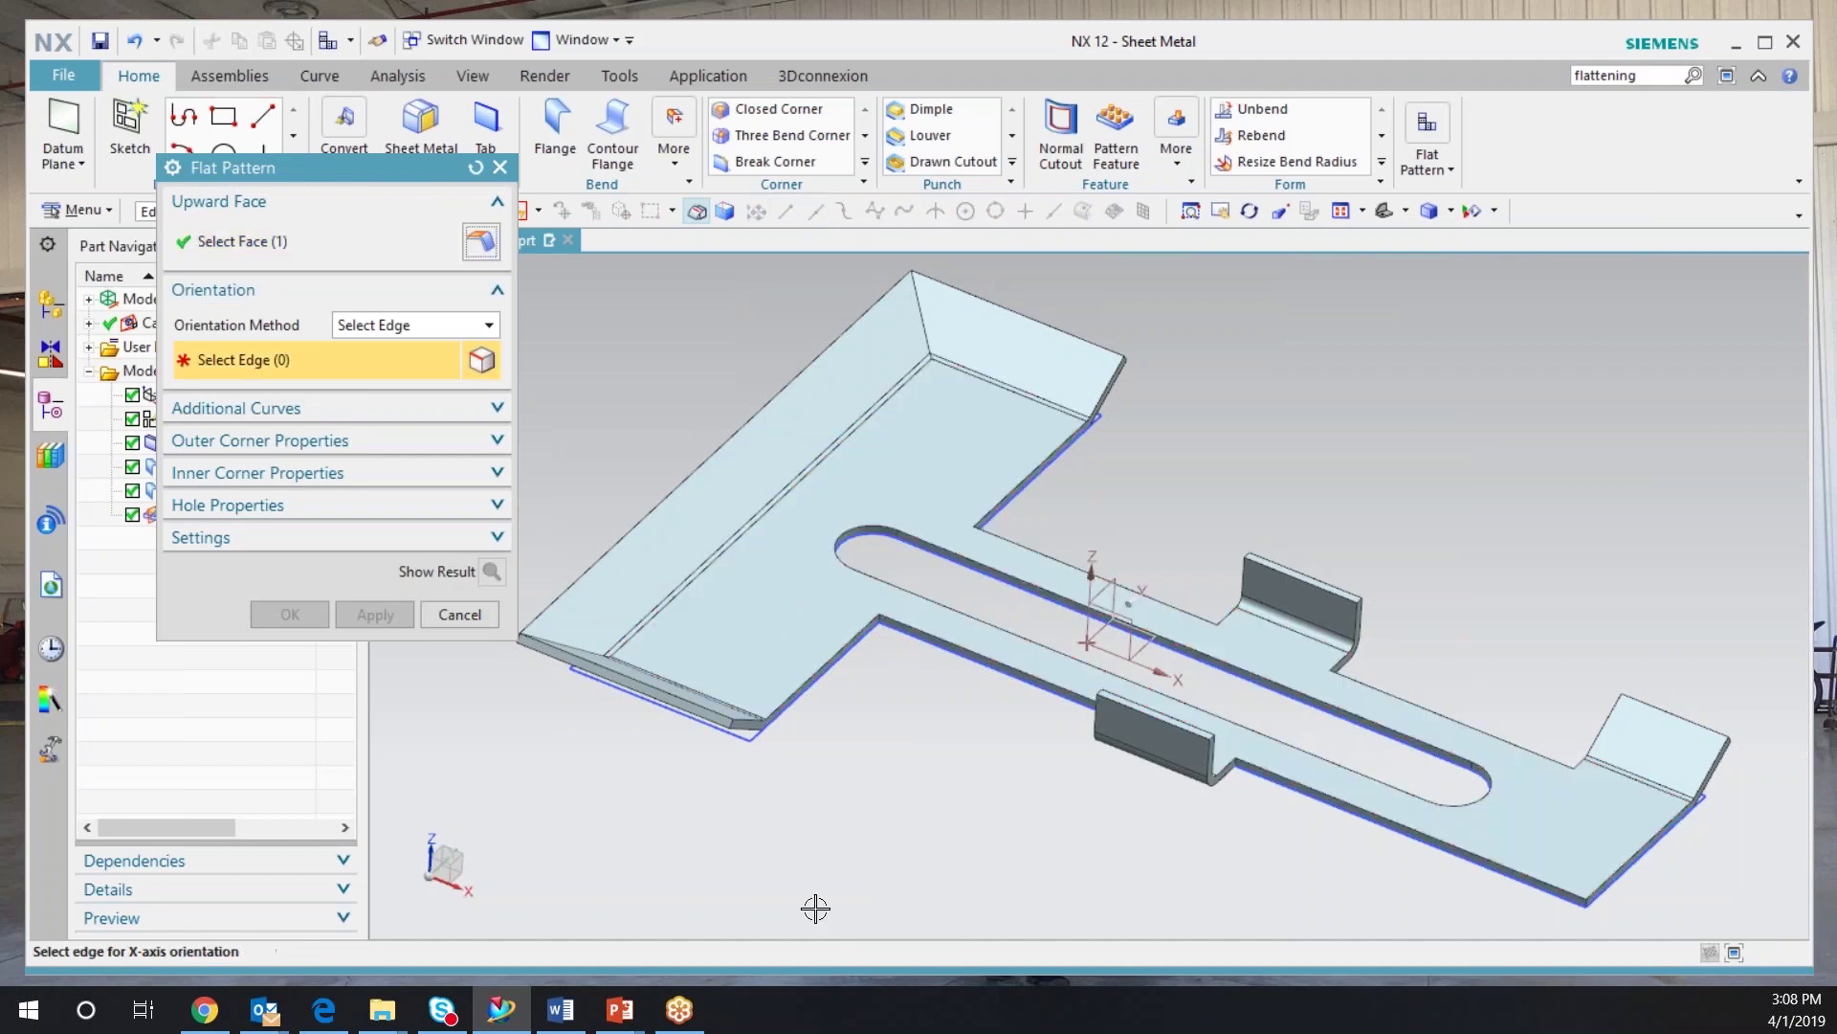
click(391, 326)
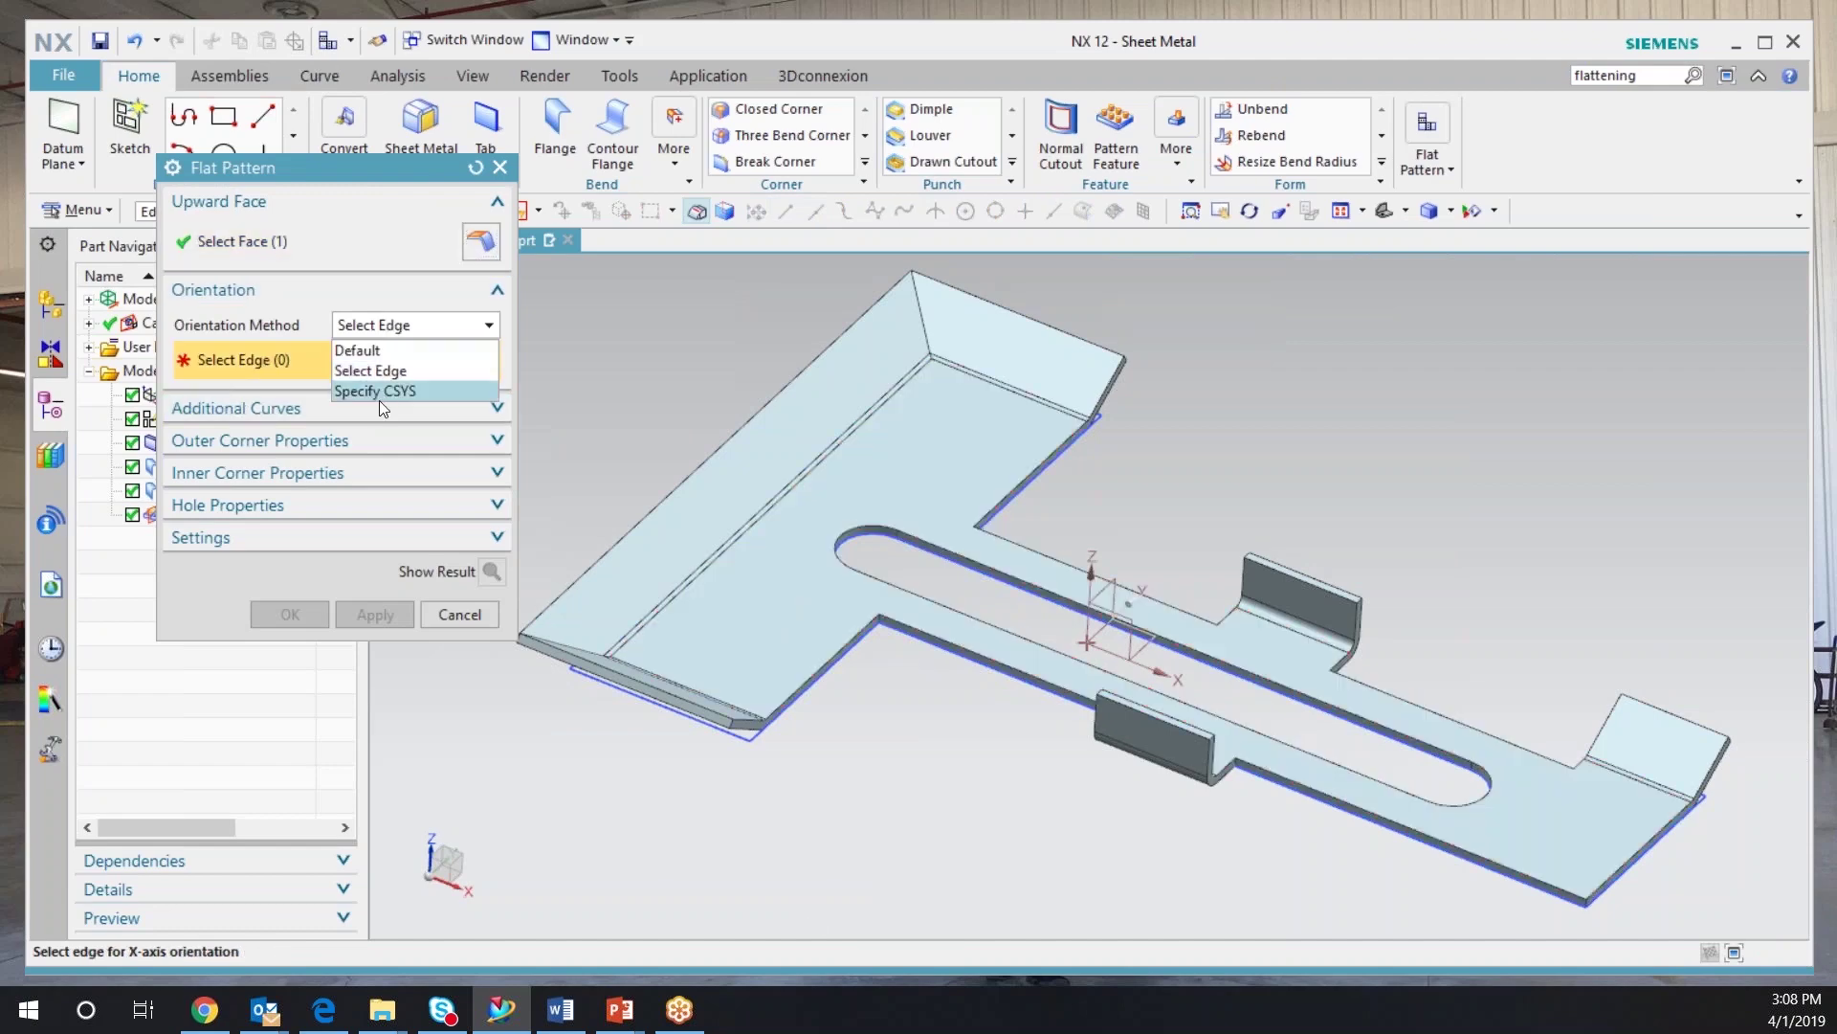
click(395, 371)
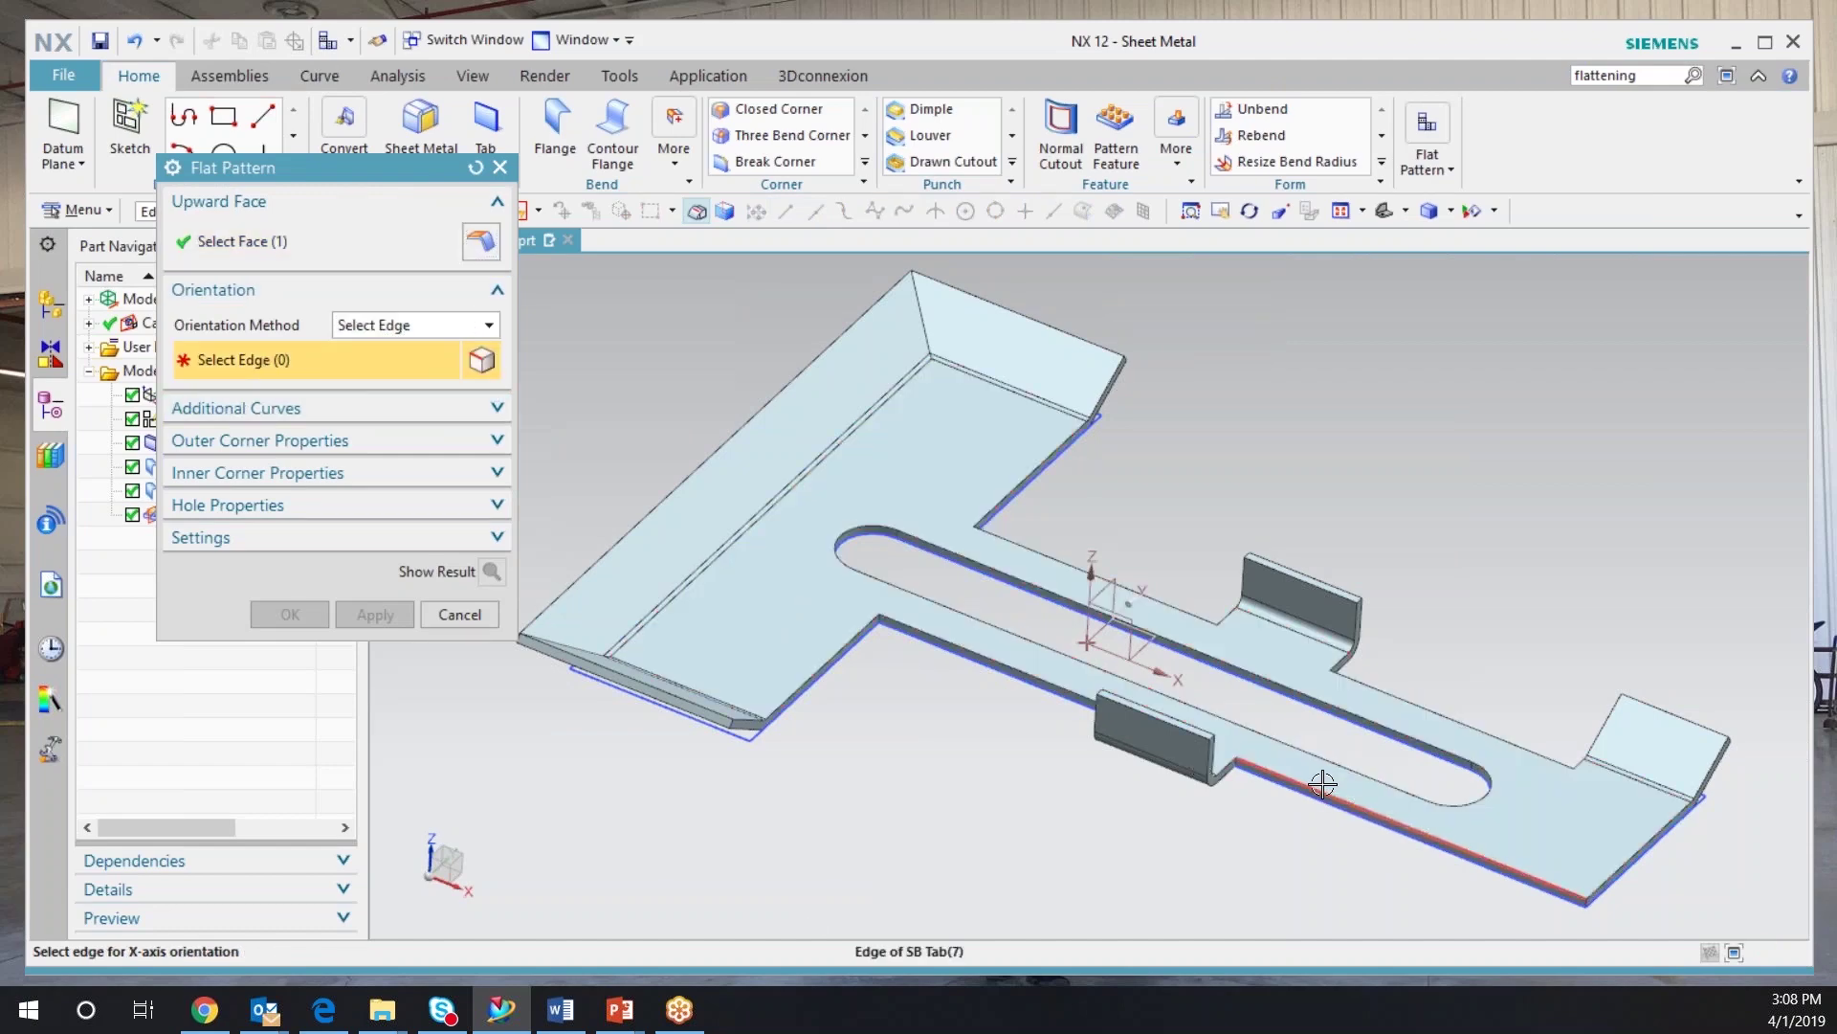
click(1309, 786)
click(295, 610)
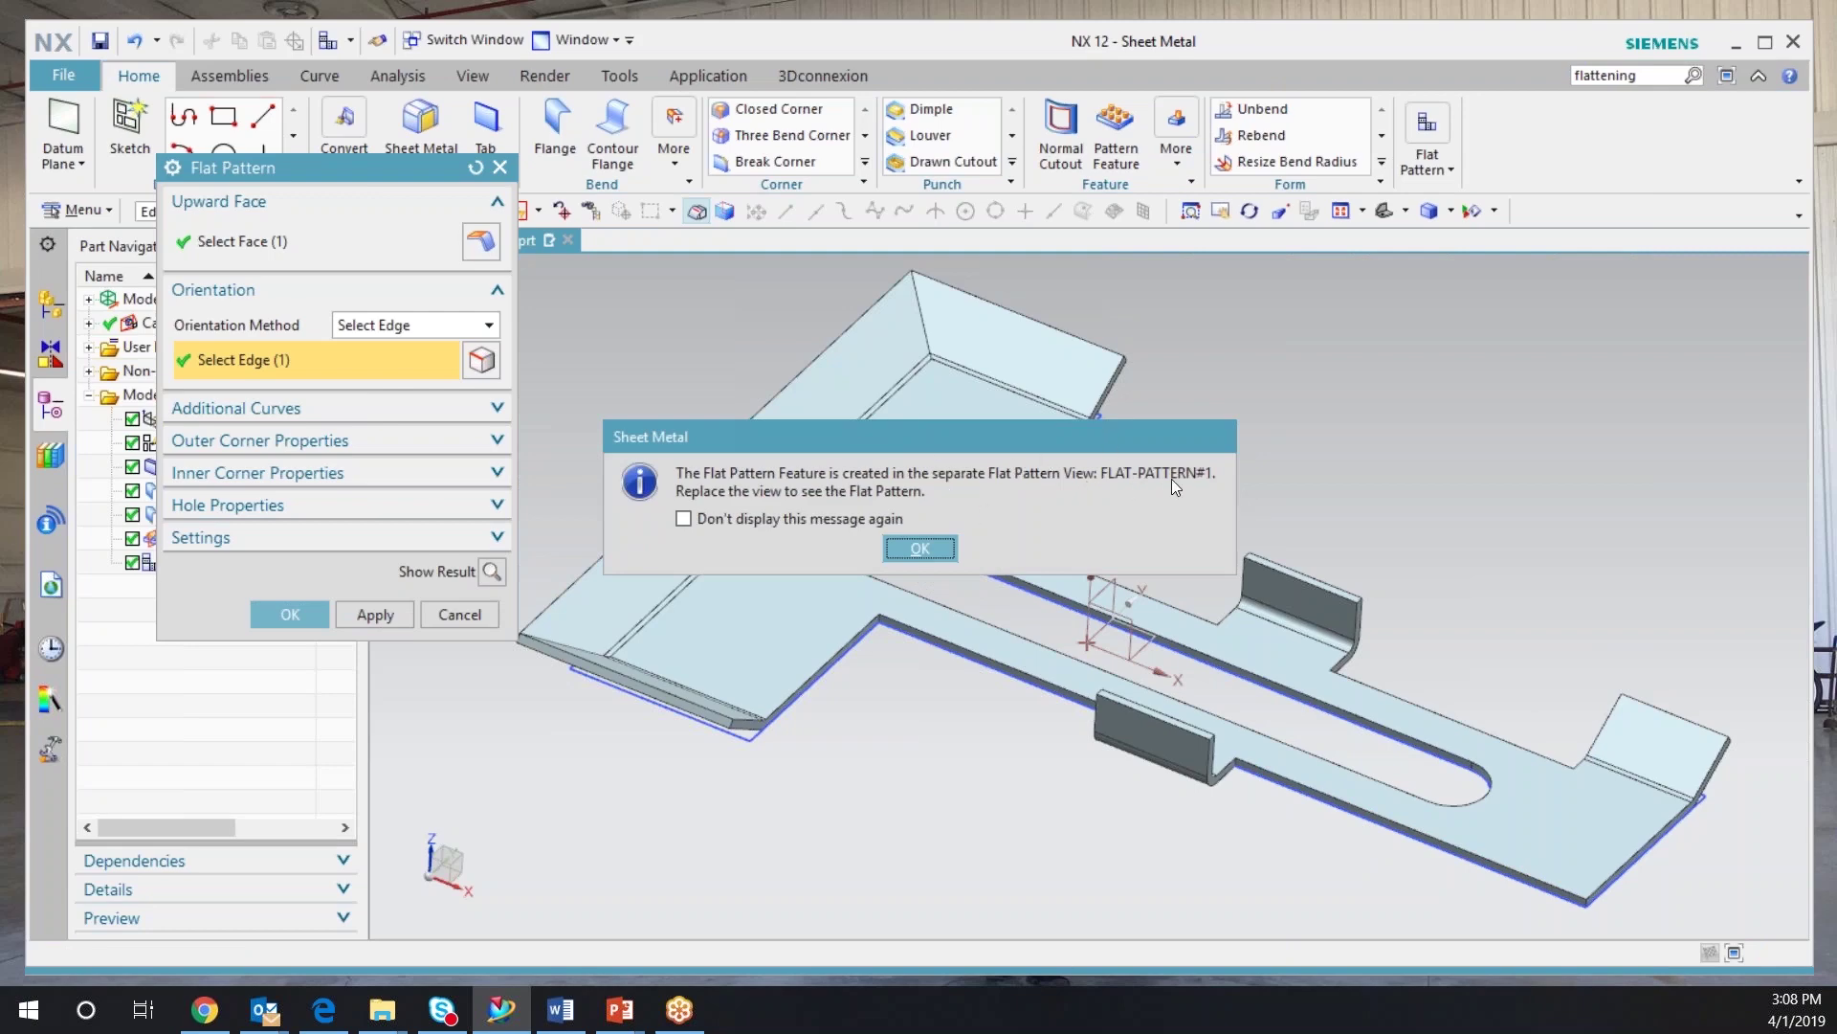
click(911, 549)
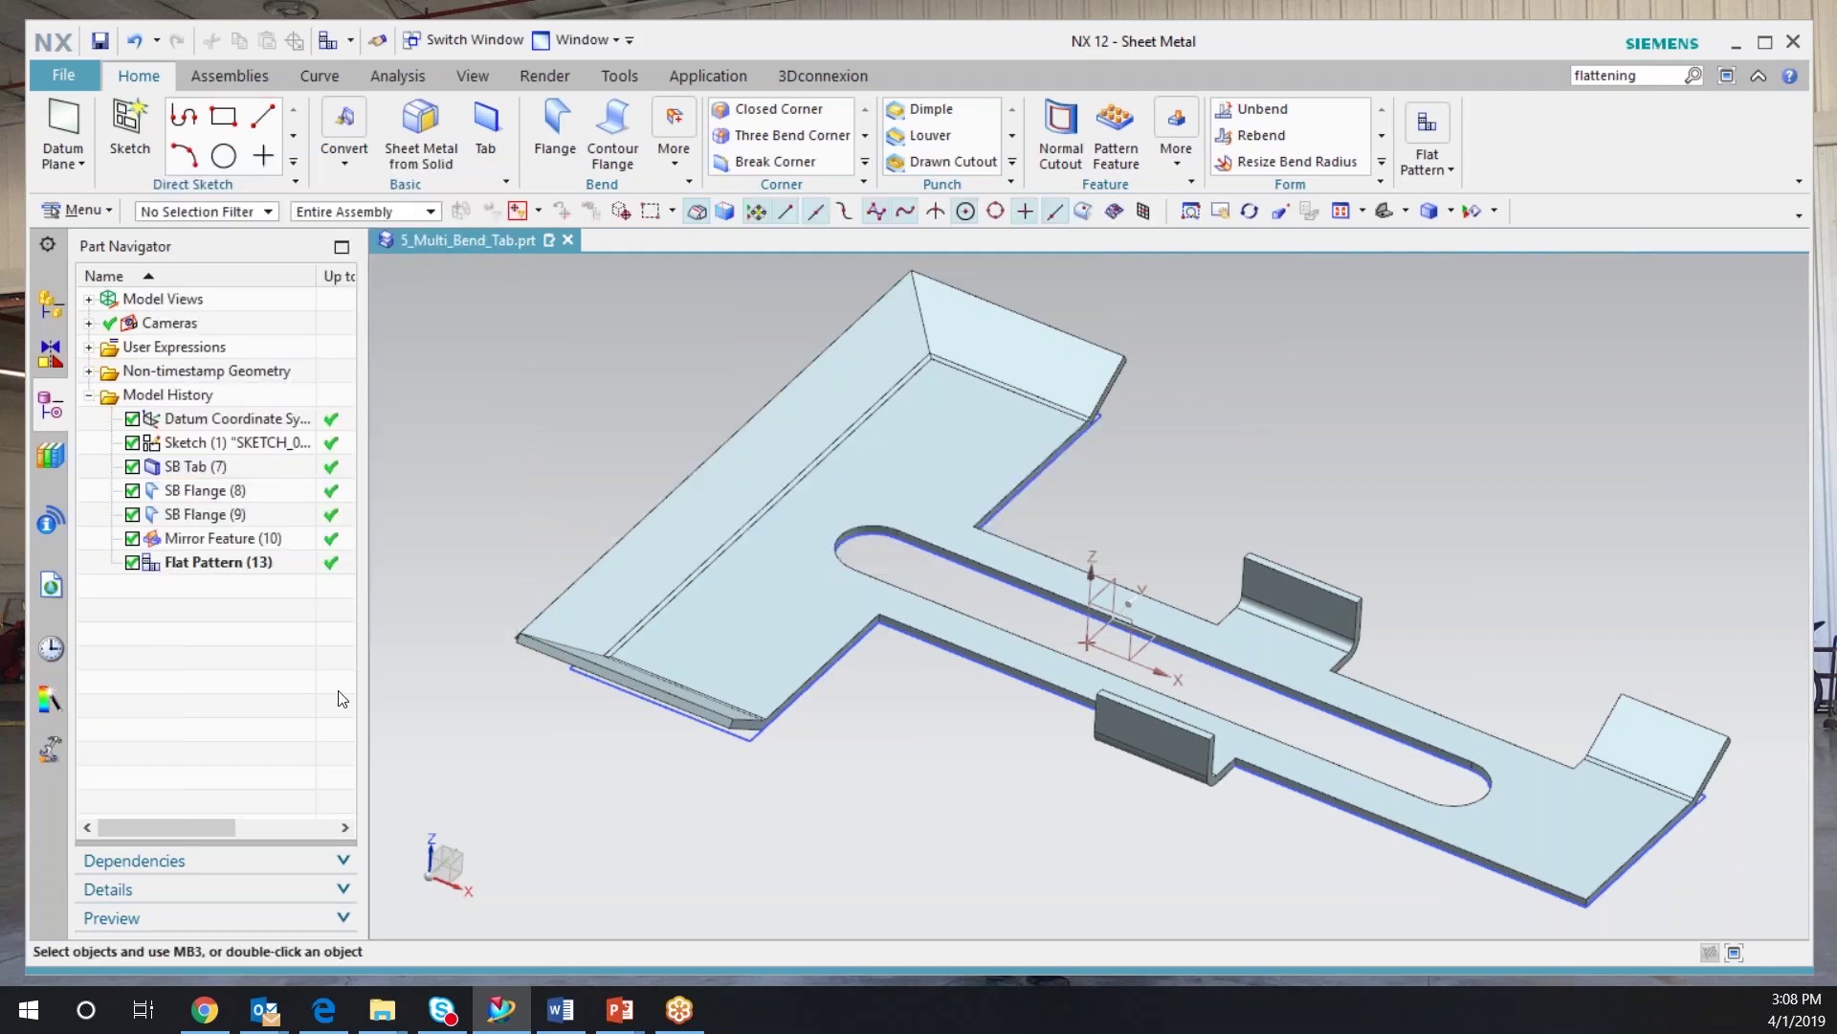
- Display the FLAT-PATTERN#1 model view as the work view
click(88, 299)
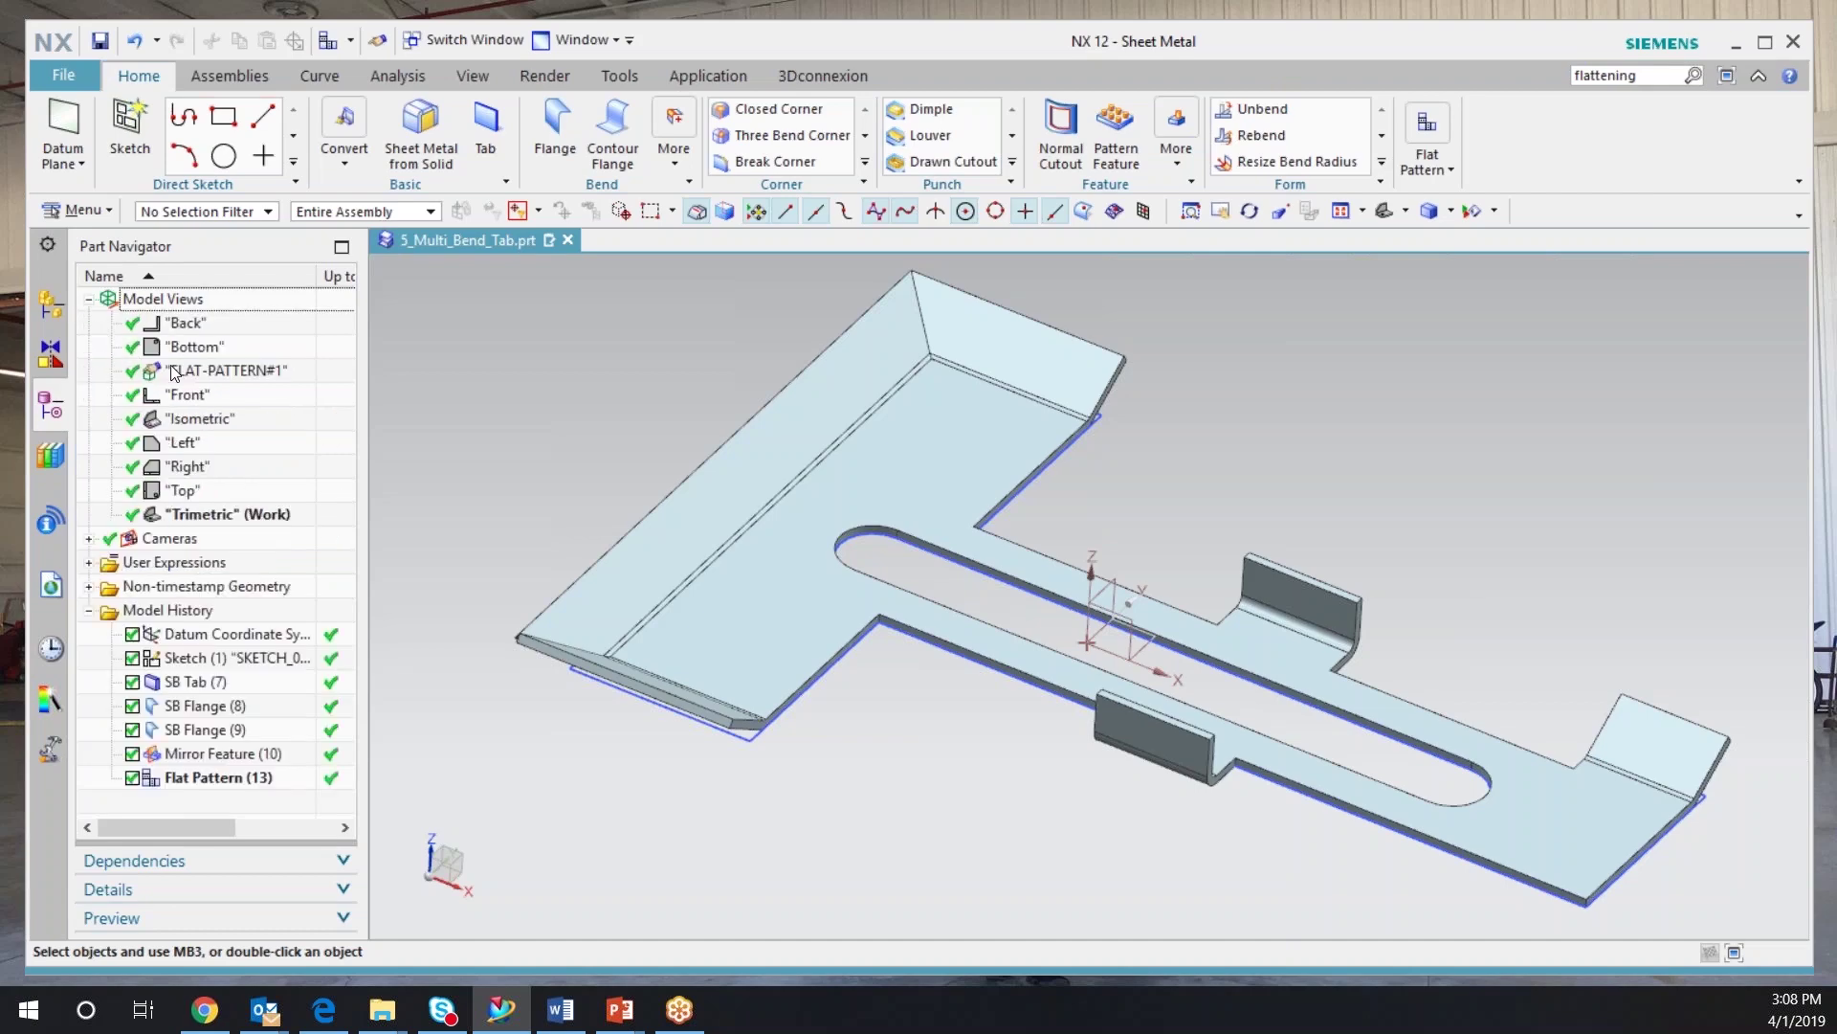
double_click(223, 372)
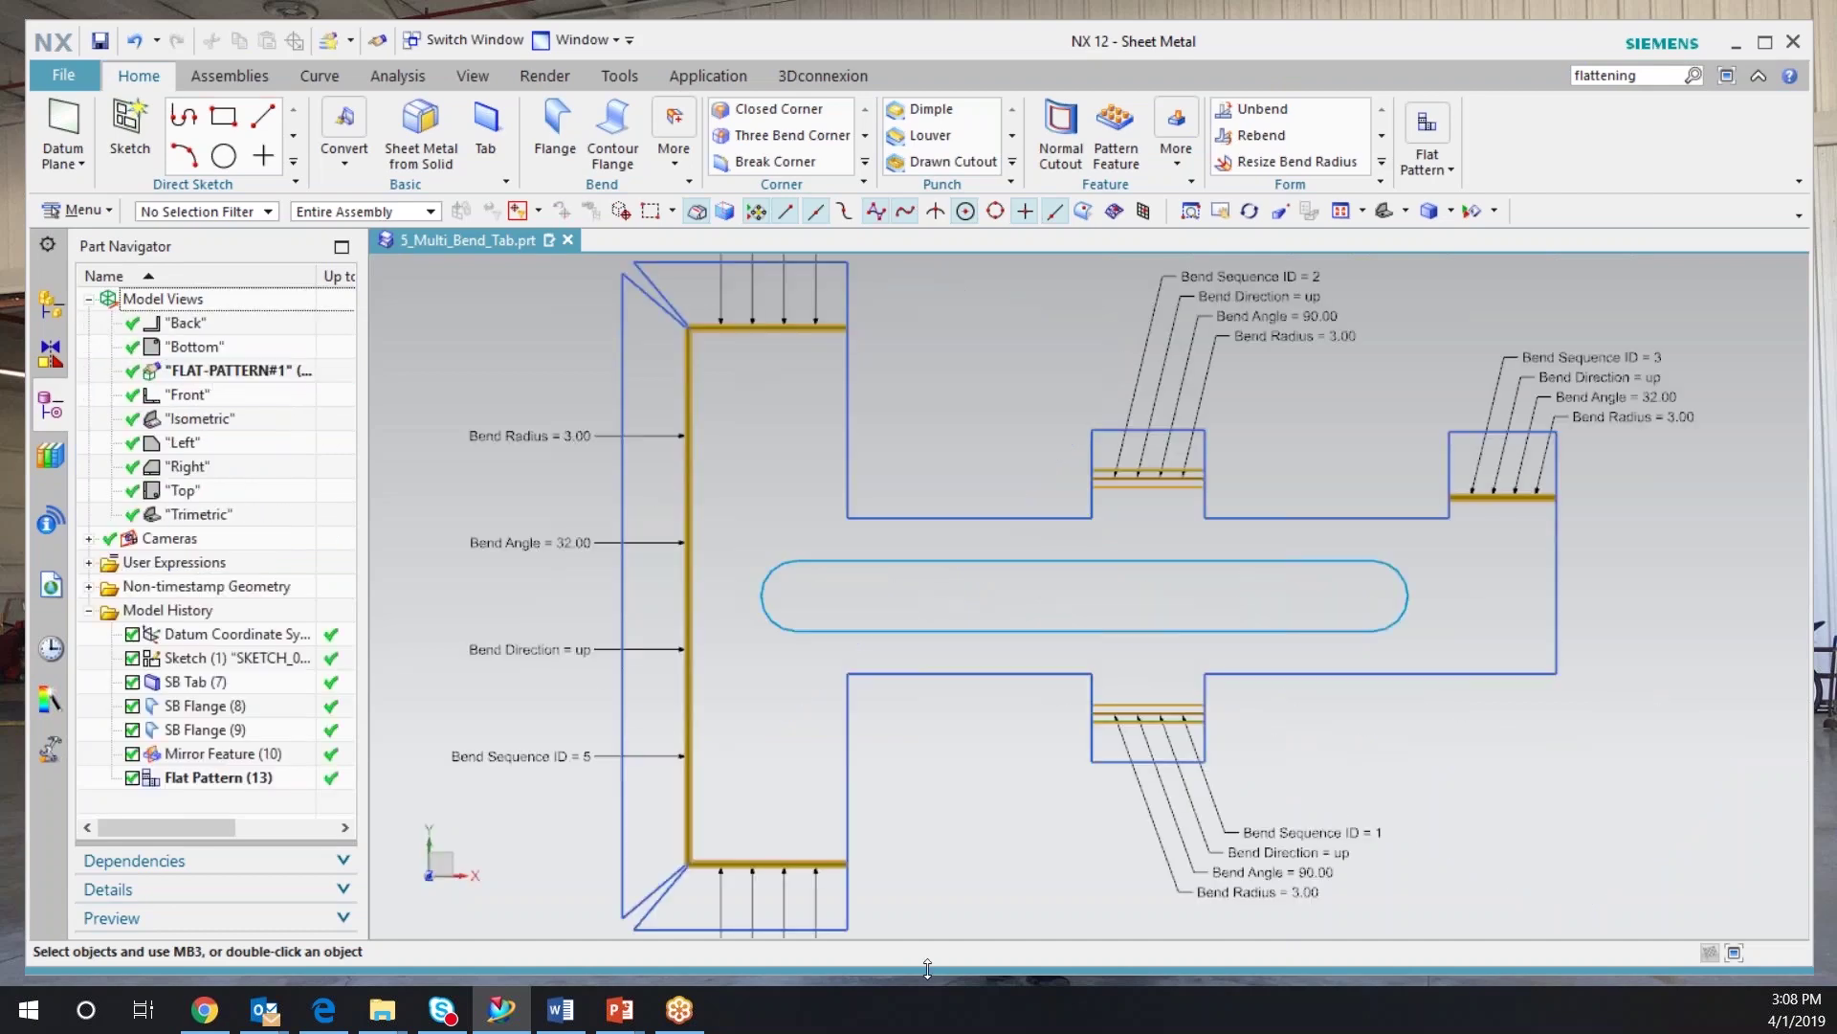